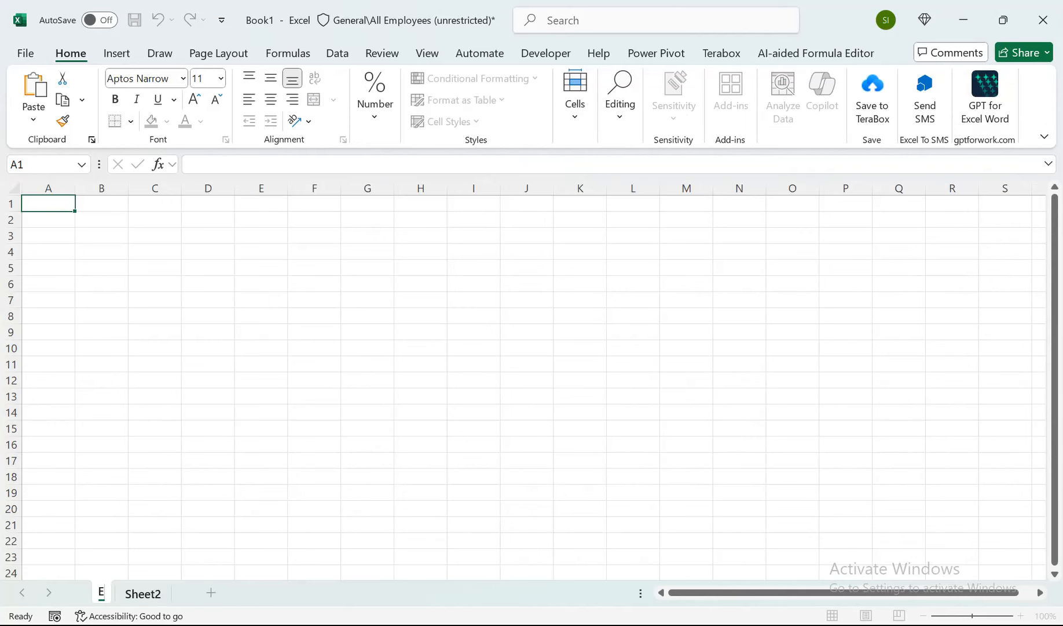
Rename the first worksheet as "data entry".
type("daat")
key("Return")
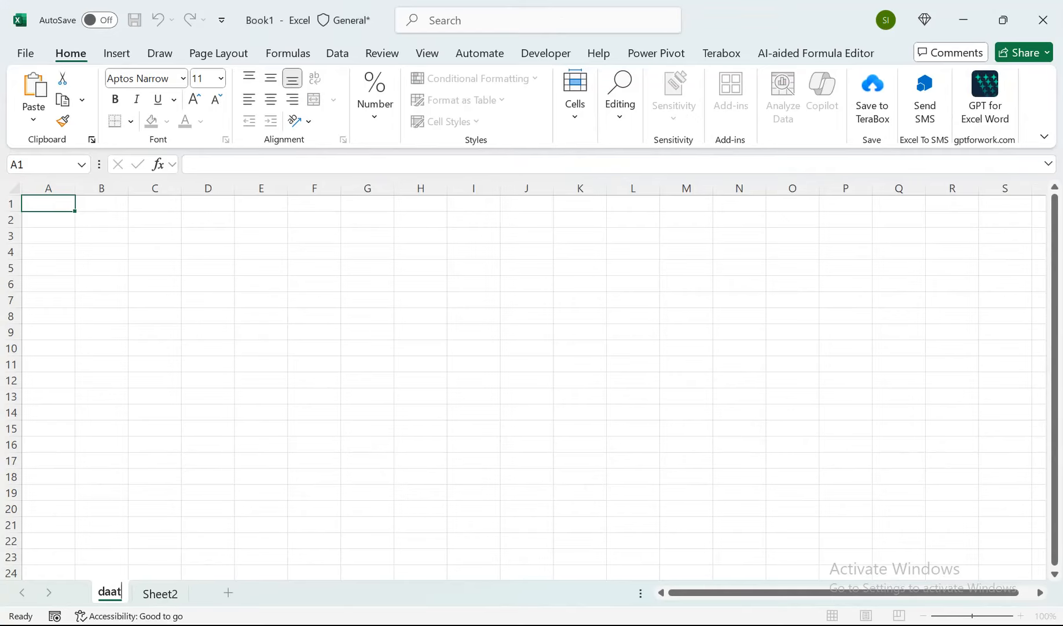
key("BackSpace")
key("BackSpace")
type("ta enttr")
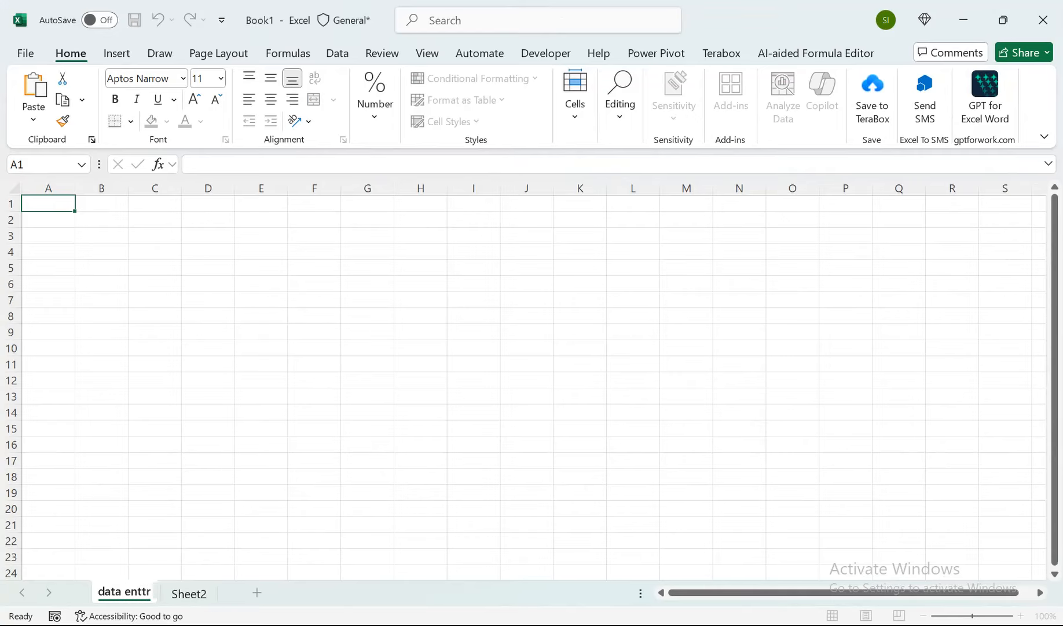
key("BackSpace")
key("BackSpace")
type("ry")
key("Return")
Rename Sheet2 as "Report" and return to the data entry sheet.
double_click(190, 593)
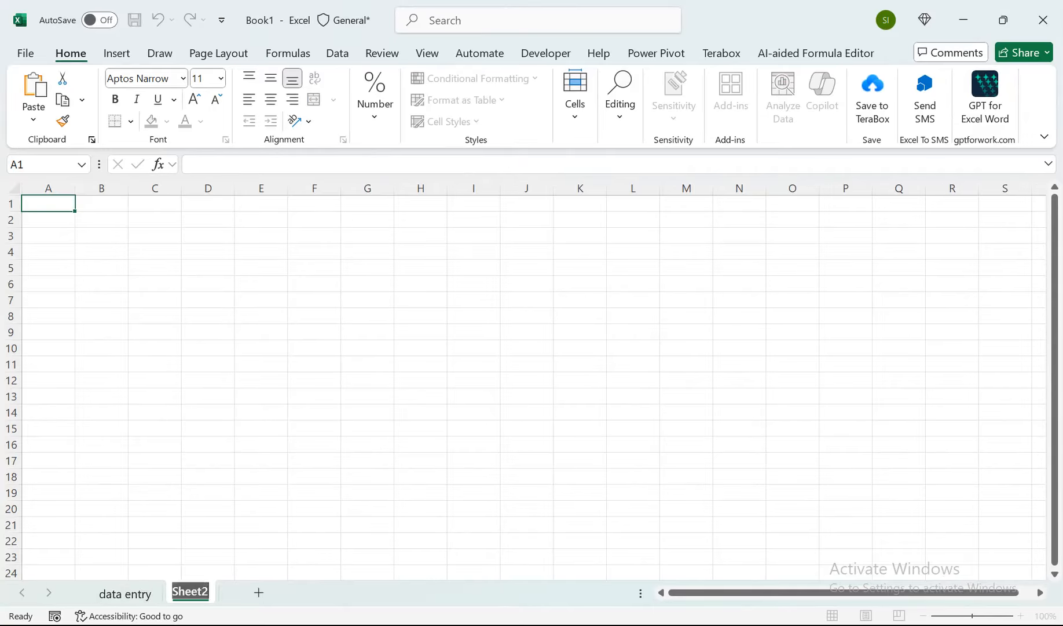
type("Report")
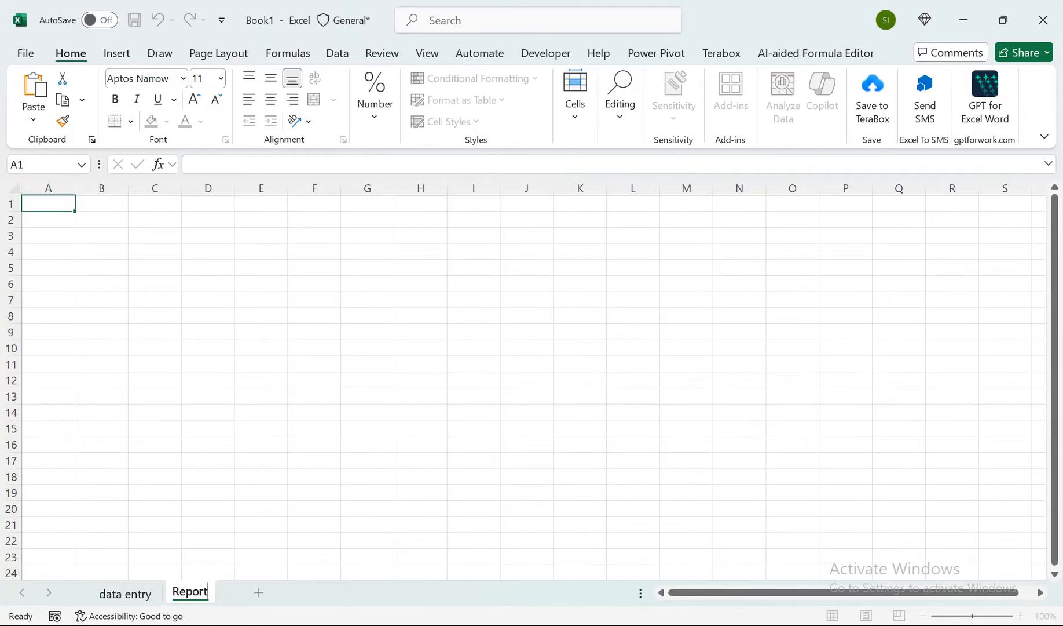
left_click(126, 594)
Enter the headers Date in A1 and Patient in B1.
scroll(533, 379, "up", 8)
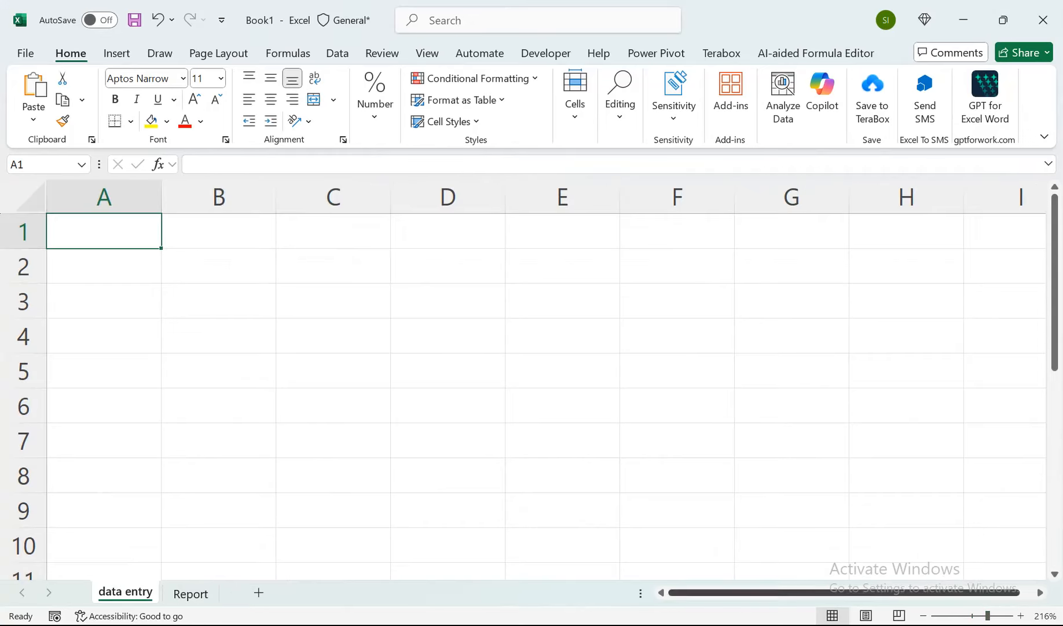
type("Date")
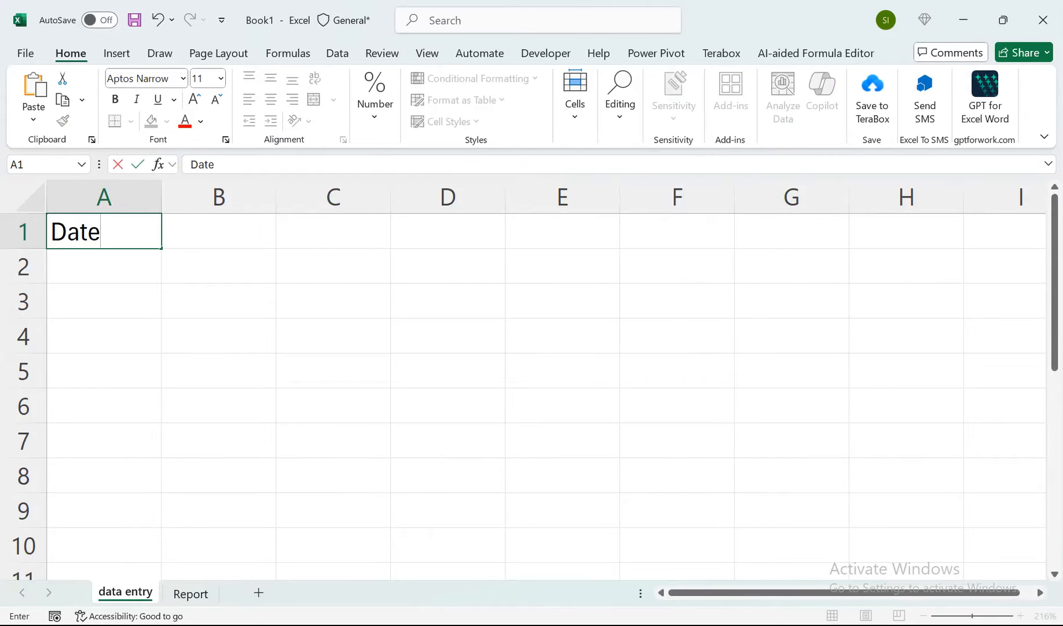
key("Tab")
type("Pteient")
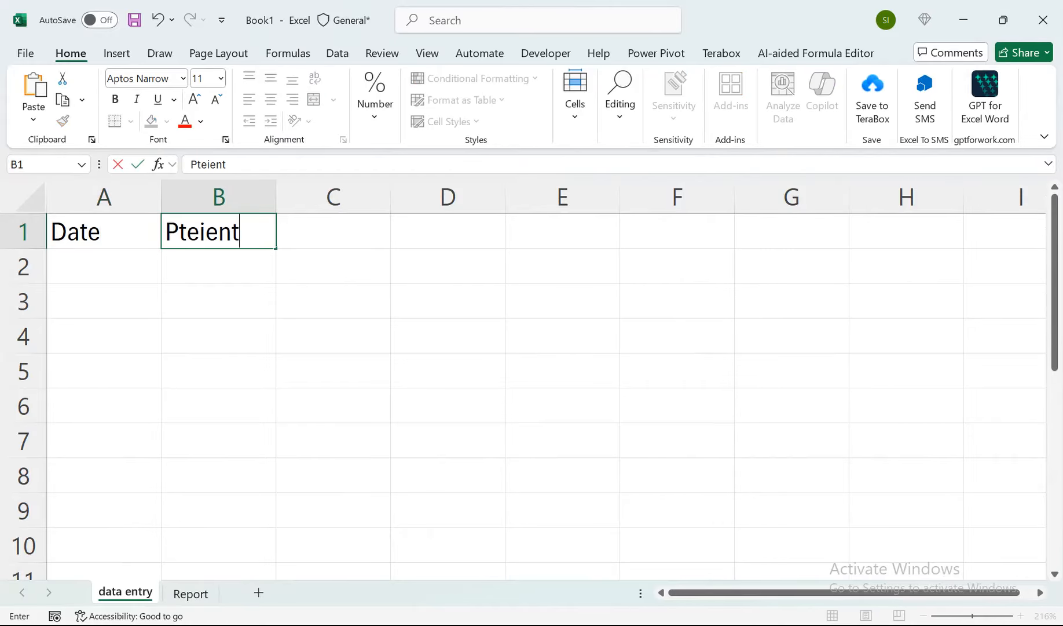
key("Tab")
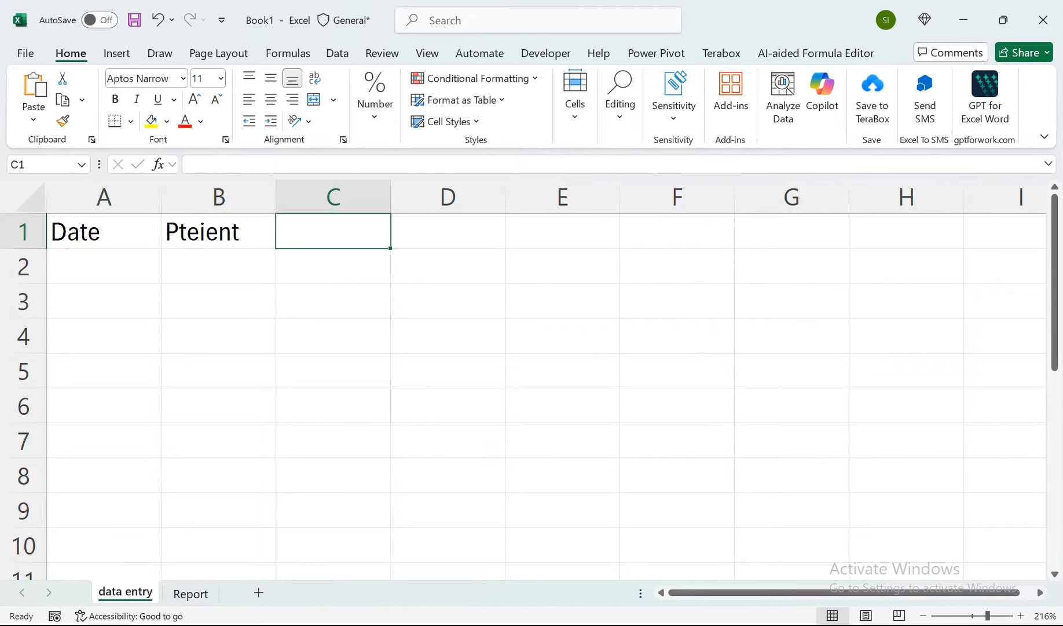
double_click(188, 232)
key("BackSpace")
type("a")
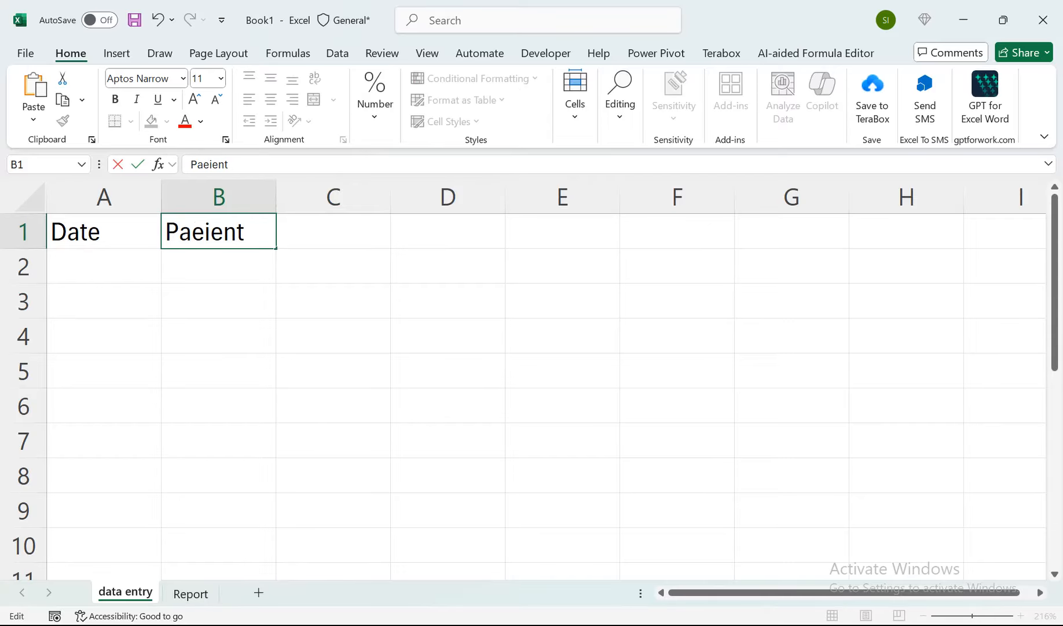
key("Right")
key("BackSpace")
type("t")
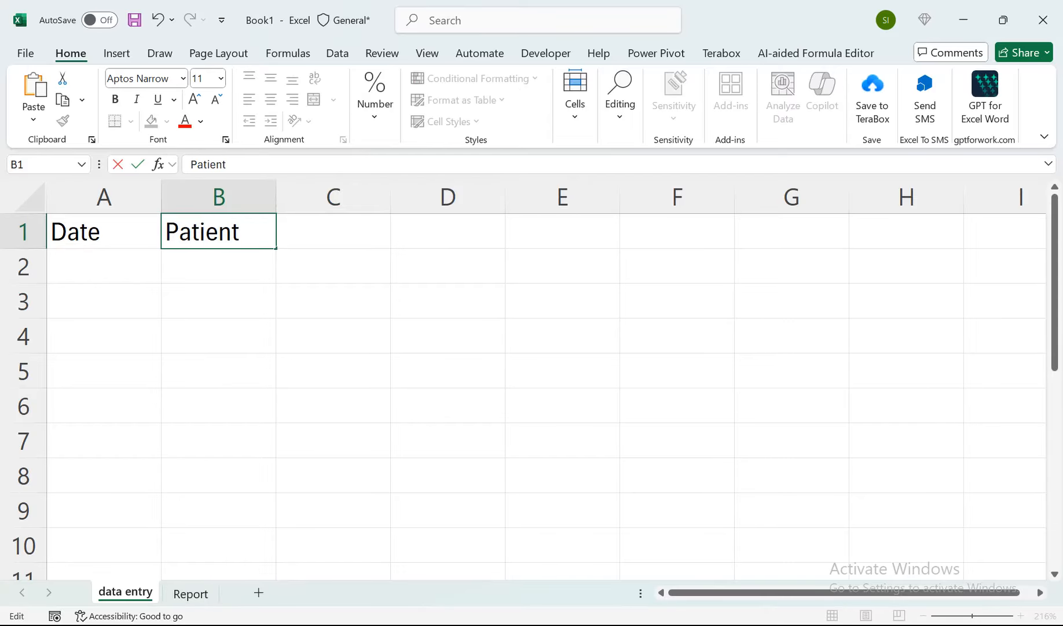
key("Tab")
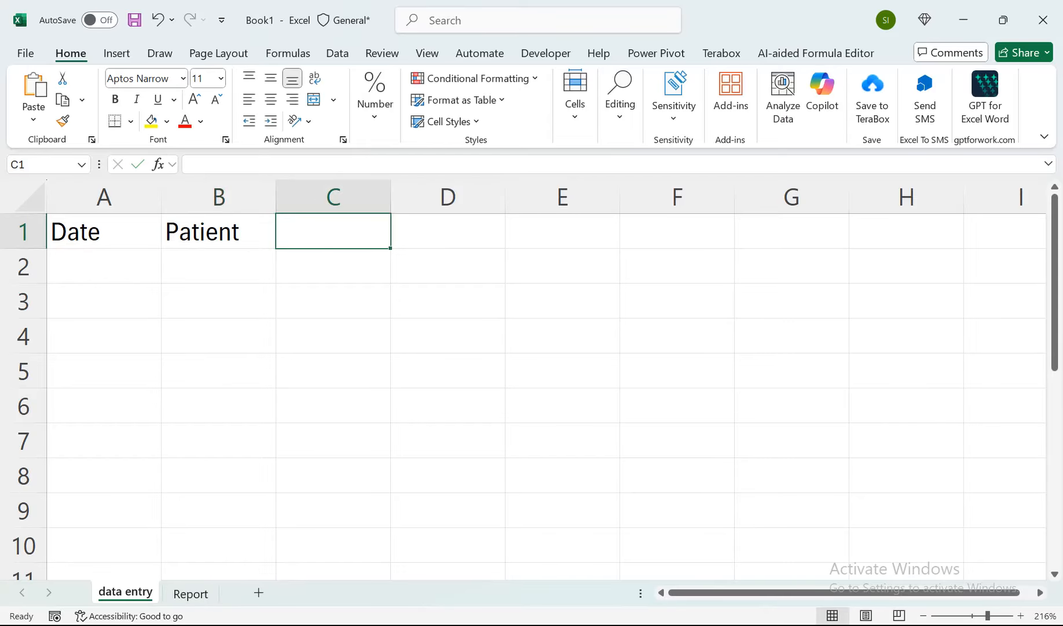
Enter the headers Department, Amount and Status in C1 to E1.
type("Department")
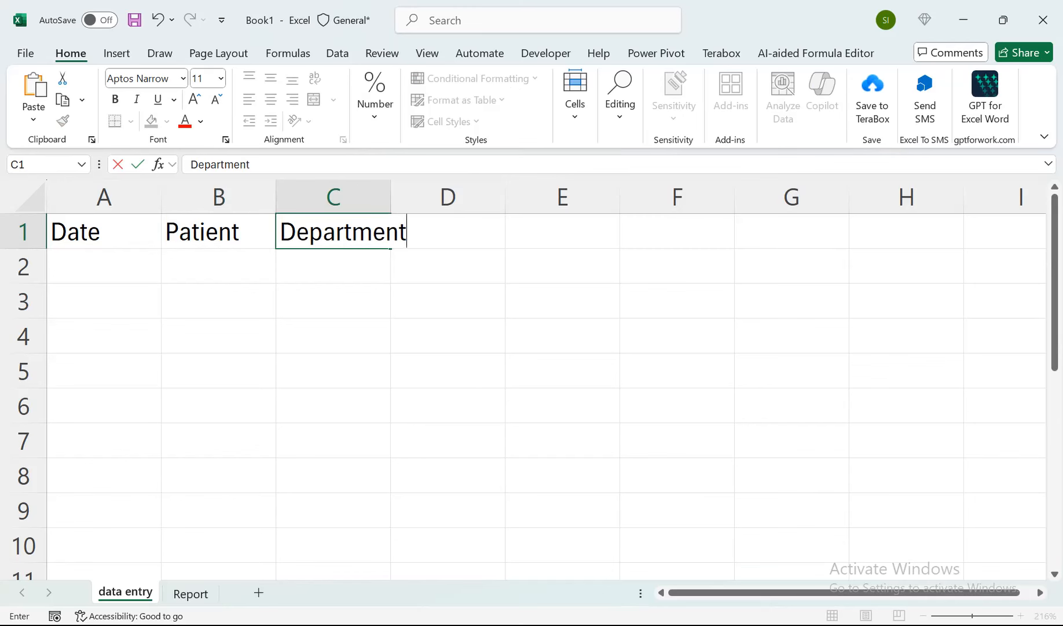
key("Tab")
type("Amount")
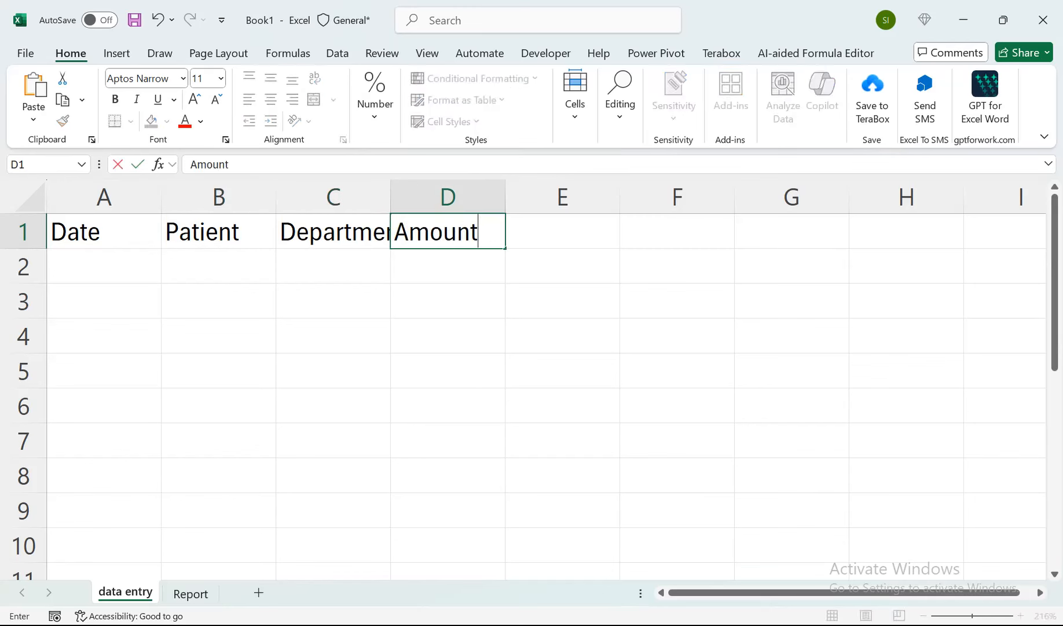
key("Tab")
type("Sta")
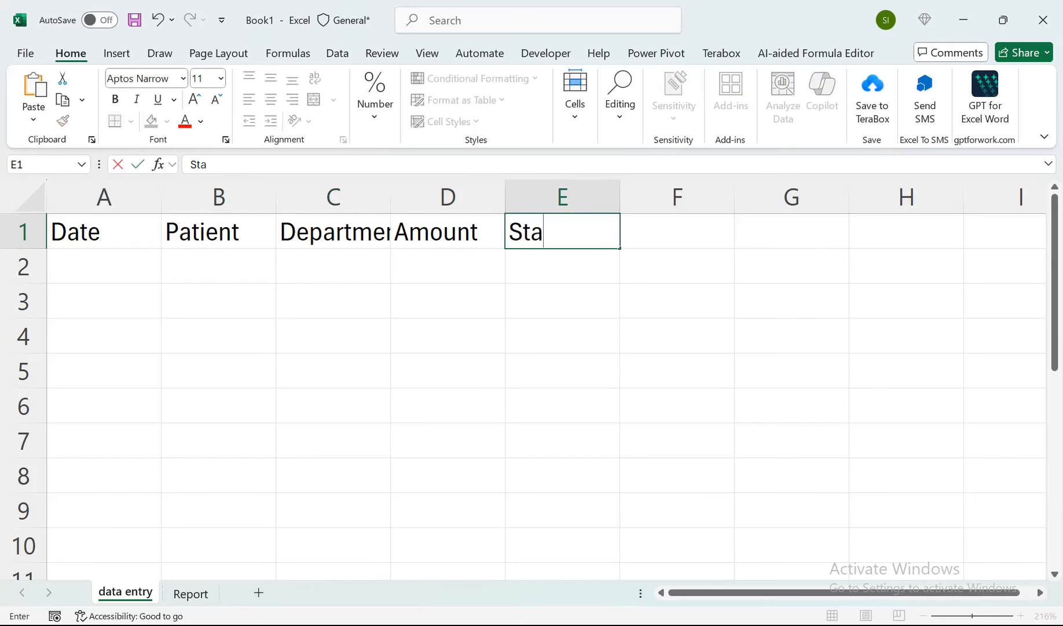
type("tus")
key("Return")
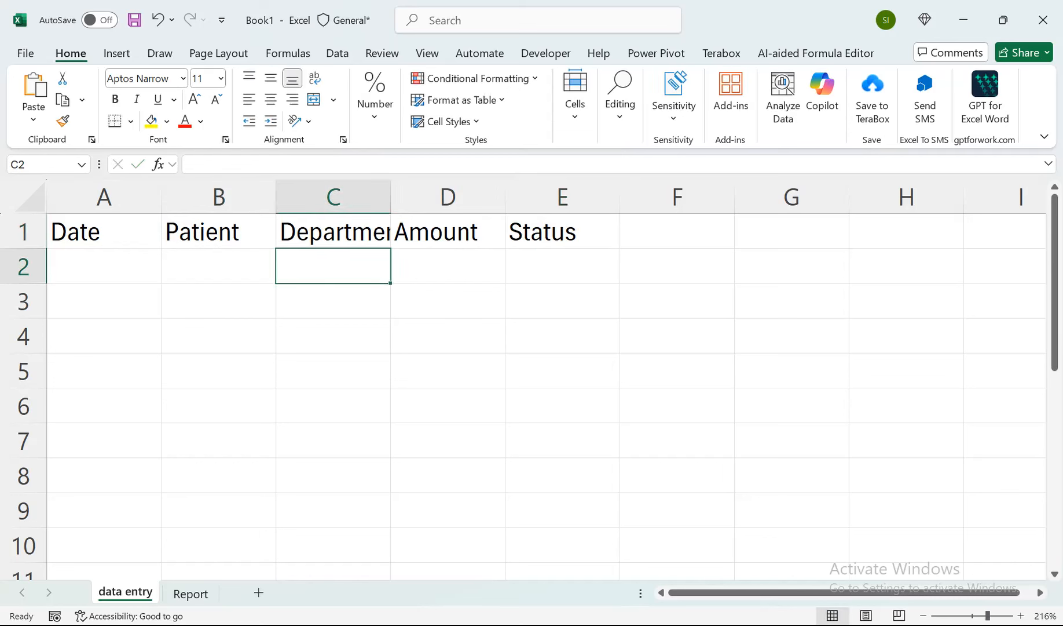
Fit column C's width to its Department header and make row 1 slightly taller.
left_click(334, 232)
double_click(391, 198)
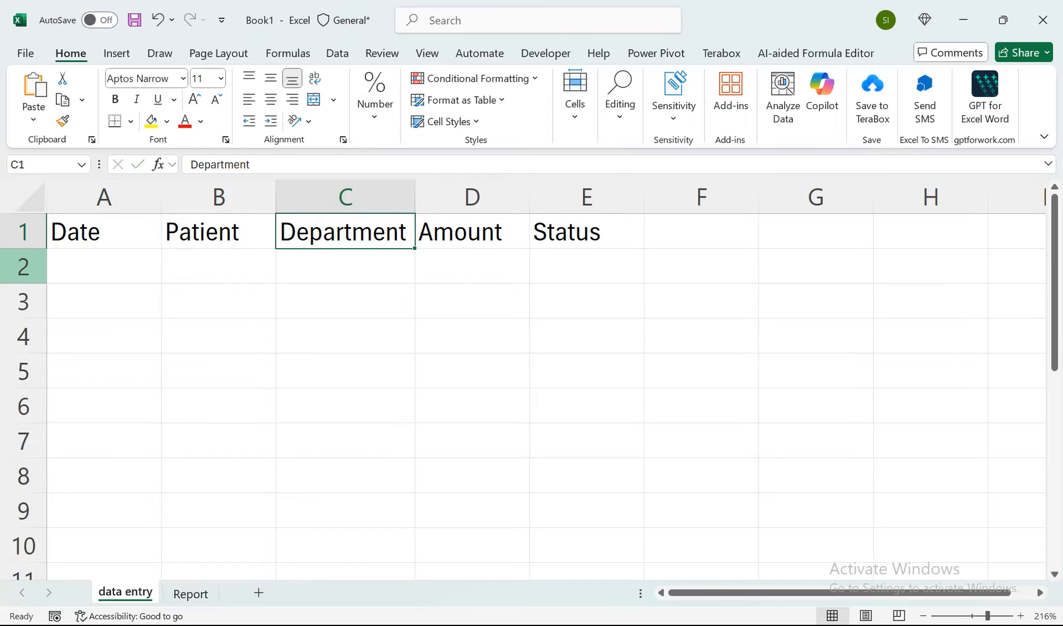
left_click(23, 267)
left_click_drag(24, 248, 24, 256)
Center the headers in A1:E1 horizontally and vertically, and fill them with yellow.
left_click(104, 233)
left_click_drag(104, 233, 587, 235)
left_click(270, 100)
left_click(270, 79)
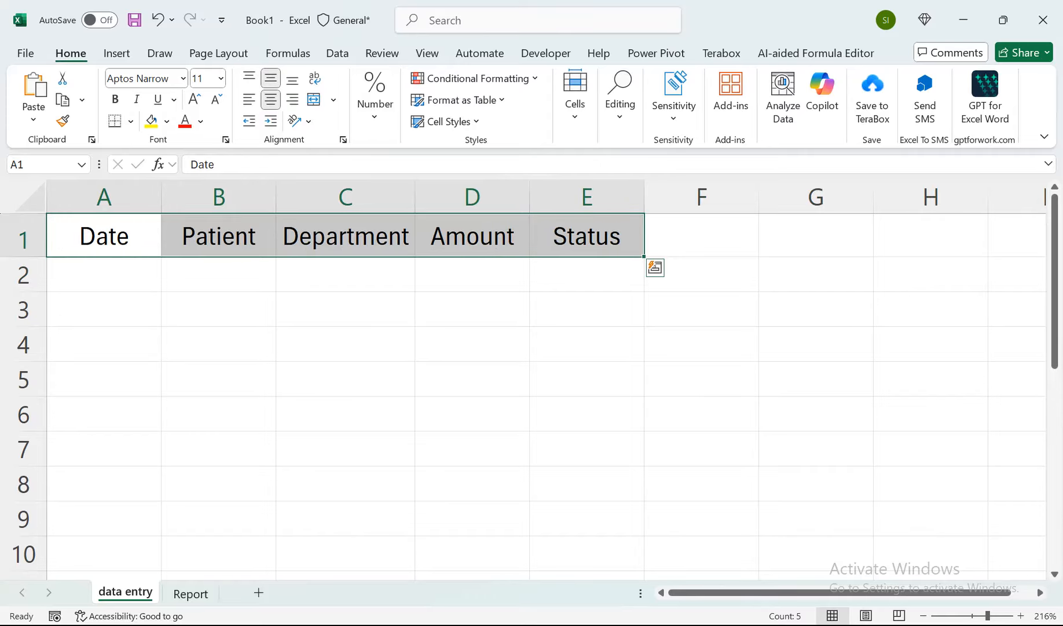
left_click(151, 122)
Enter the date 1-Oct-25 in A2 and fill the daily series down to A9.
left_click(104, 274)
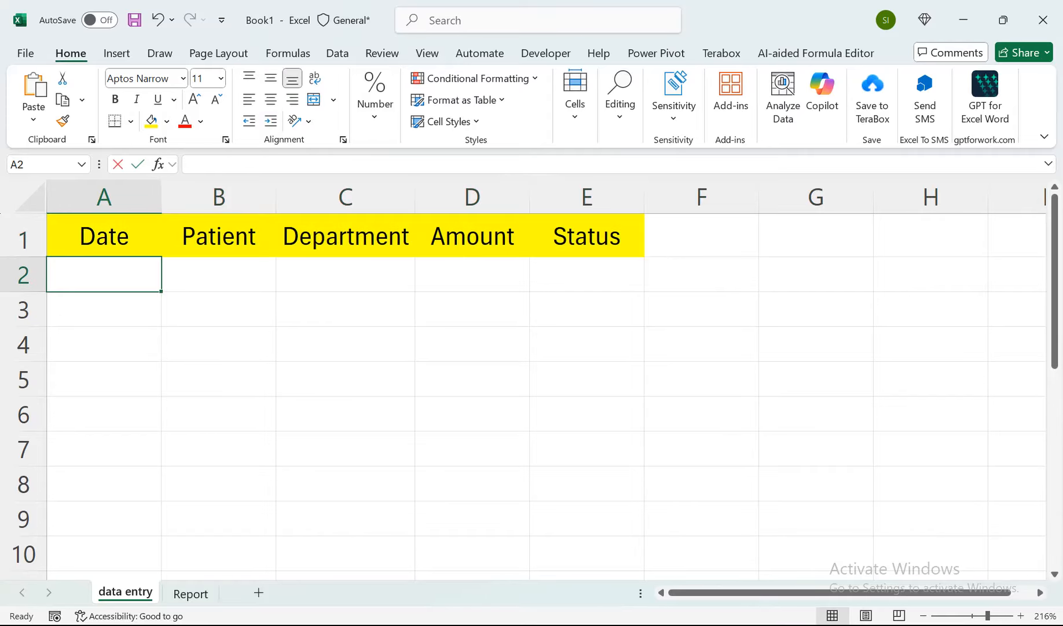
type("1-")
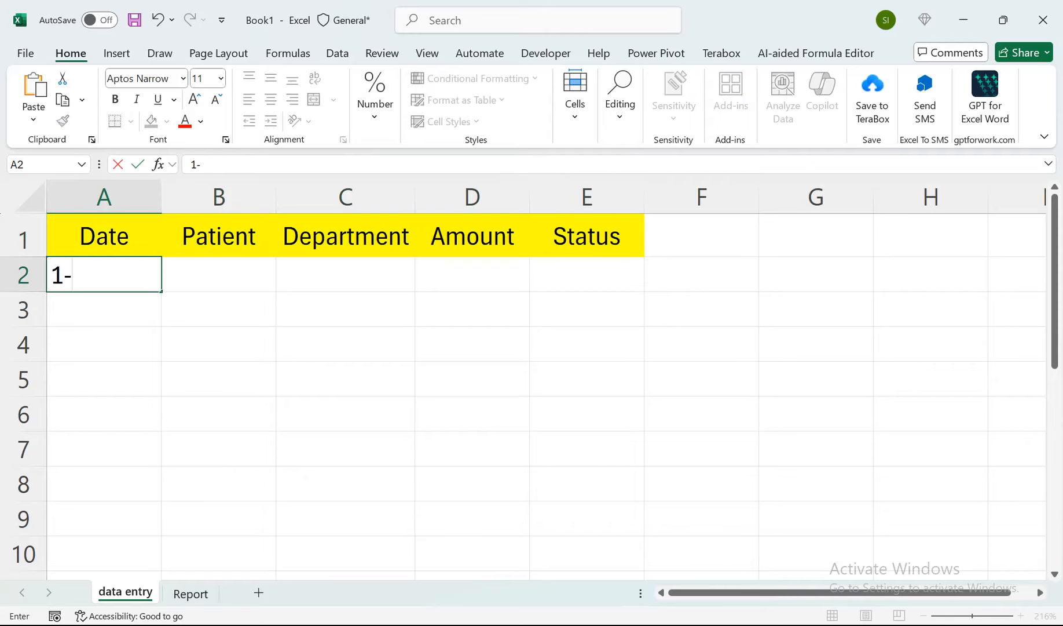
type("Oct-25")
key("Return")
key("Up")
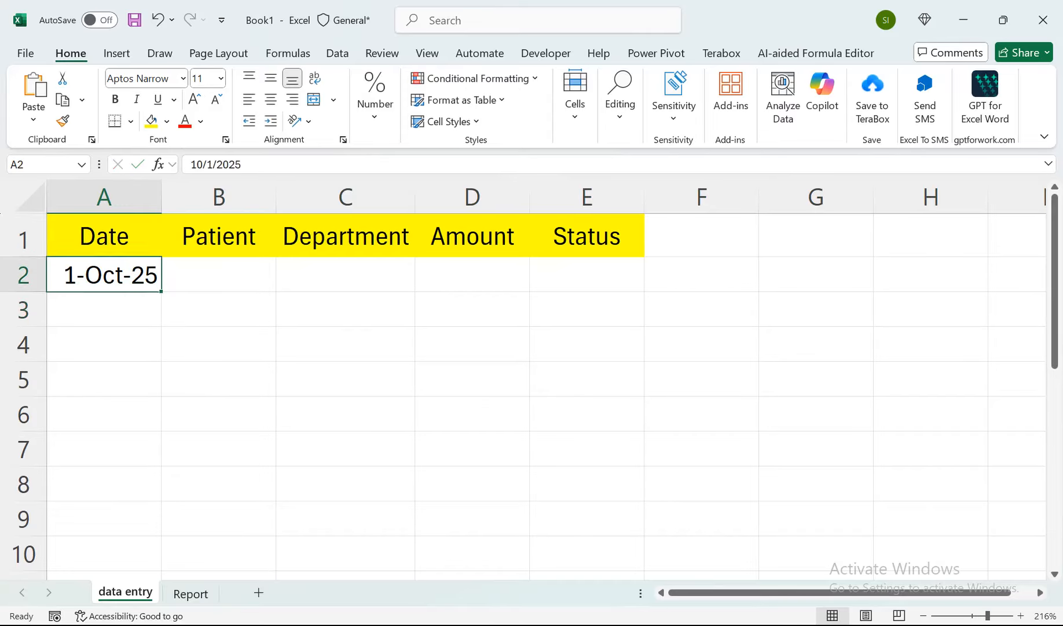
left_click_drag(161, 291, 164, 510)
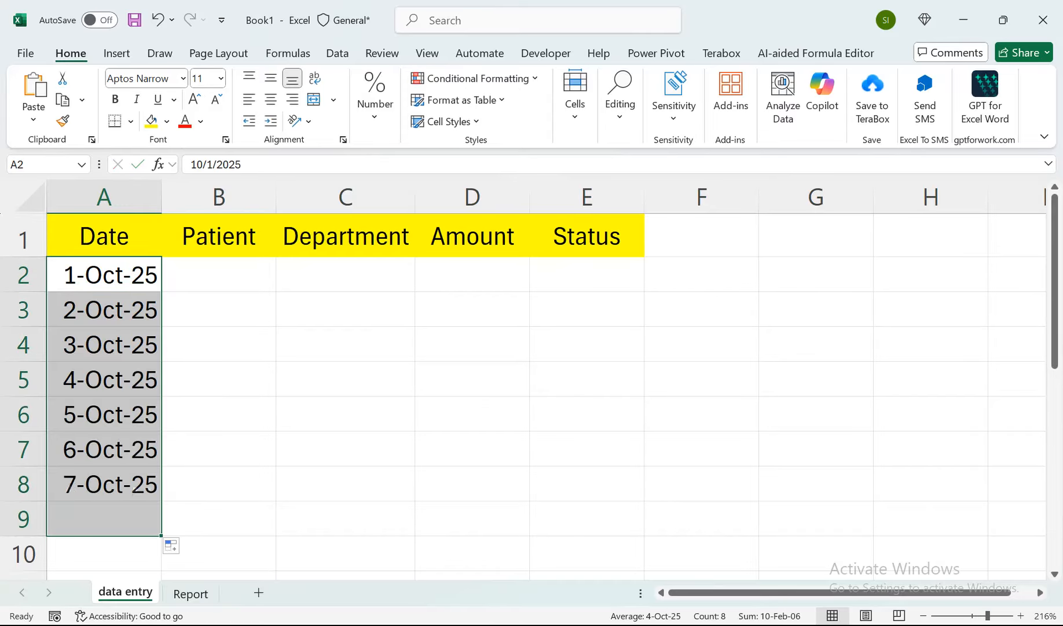
Enter the names of three patients in B2 to B4 of the Patient column.
left_click(219, 275)
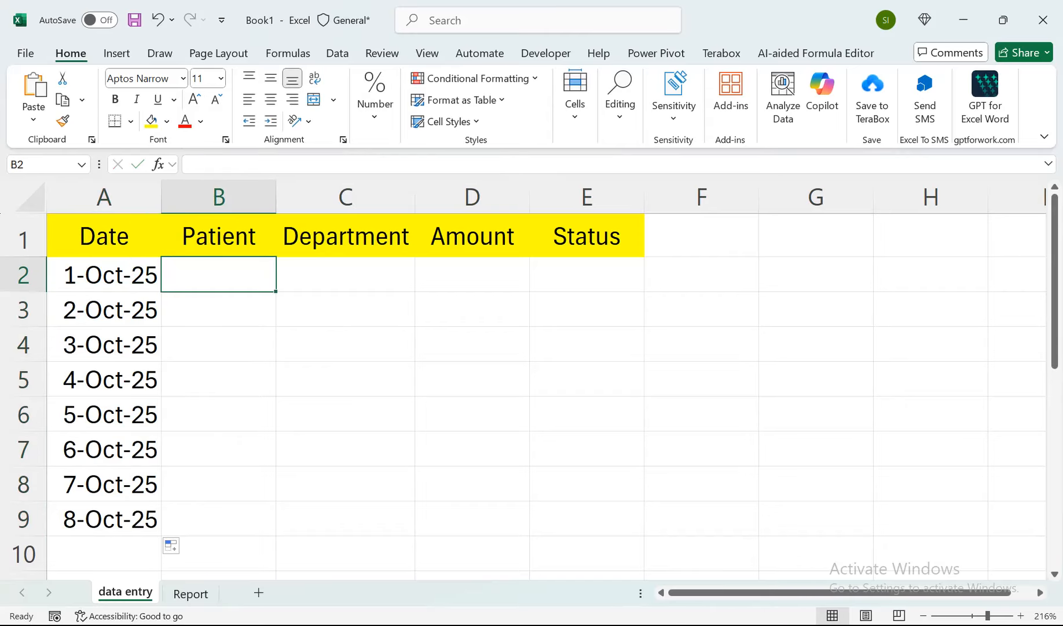
type("ahmed")
key("Return")
type("Bi")
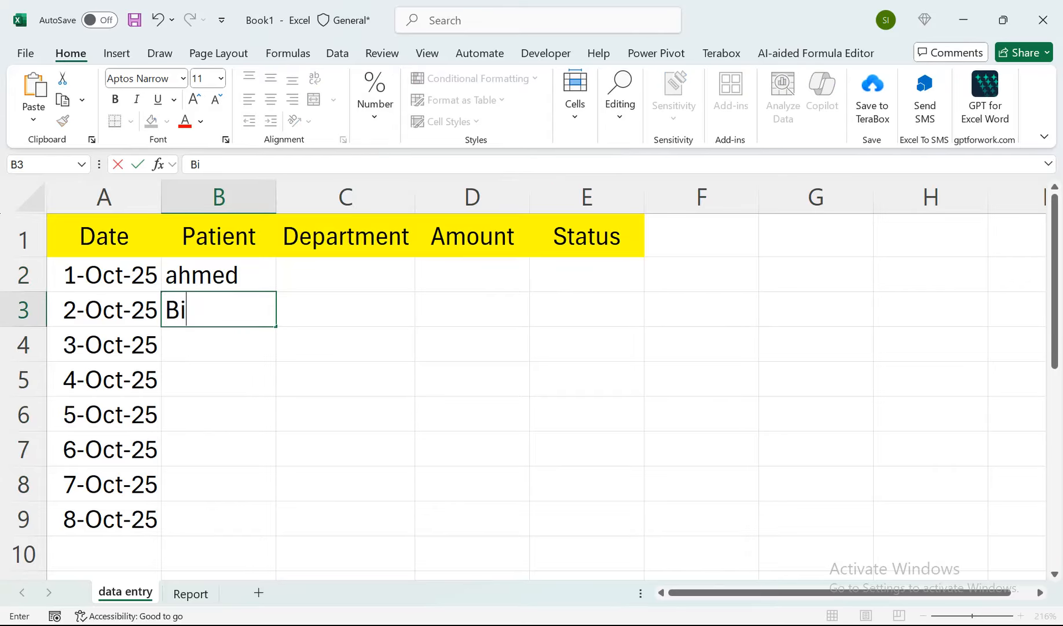
type("lal")
key("Return")
type("Mohsin")
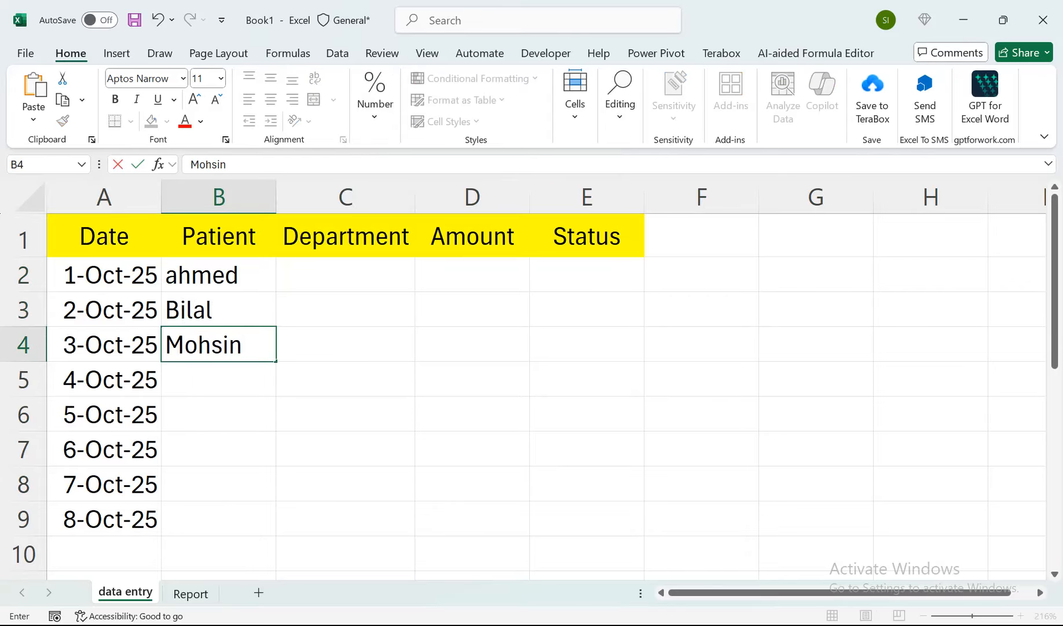
key("Return")
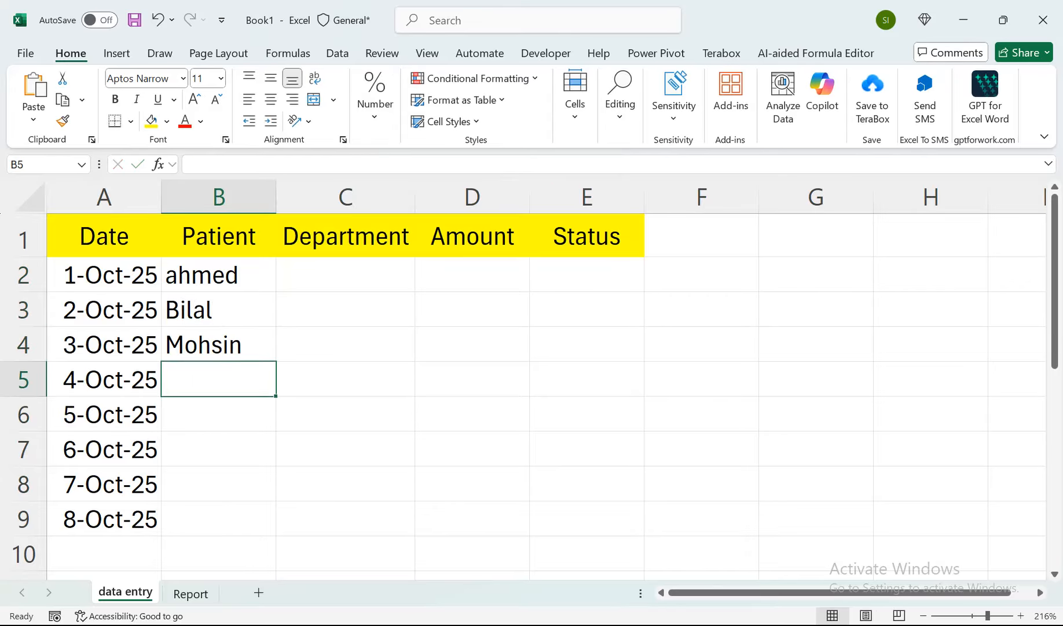
Enter the departments Cardiology, Dental and Ent in C2 to C4.
key("Up")
key("Up")
key("Up")
key("Right")
type("Ca")
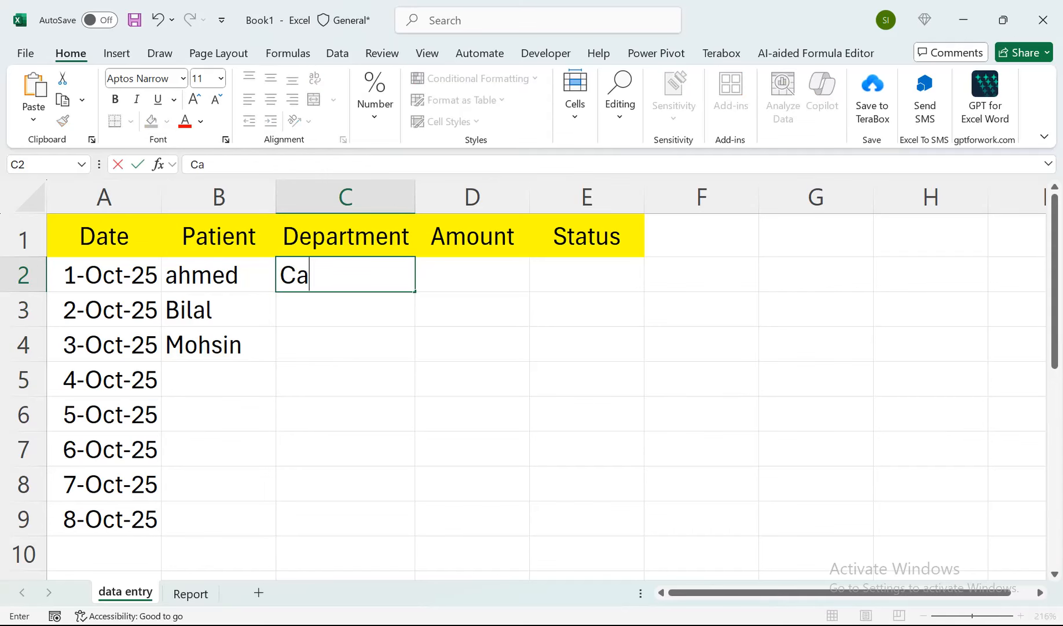
type("rdiology")
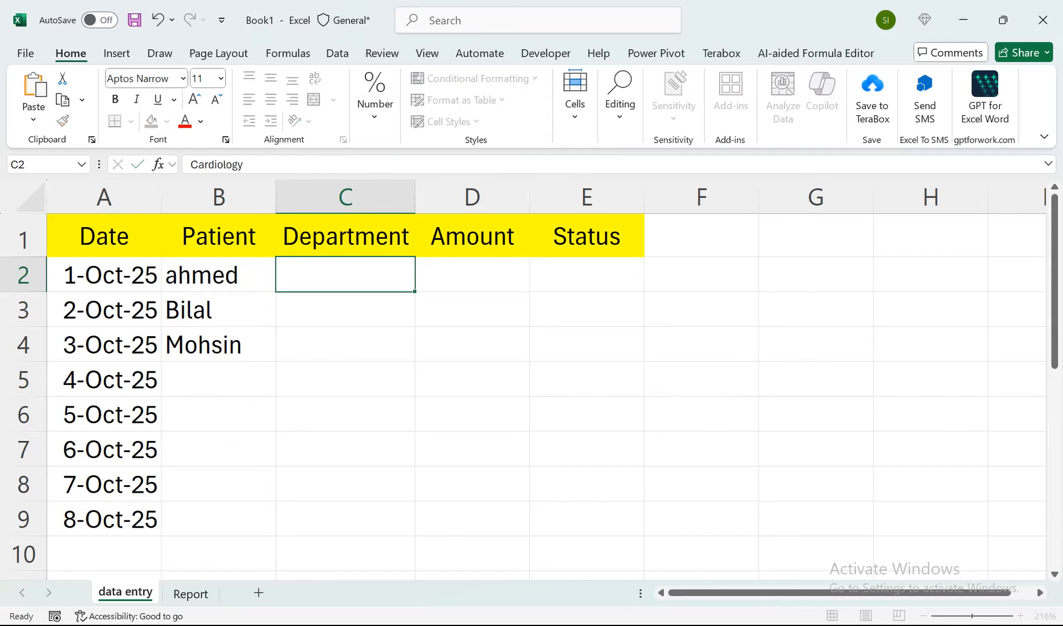
key("Return")
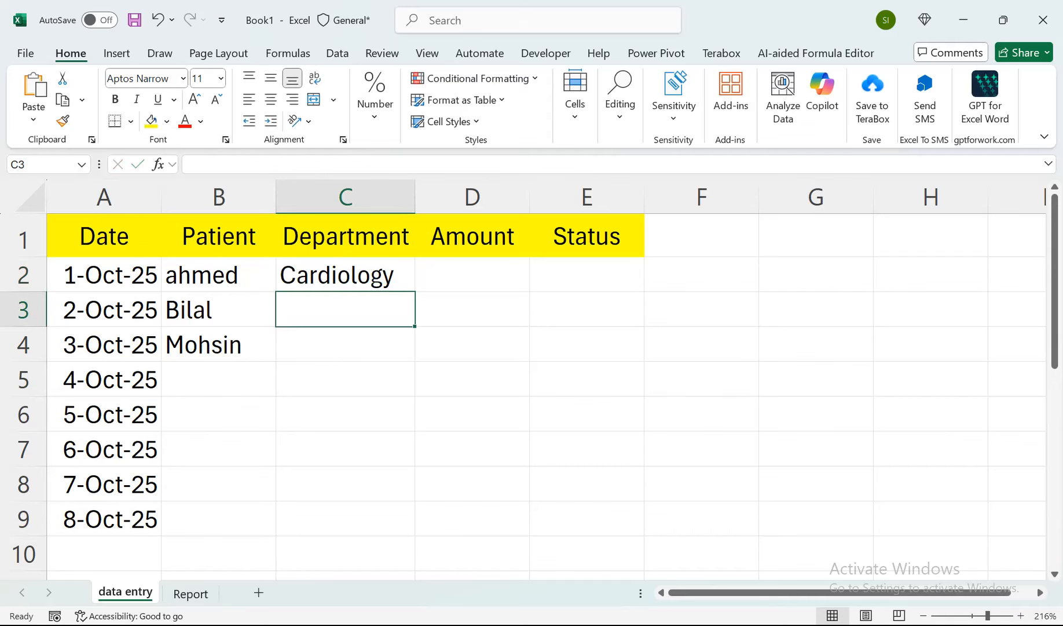
type("Dental")
key("Return")
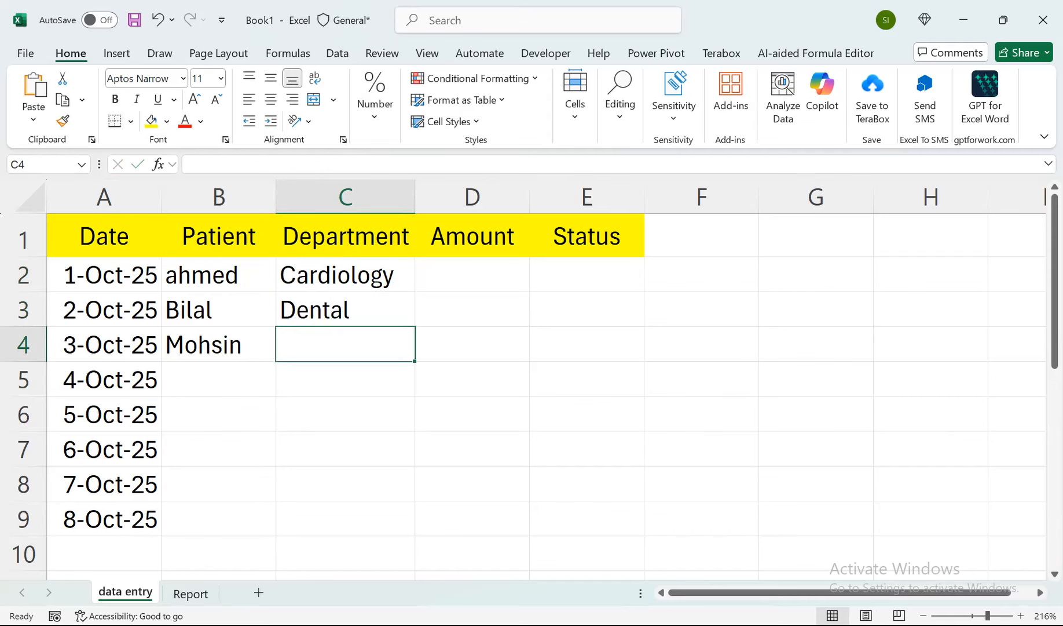
type("Ent")
key("Return")
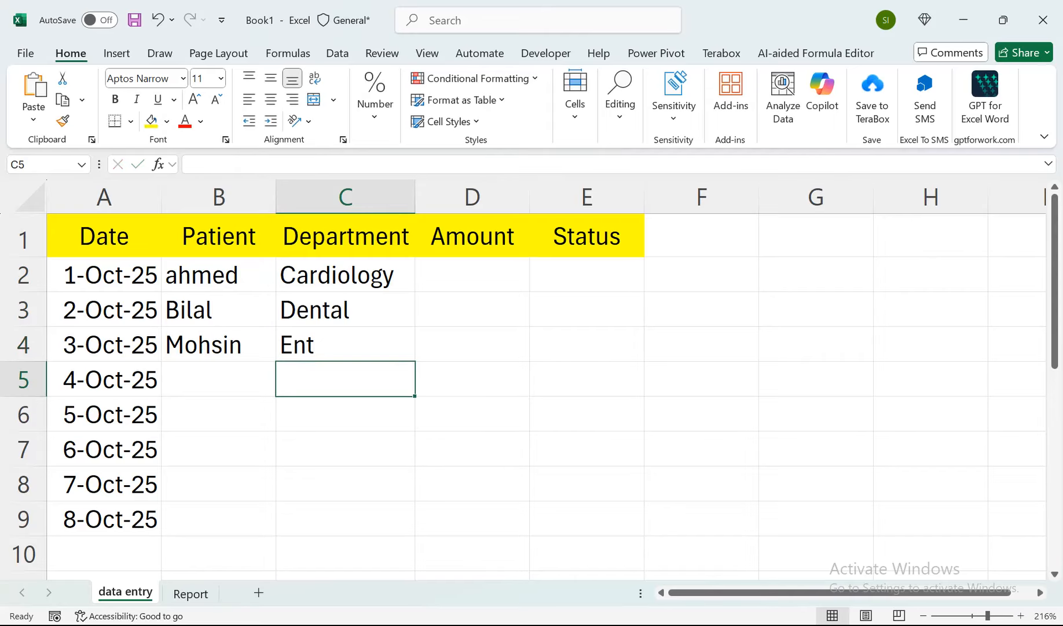
Enter the amounts 5000, 3000 and 4000 in D2 to D4.
key("Up")
key("Right")
key("Up")
key("Up")
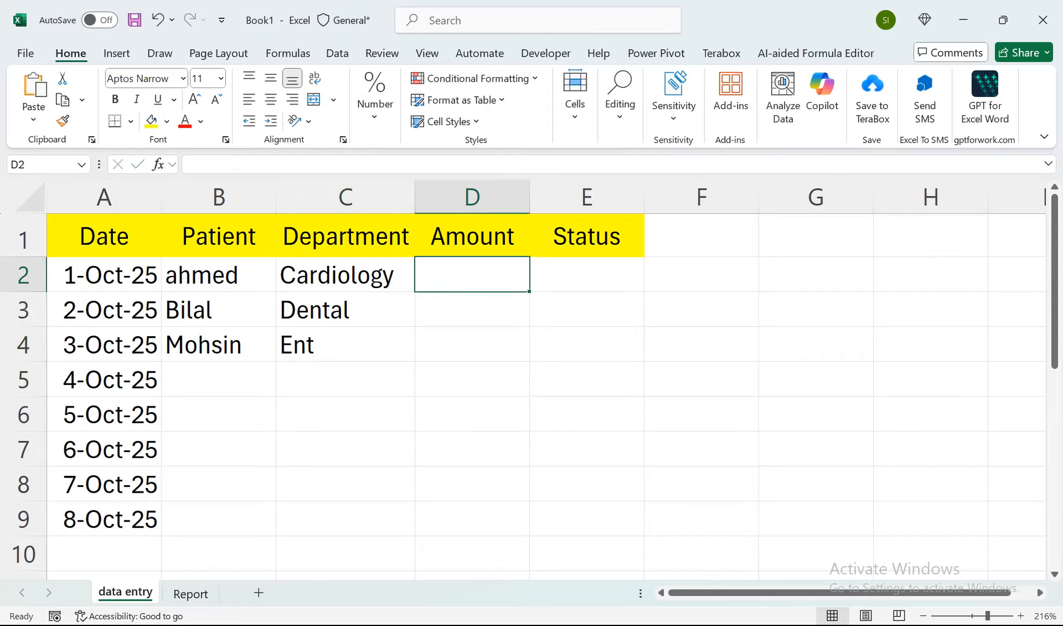
type("5000")
key("Return")
type("3")
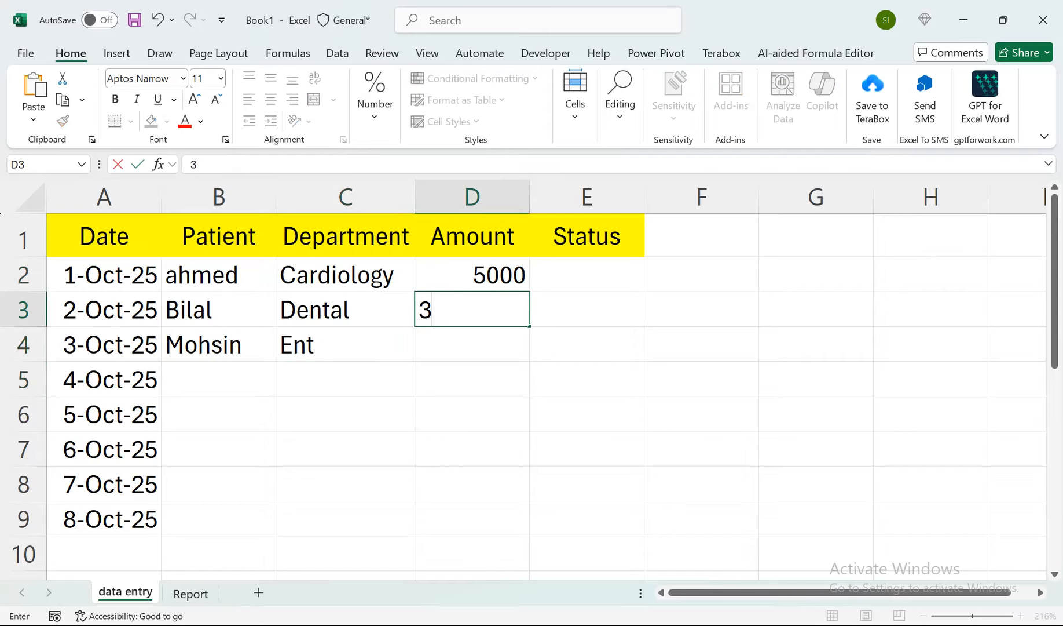
type("000")
key("Return")
type("4000")
key("Return")
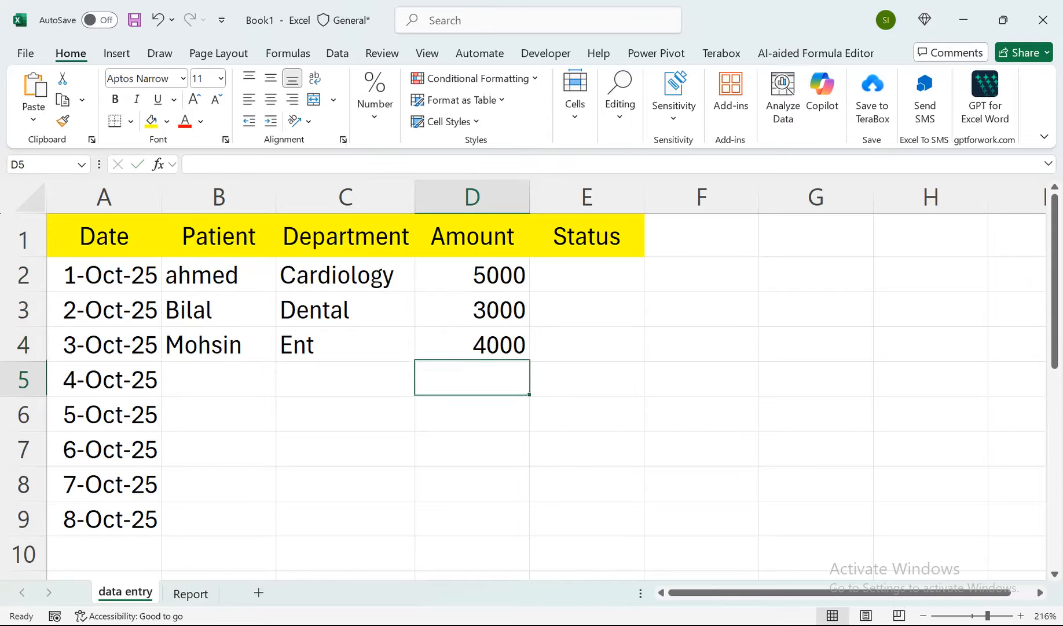
Enter the statuses Paid, unpaid and Paid in E2 to E4 of the Status column.
key("Up")
key("Up")
key("Up")
key("Right")
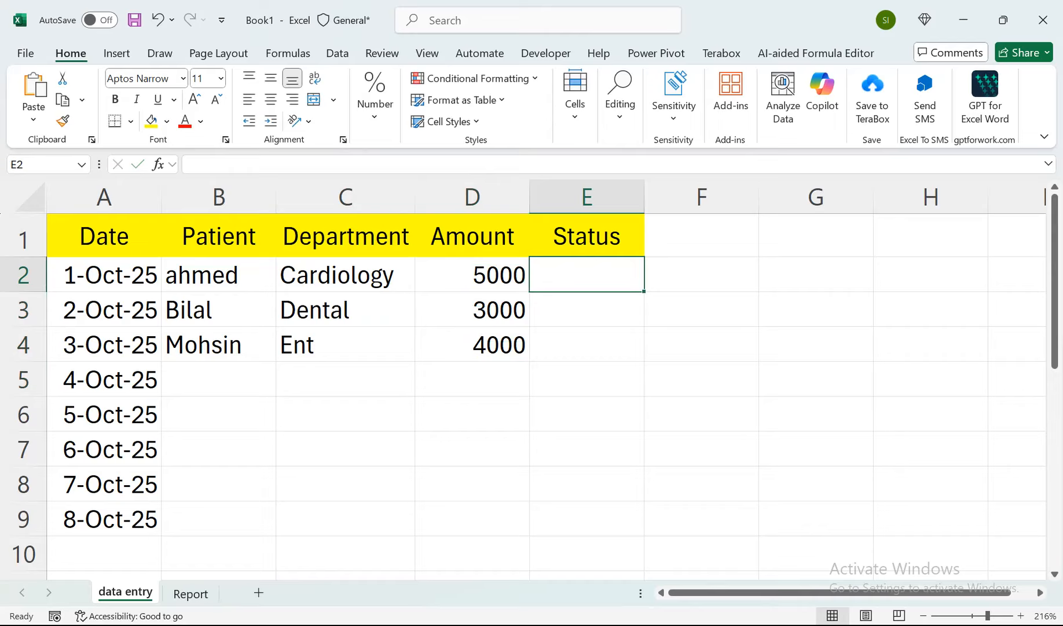
type("Paid")
key("Return")
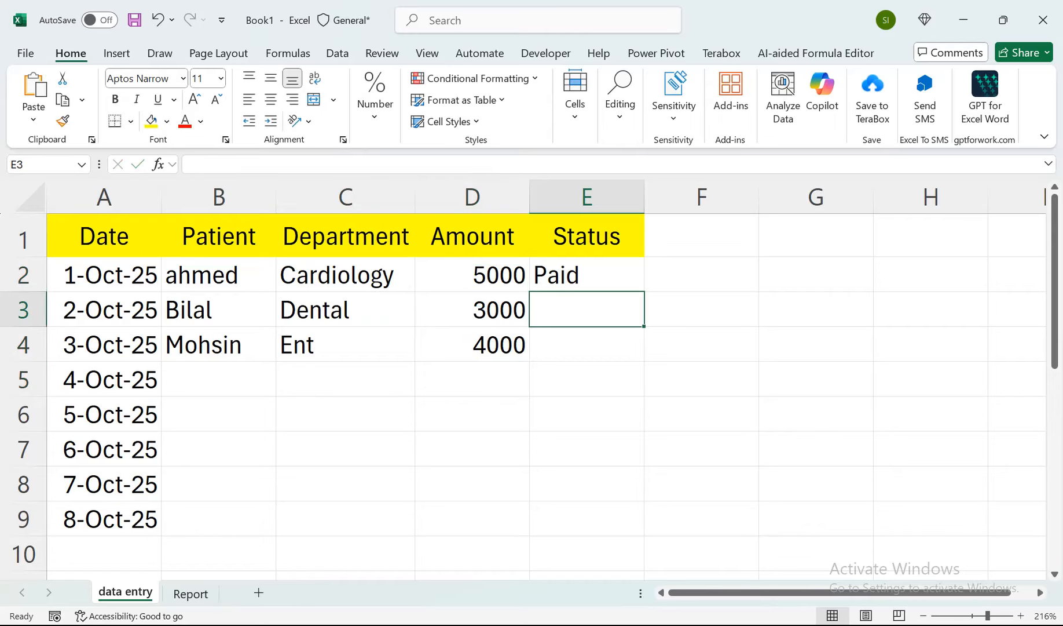
type("unpai")
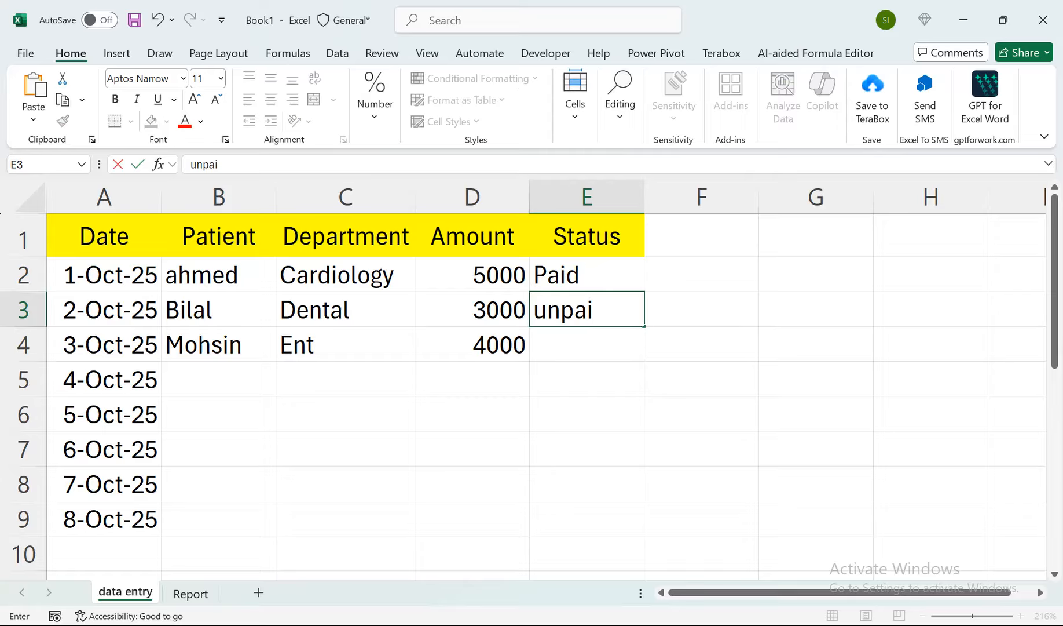
type("d")
key("Return")
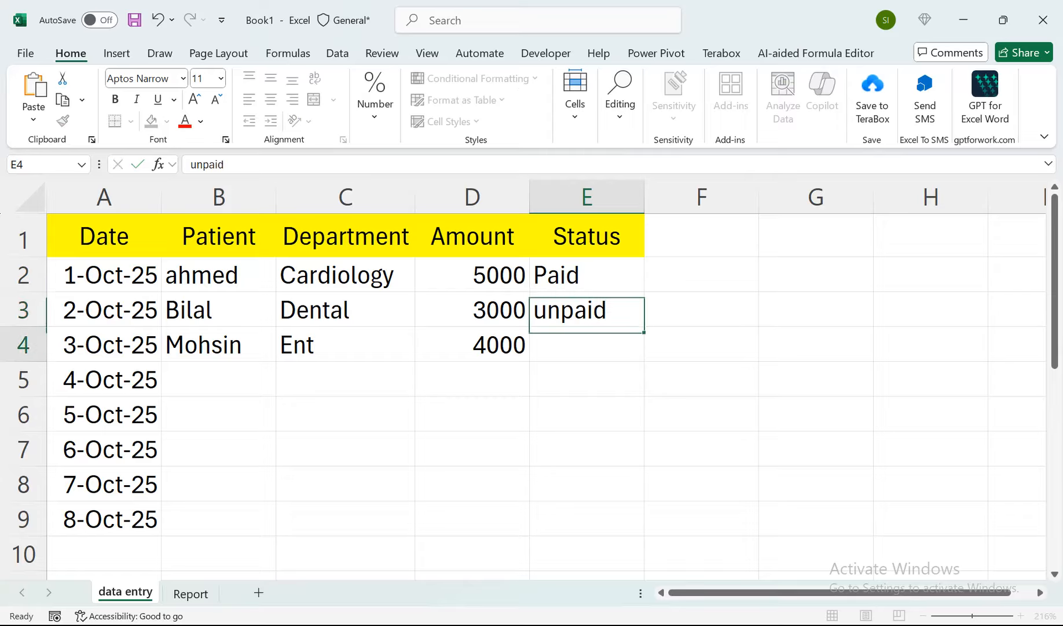
type("Pa")
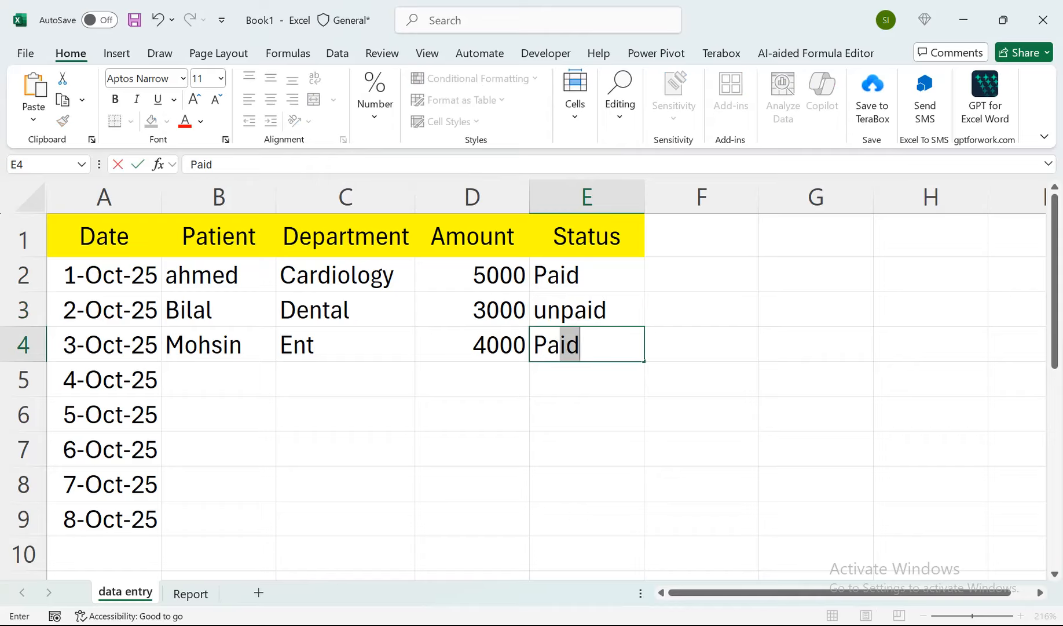
key("Return")
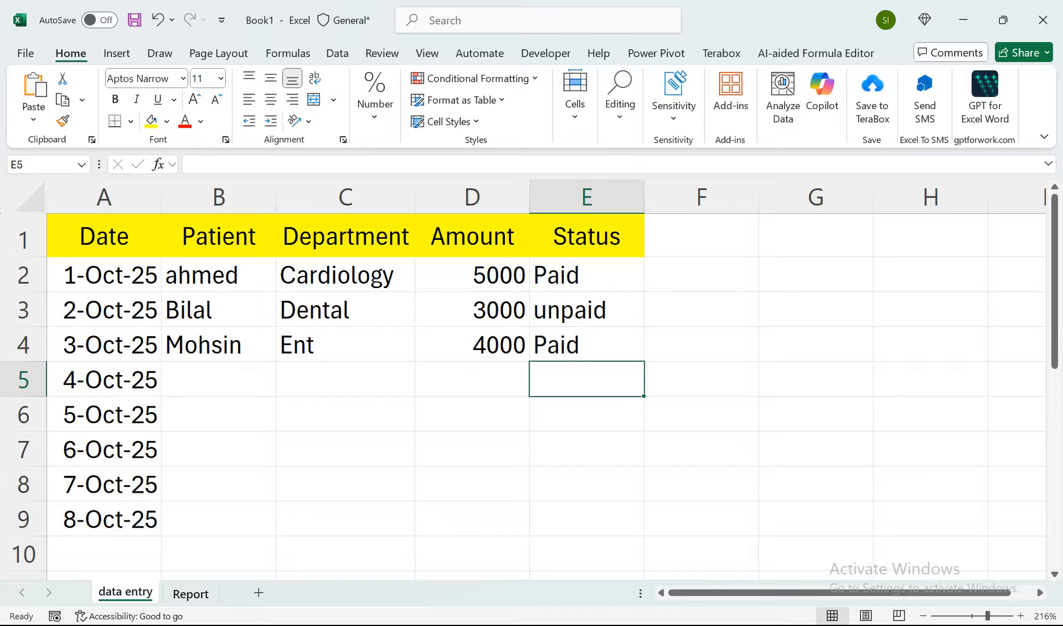
Link A1 of the Report sheet to the Department header in C1 of the data entry sheet, and widen column A to fit.
key("ctrl+Page_Down")
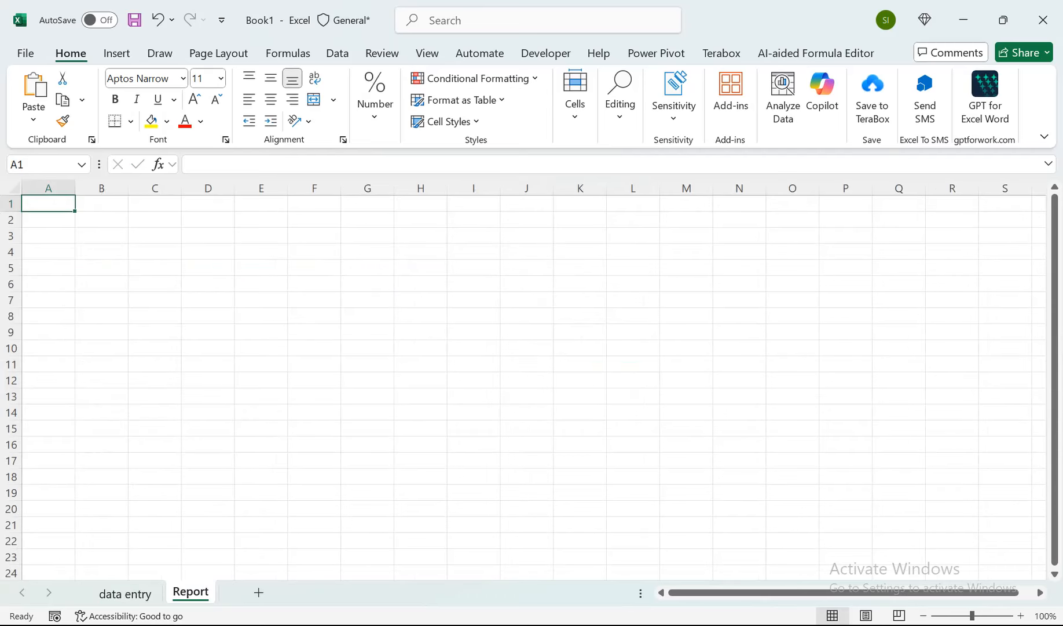
scroll(523, 380, "up", 9)
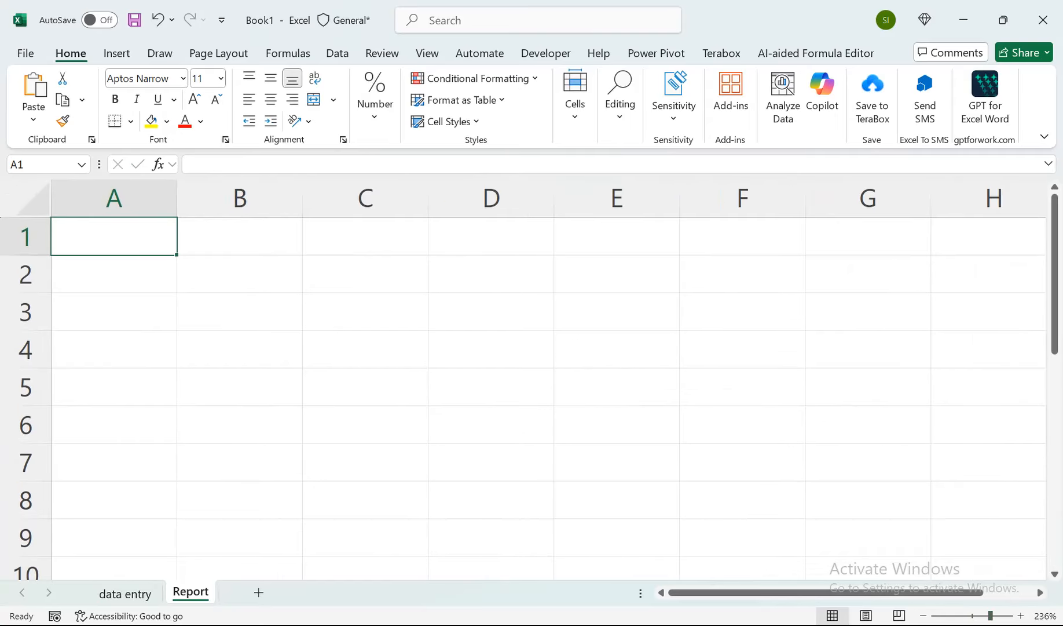
left_click(125, 593)
left_click(219, 236)
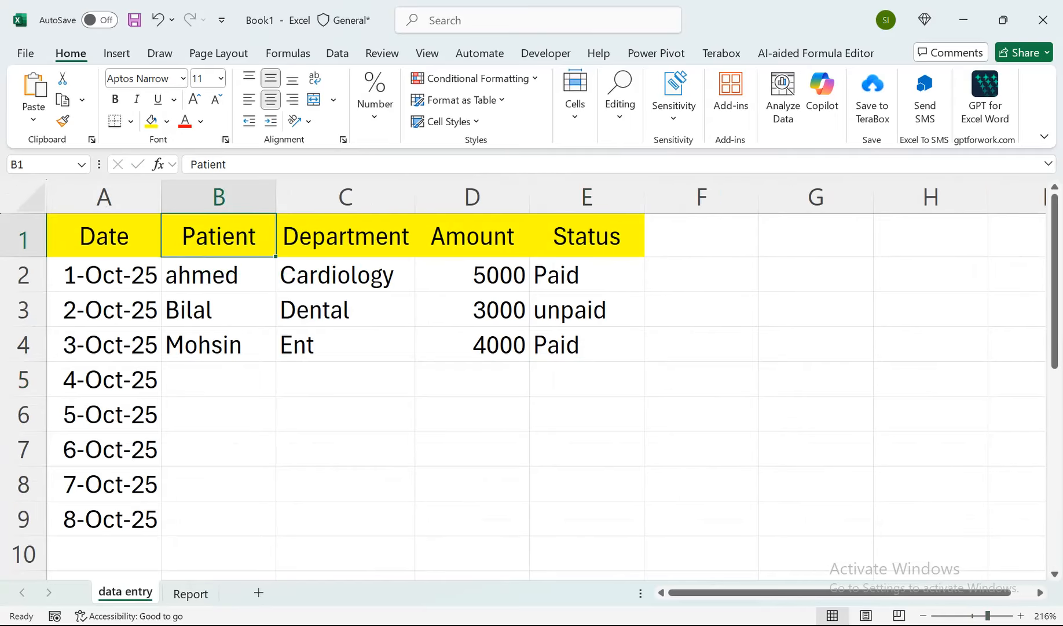
left_click(190, 594)
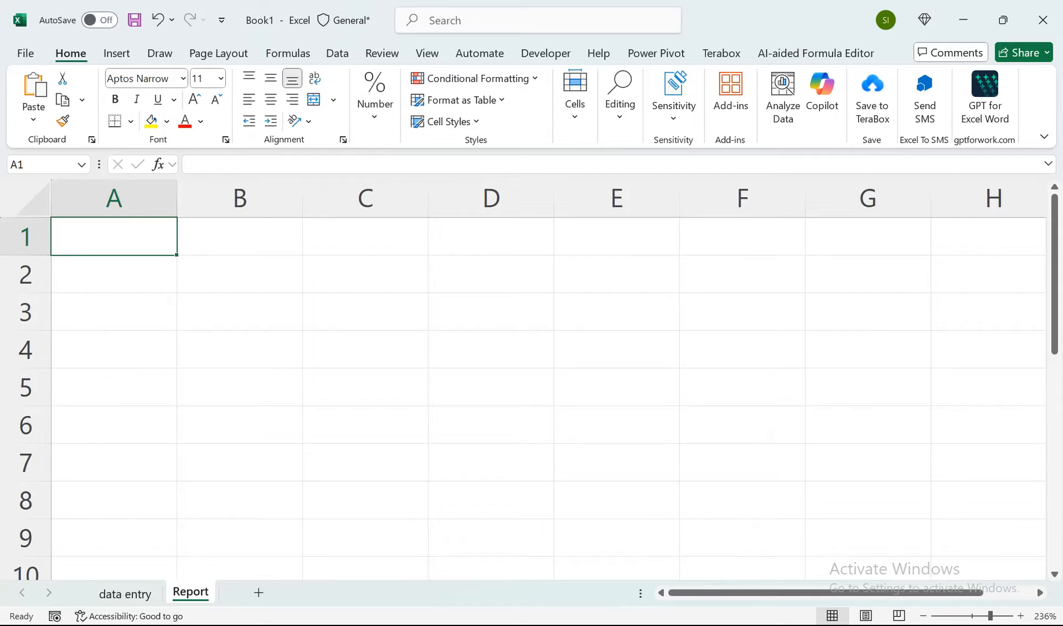
type("=")
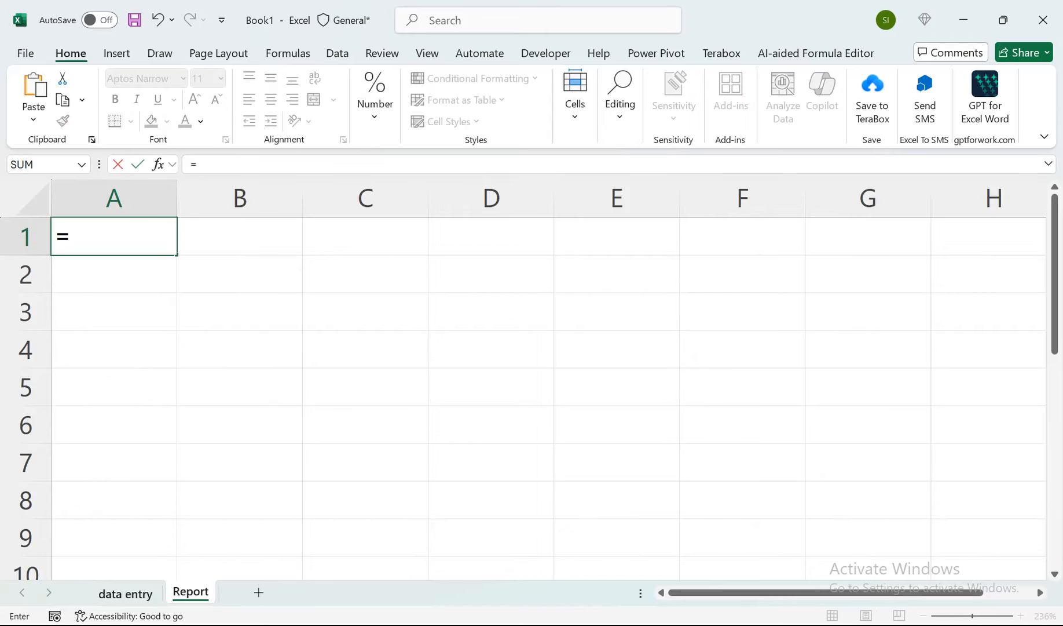
left_click(126, 592)
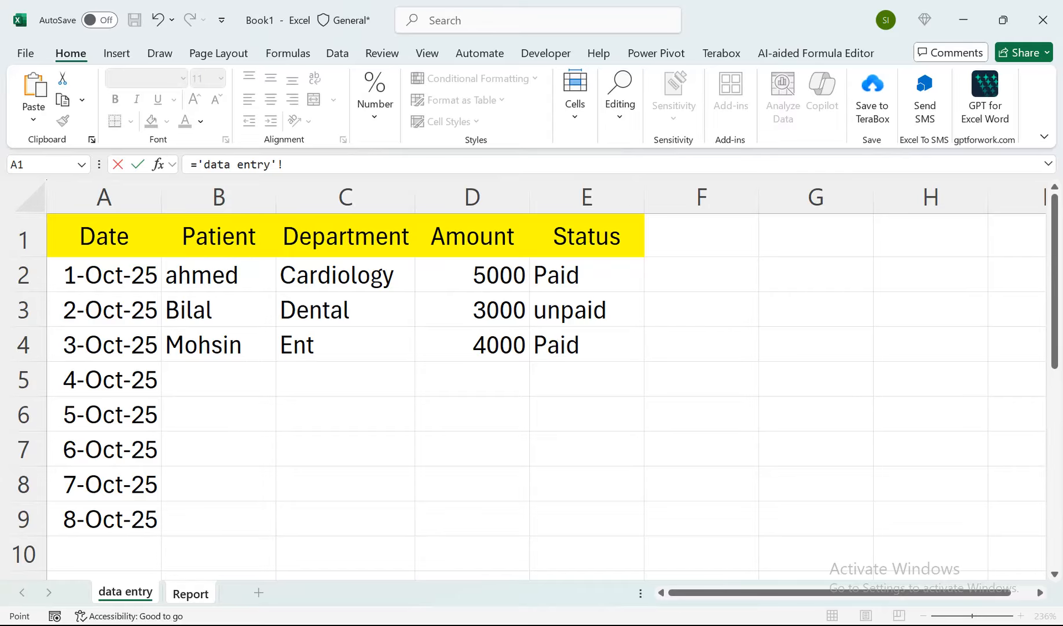
left_click(346, 236)
key("Return")
left_click(177, 197)
left_click_drag(177, 197, 203, 197)
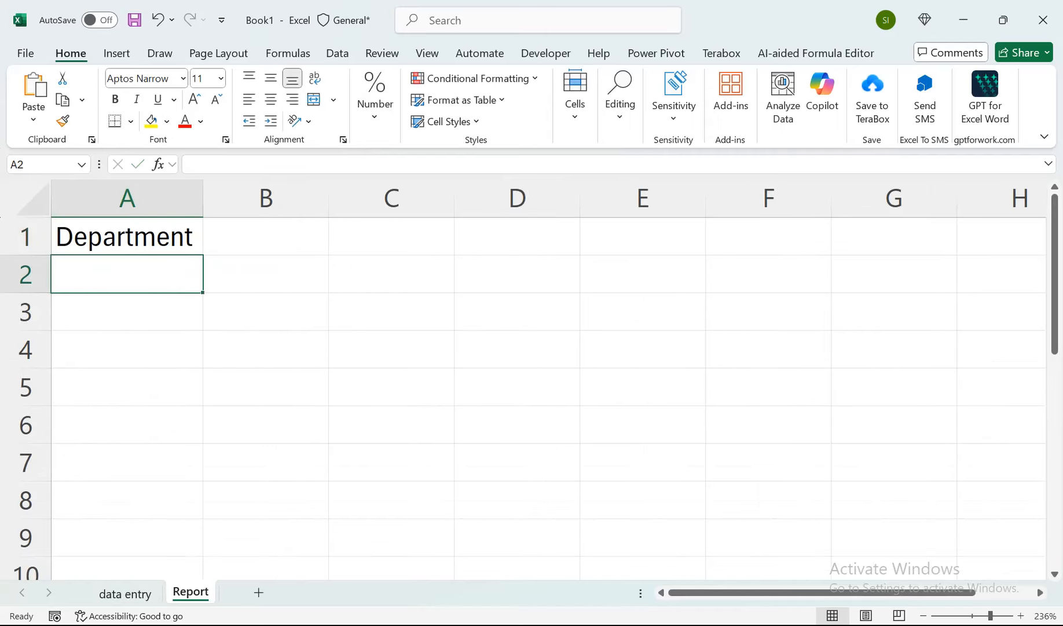
Build the heading in B1 of the Report sheet with the formula ="Total "&'data entry'!D1.
left_click(266, 236)
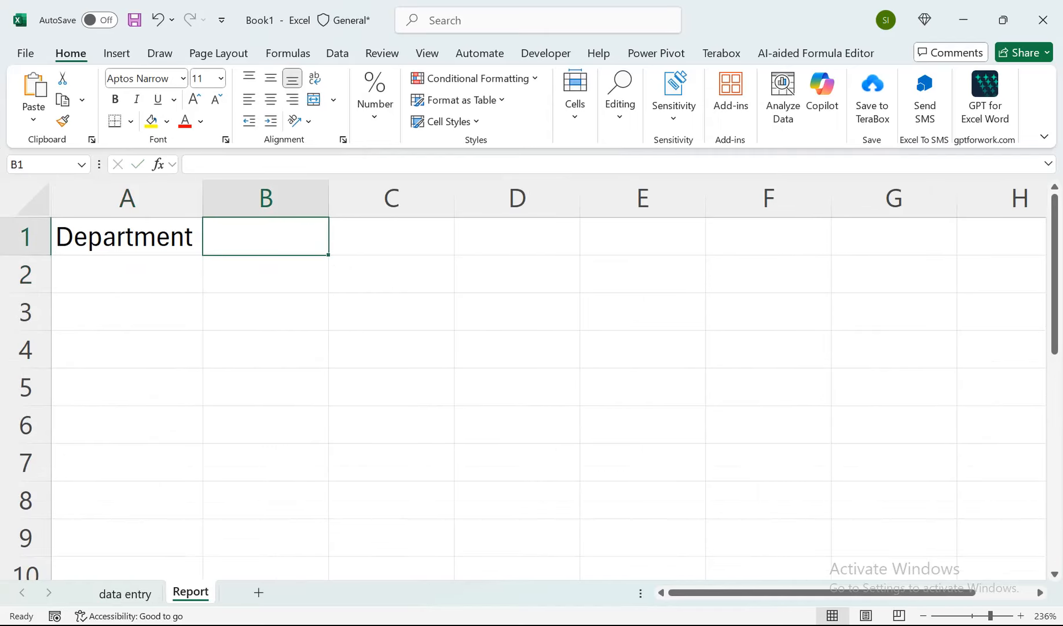
left_click(125, 593)
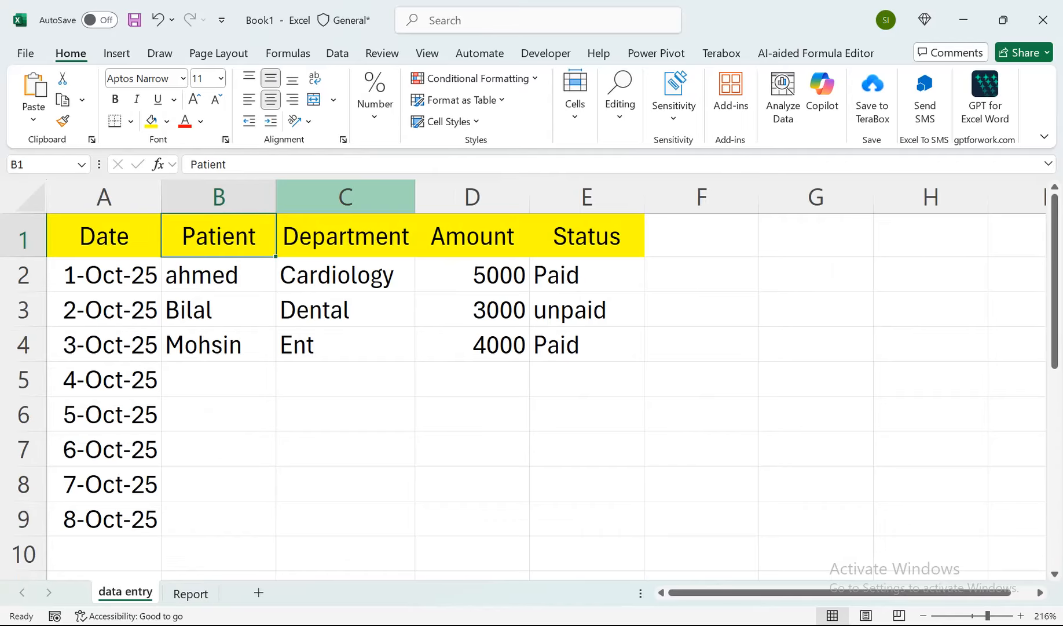
left_click(472, 236)
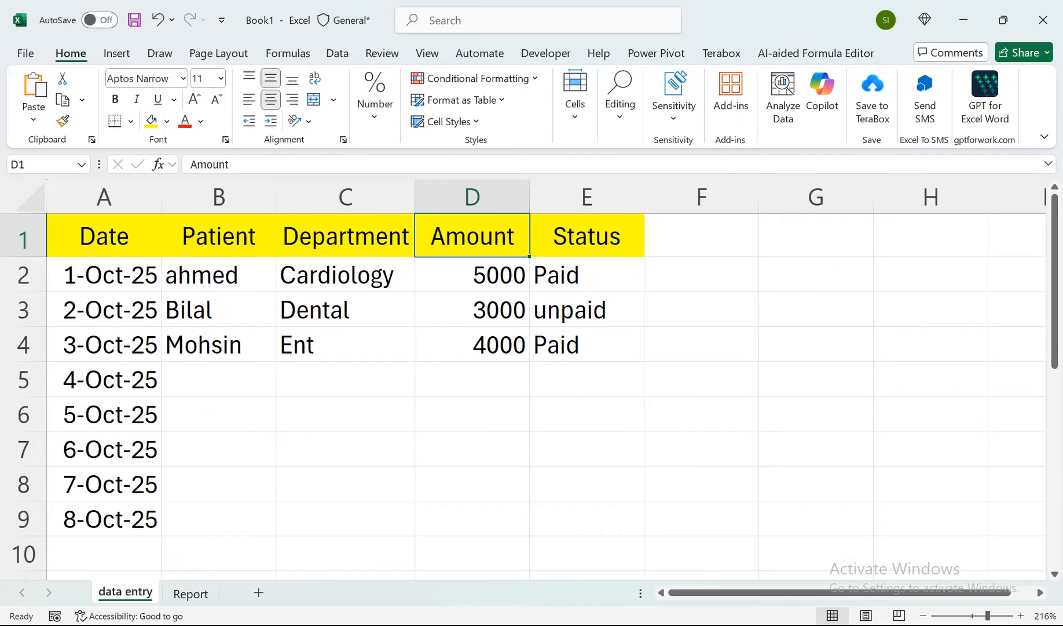
left_click(191, 593)
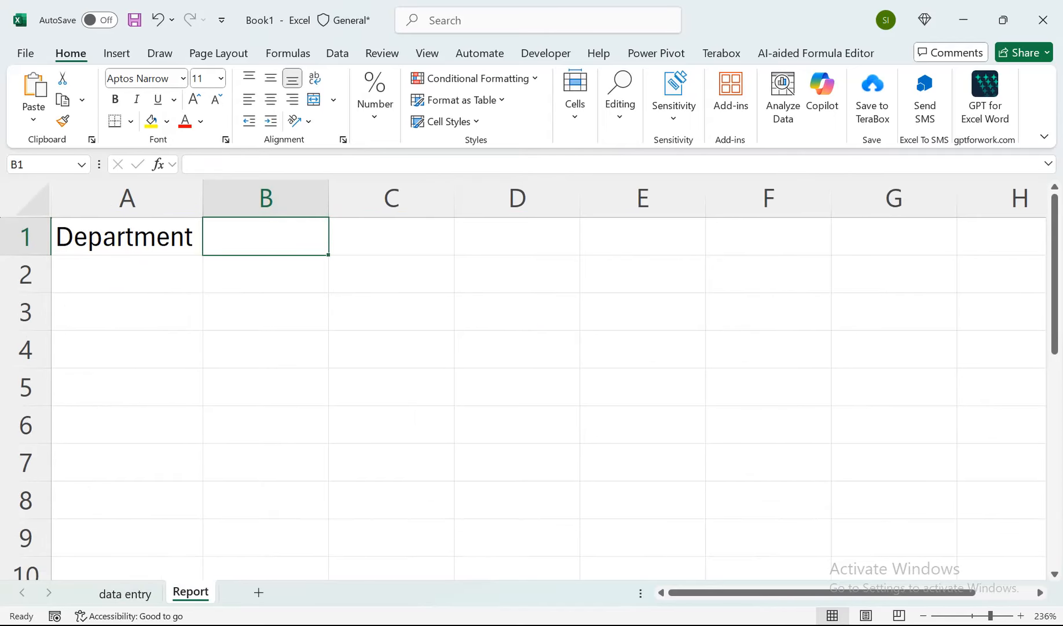
type("=")
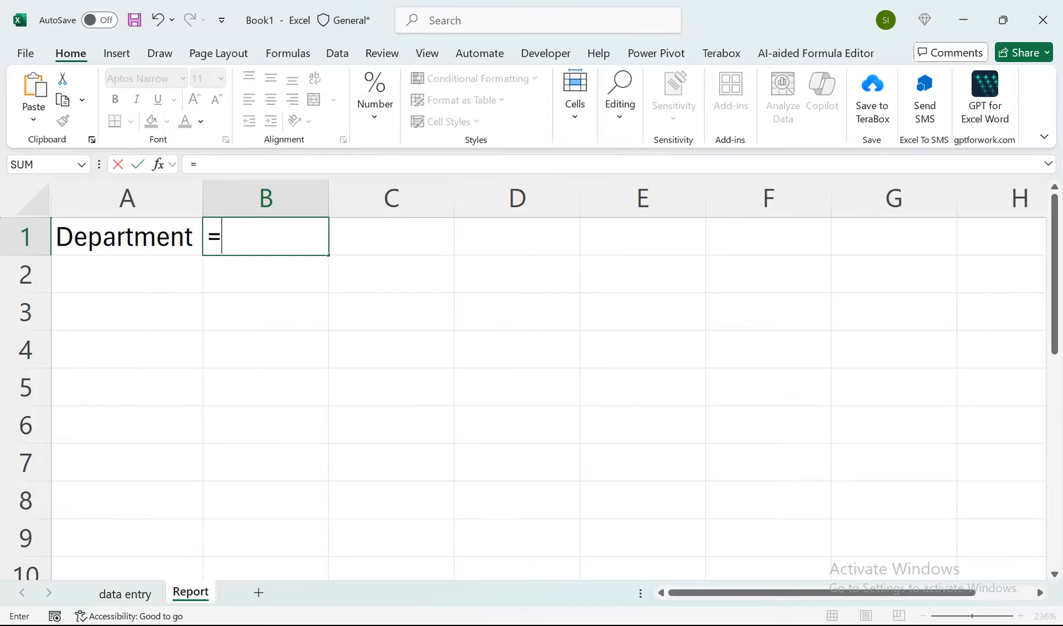
type("\"Total")
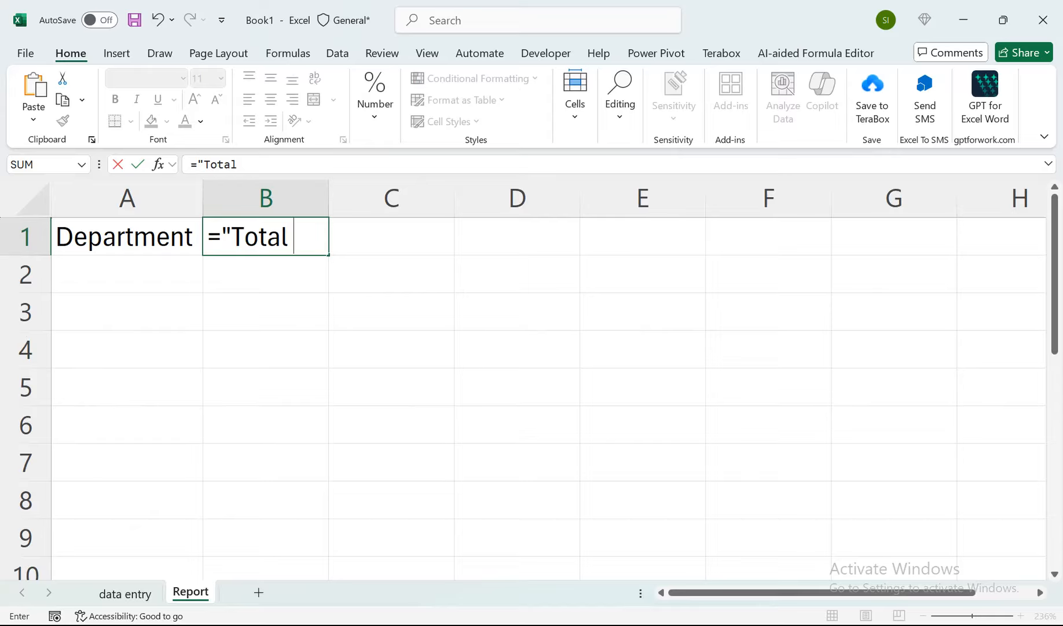
type(" \"%")
key("BackSpace")
type("&")
key("ctrl+Page_Up")
left_click(418, 249)
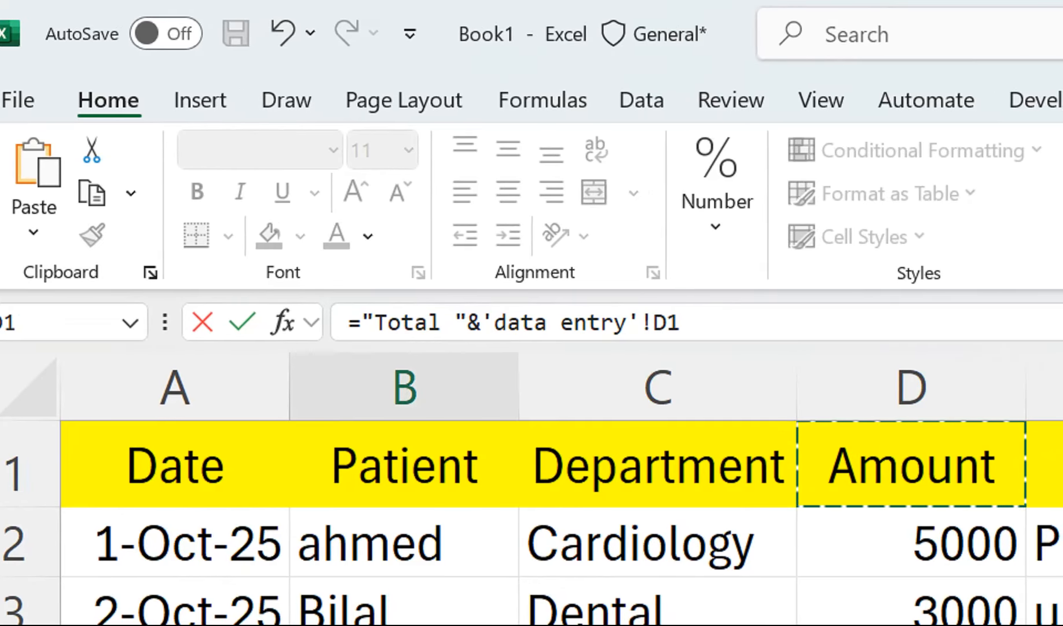
key("Return")
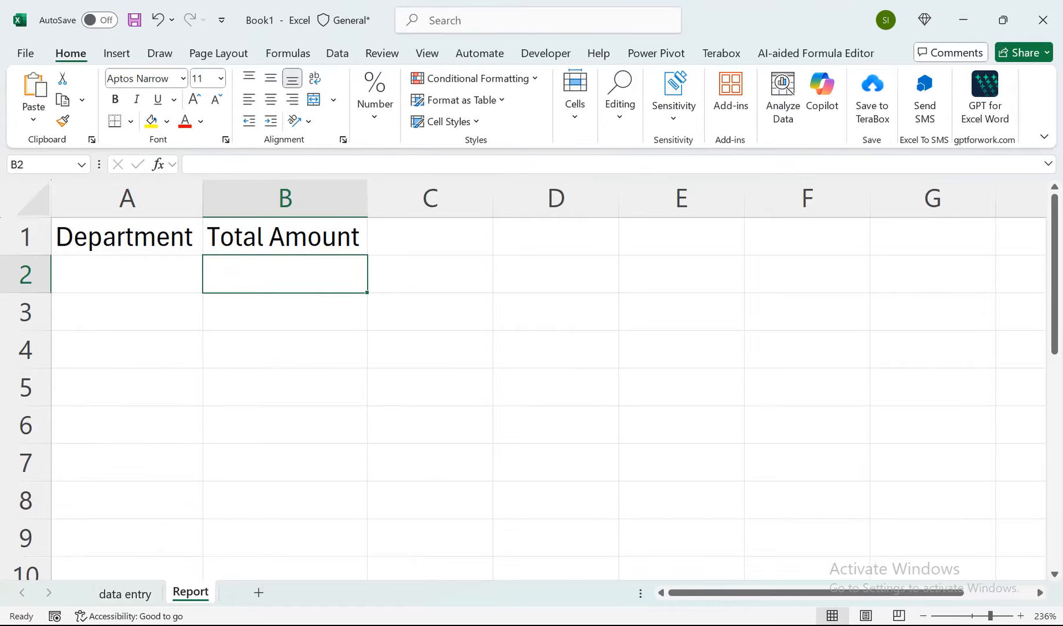
Enter the headings Paid in C1 and Unpaid in D1 of the Report sheet.
left_click(430, 236)
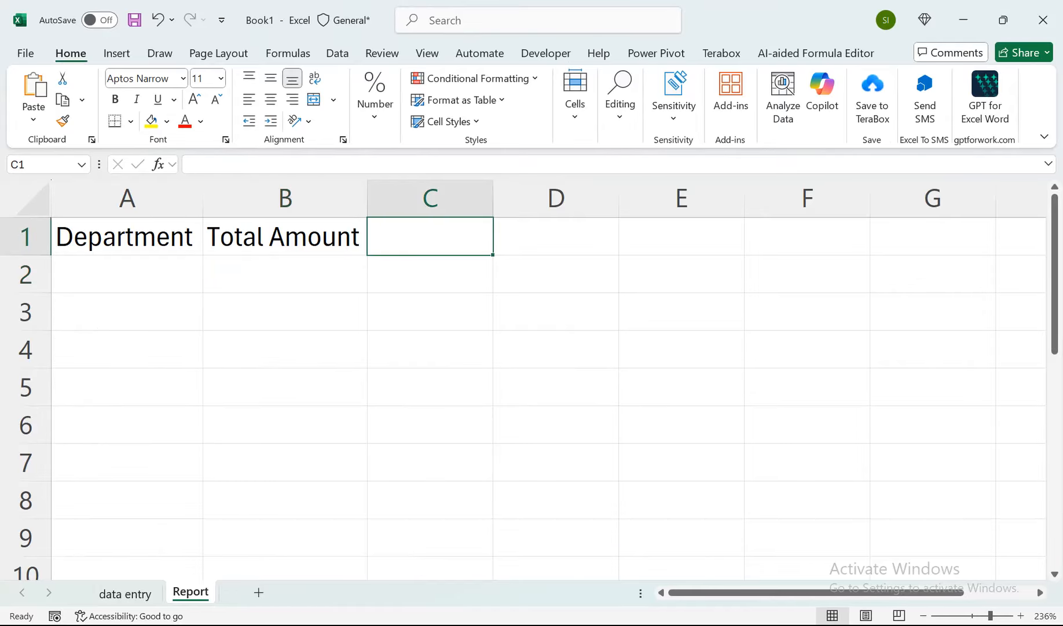
type("Paid")
key("Tab")
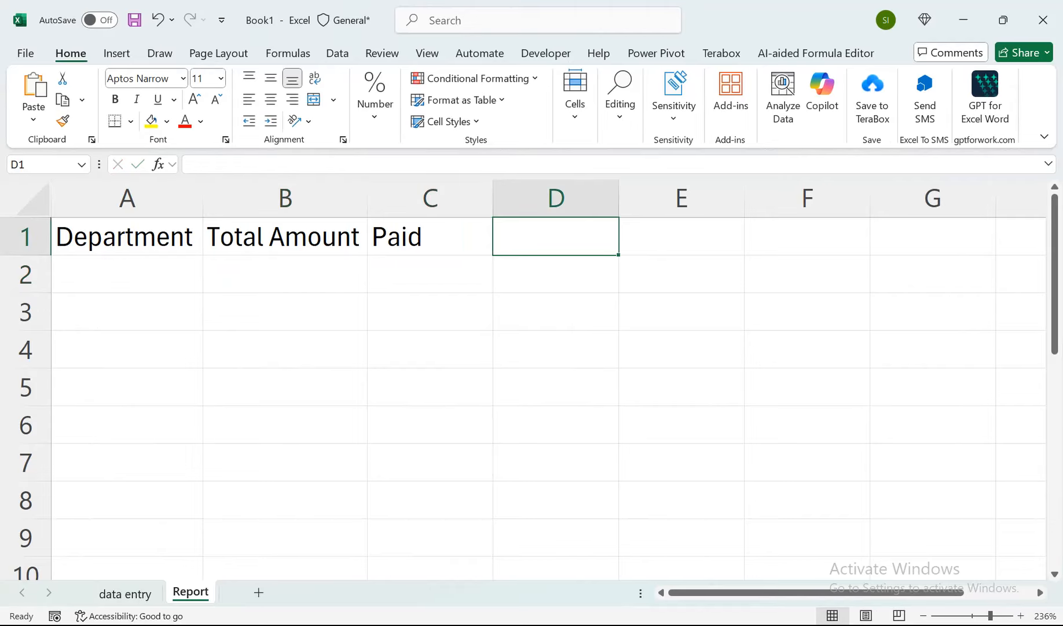
type("Unpaid")
key("Tab")
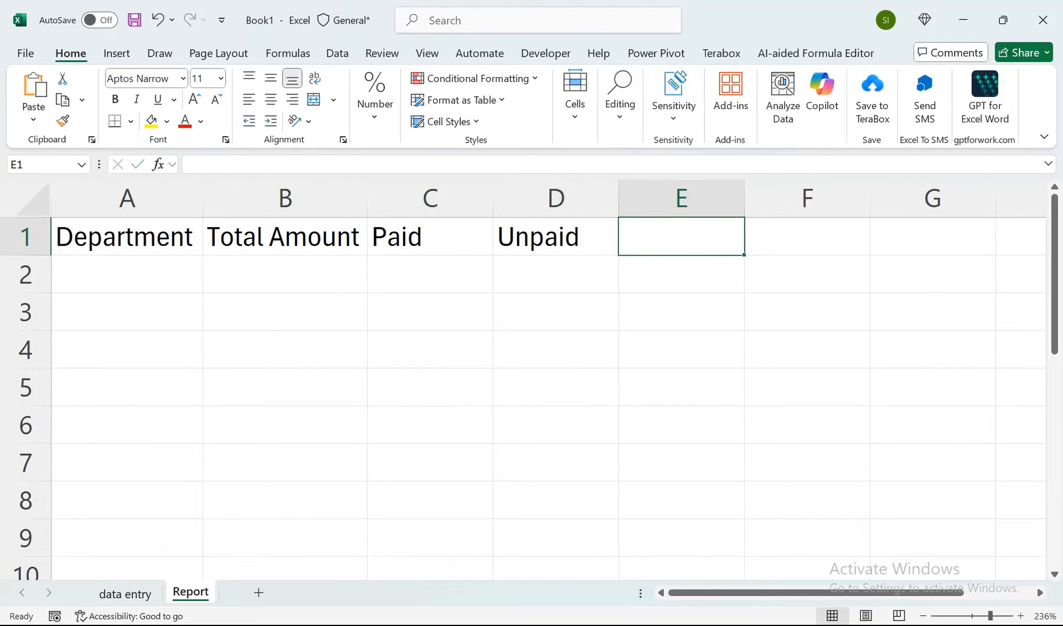
List the unique departments from A2 of the Report sheet with the formula =UNIQUE('data entry'!C2:C1048576).
key("Down")
key("Down")
key("Left")
key("Left")
key("Left")
key("Left")
key("Up")
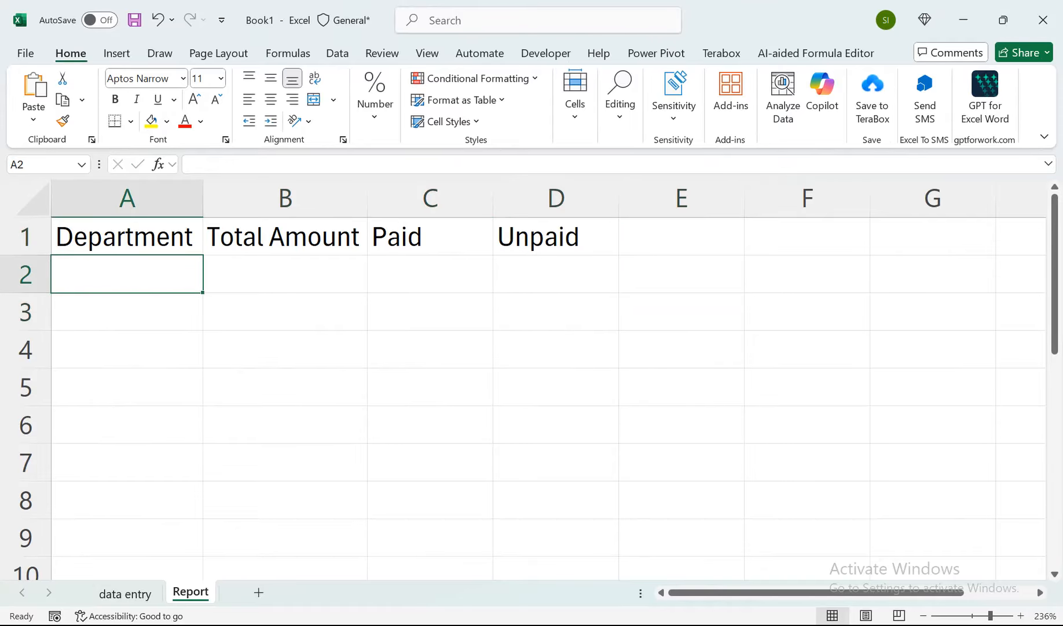
type("=")
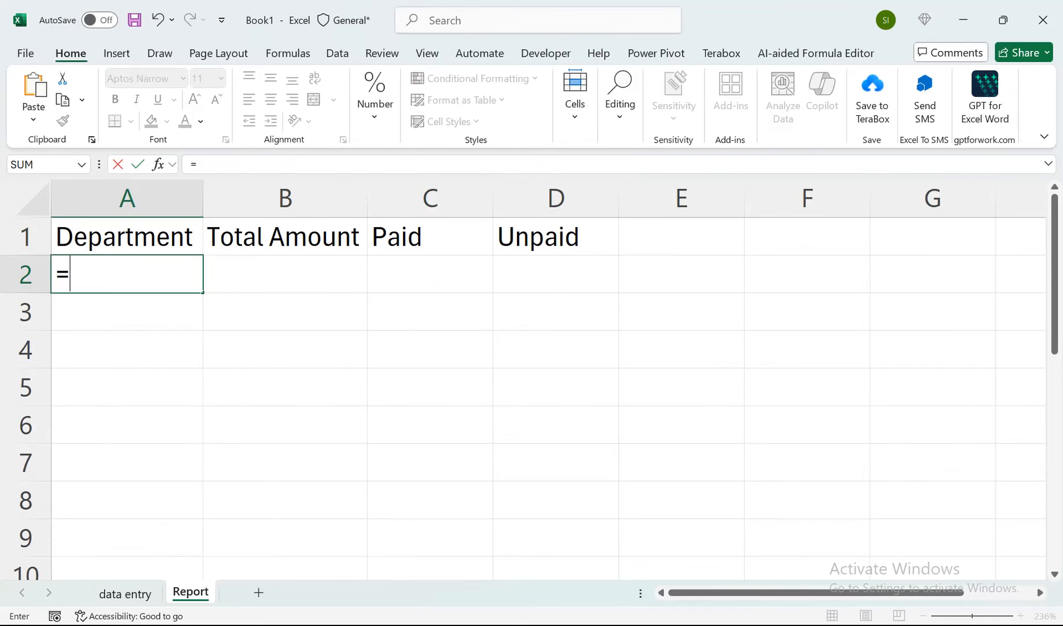
type("un")
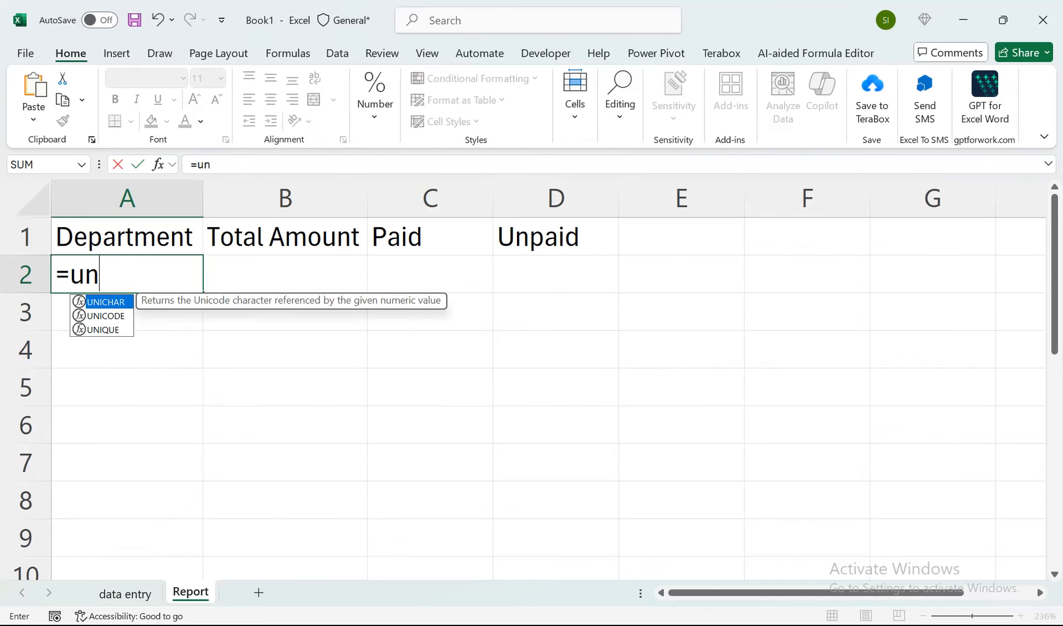
key("Down")
key("Down")
key("Tab")
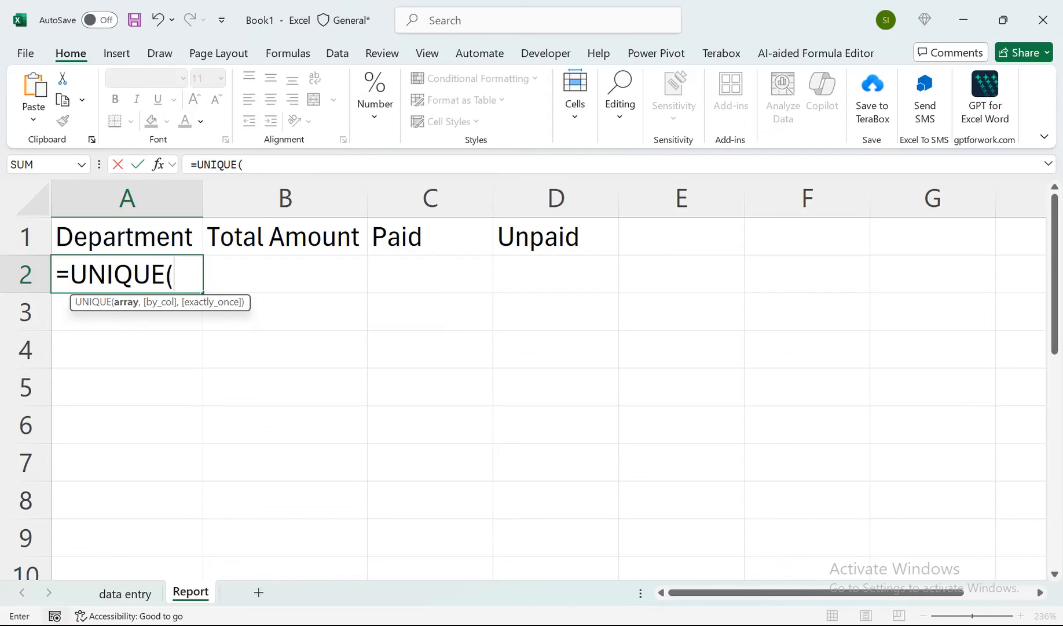
left_click(125, 593)
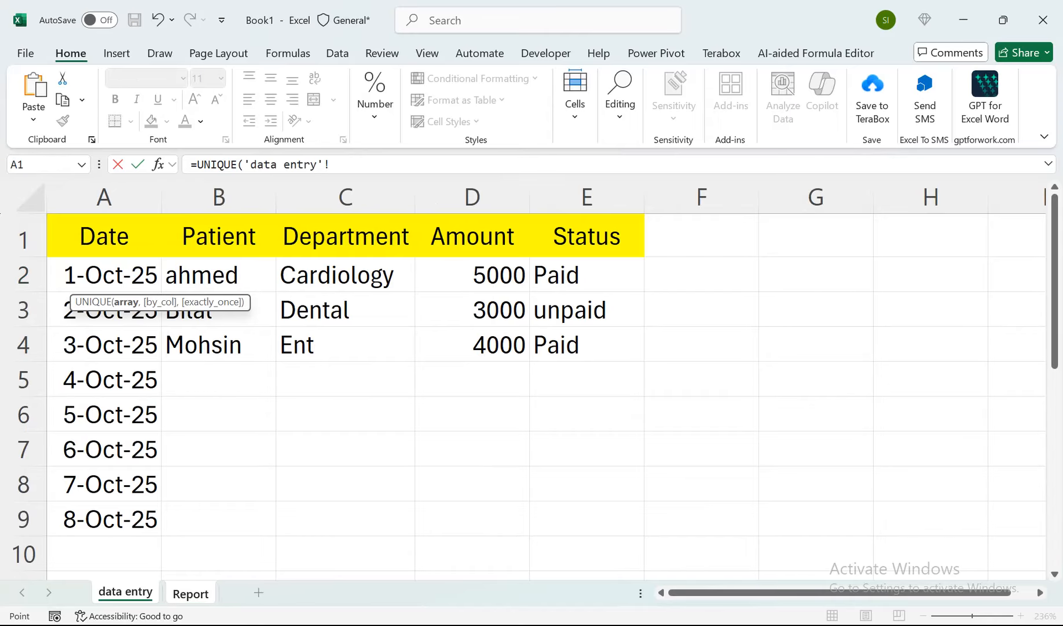
left_click_drag(346, 274, 415, 580)
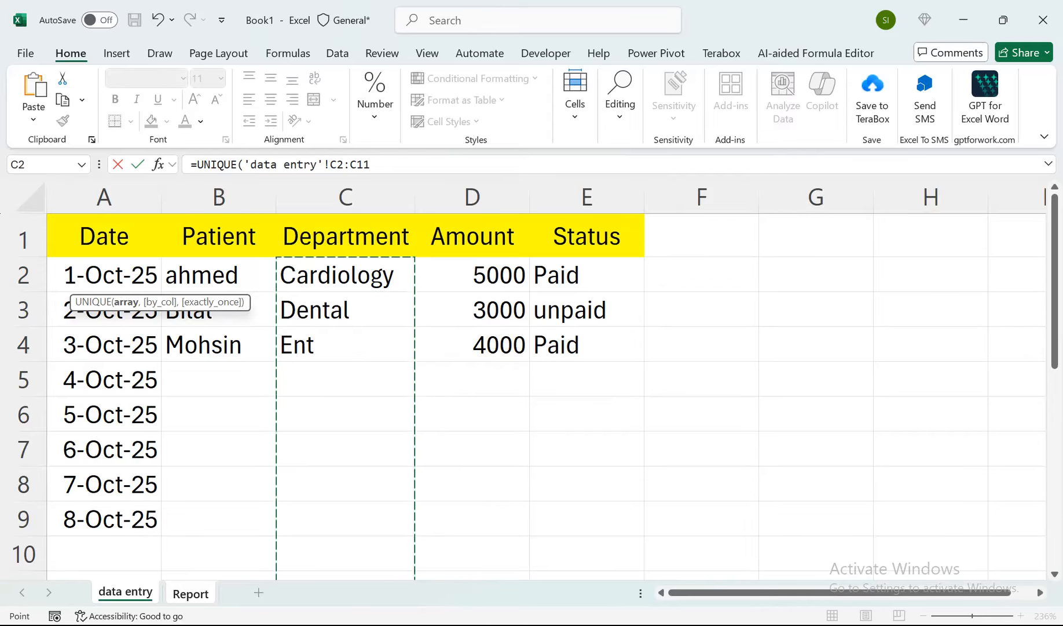
key("ctrl+shift+Down")
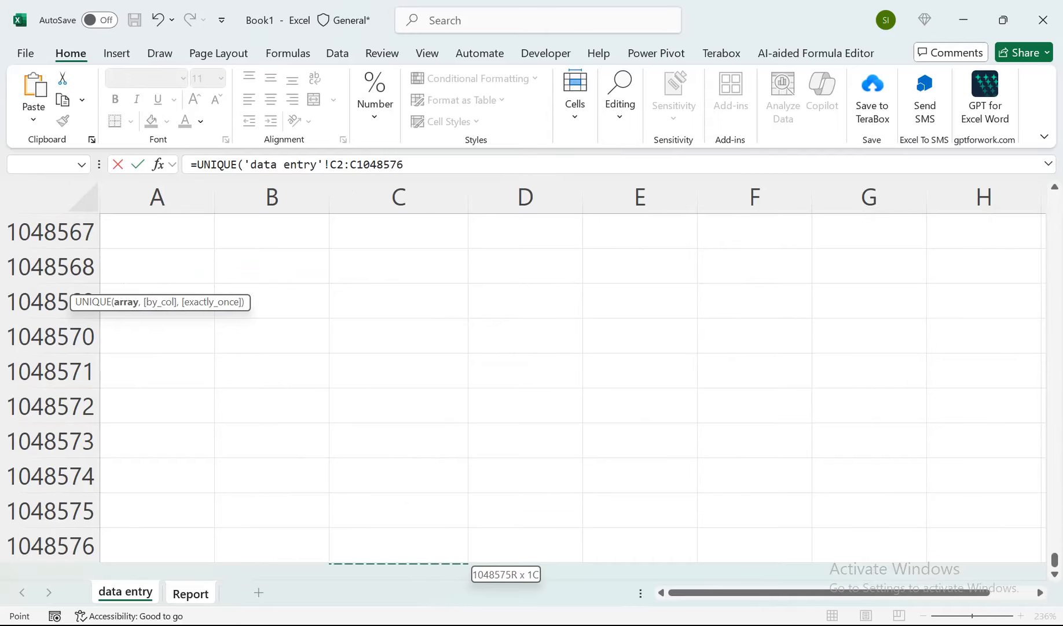
key("Return")
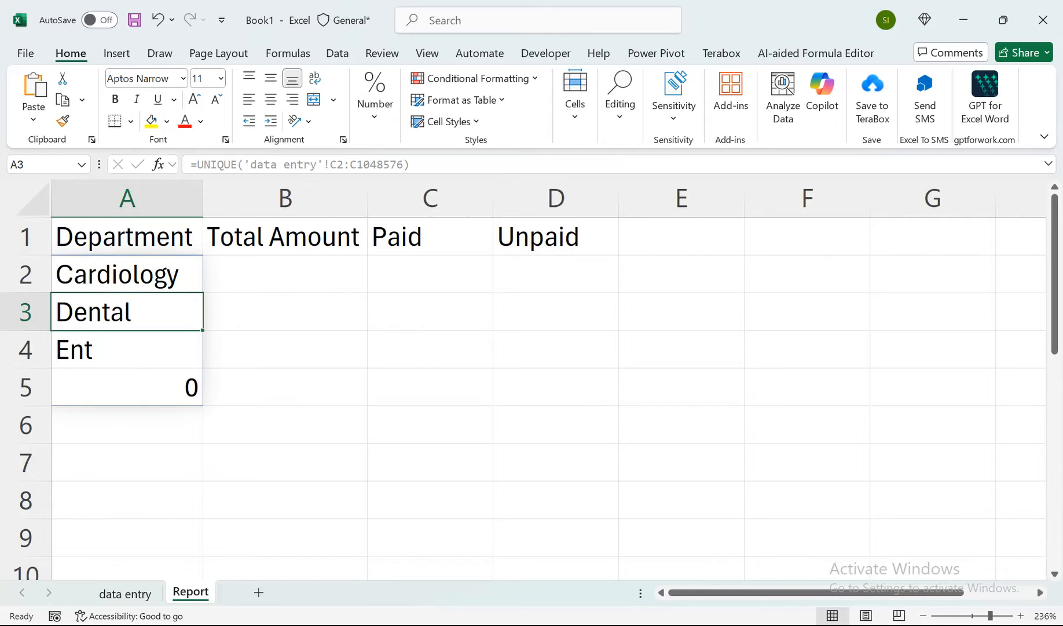
Nest a FILTER function inside UNIQUE in A2 of the Report sheet, using 'data entry'!C2:C1048576 as its array.
key("Up")
key("F2")
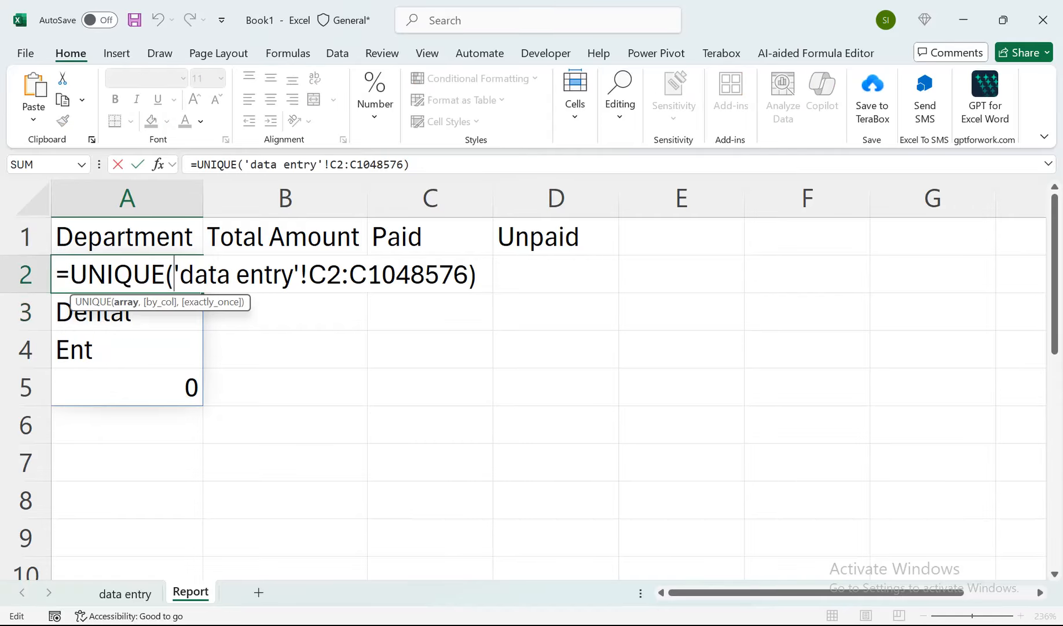
type("flt")
key("BackSpace")
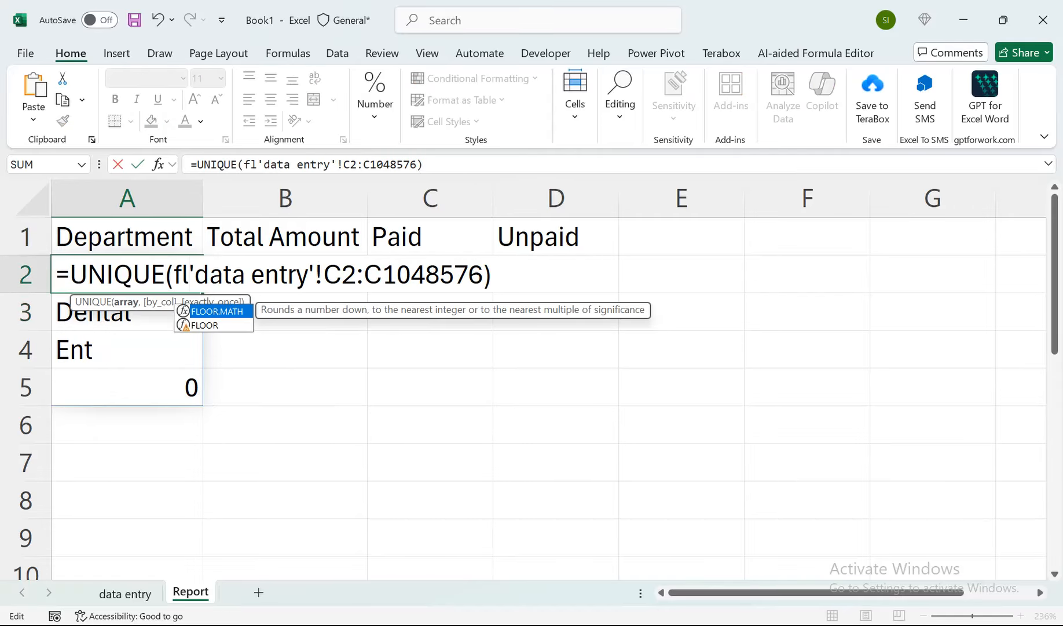
key("BackSpace")
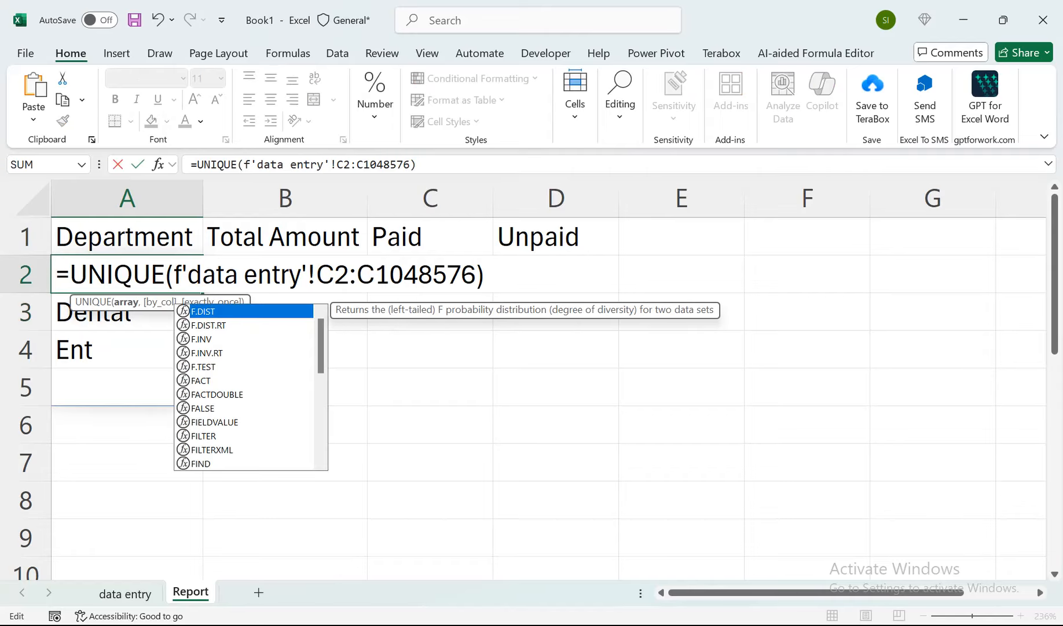
type("il")
key("Tab")
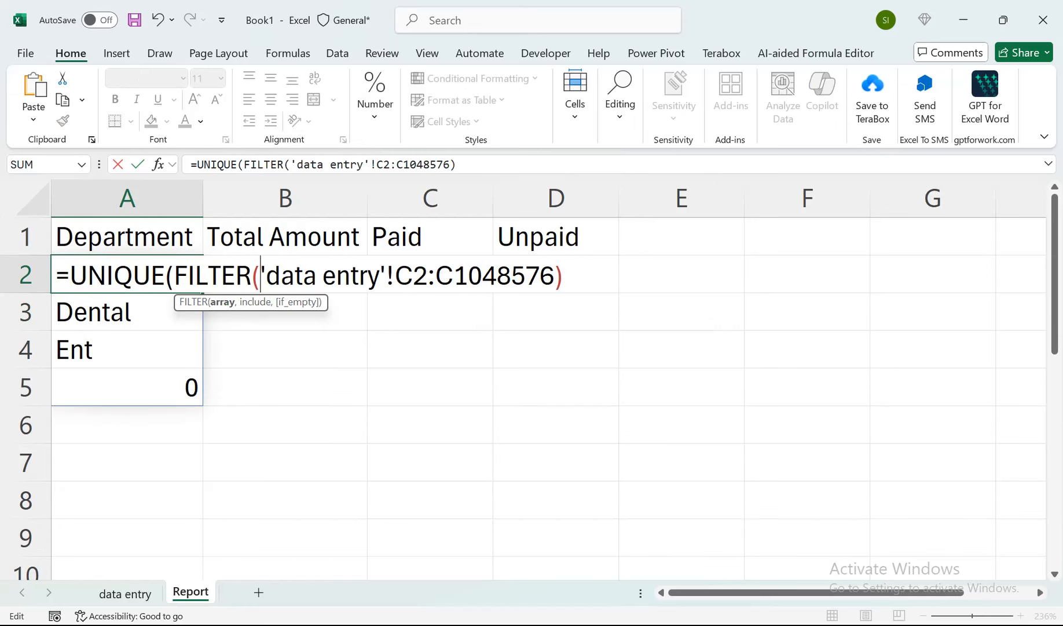
key("End")
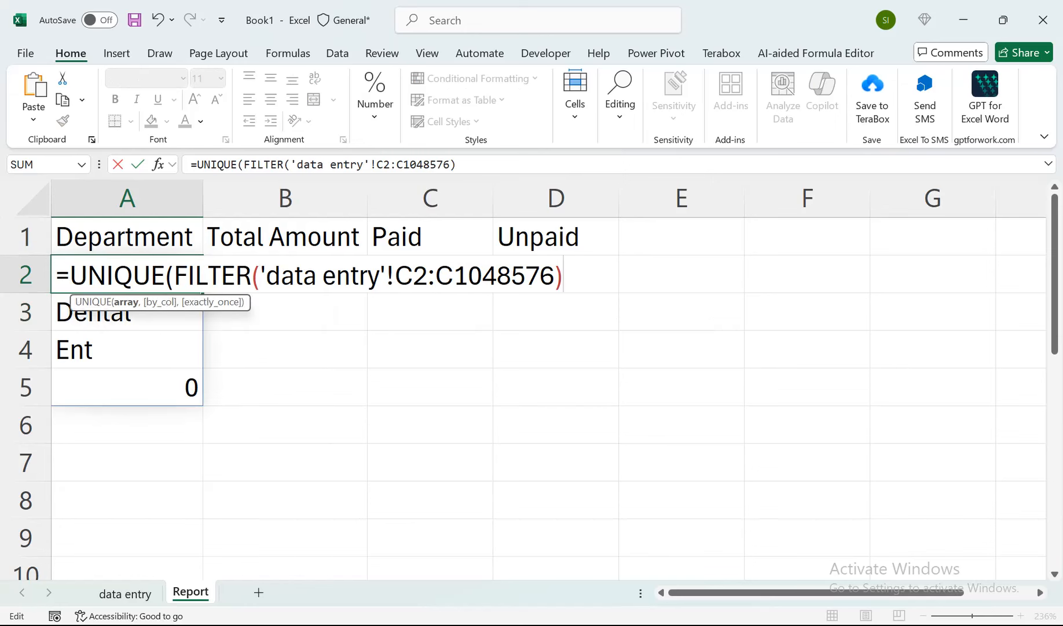
key("BackSpace")
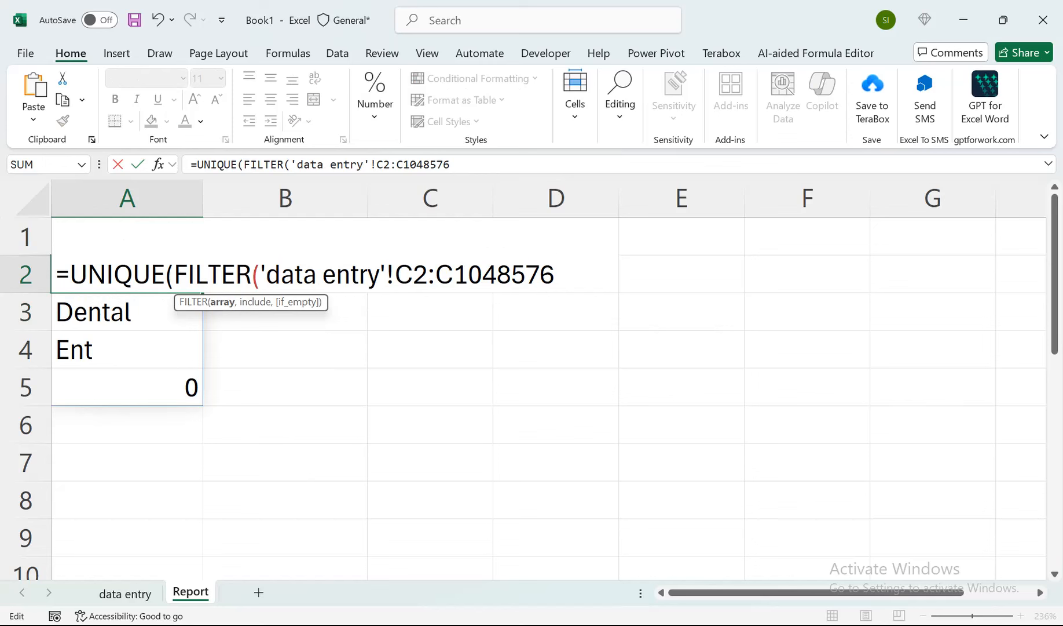
type(",")
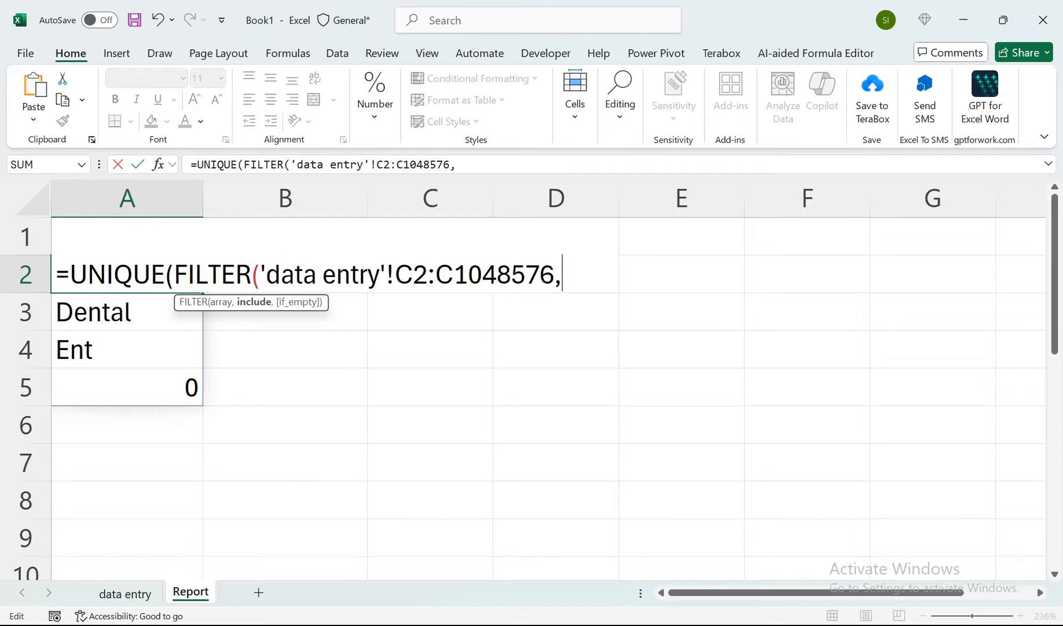
type("(")
Add the condition ('data entry'!C2:C1048576<>"") as the include argument of the FILTER function in A2.
left_click_drag(554, 275, 260, 275)
key("ctrl+c")
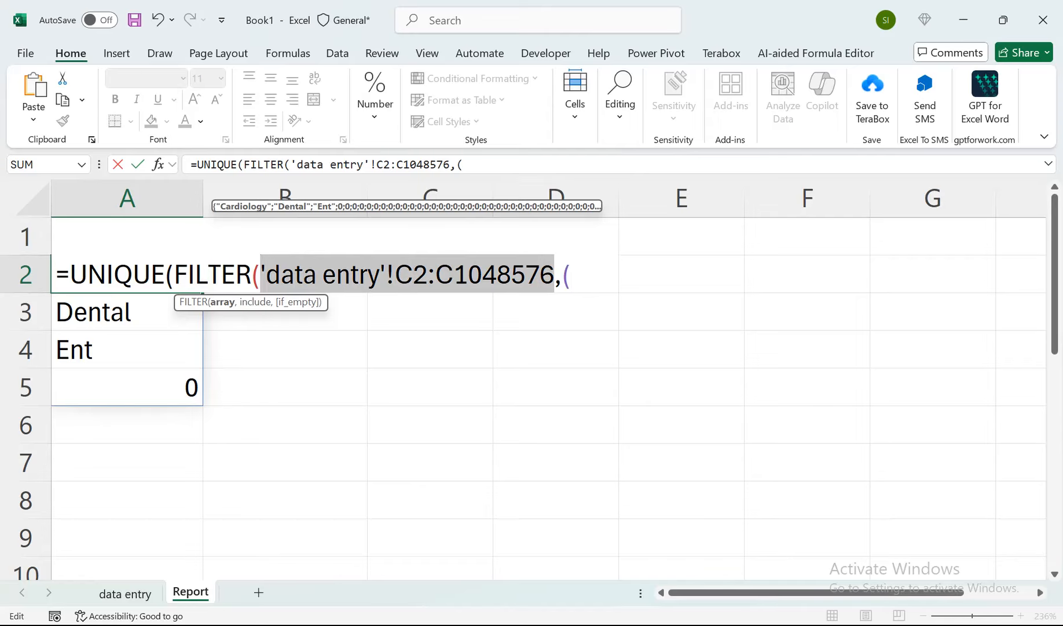
key("End")
key("ctrl+v")
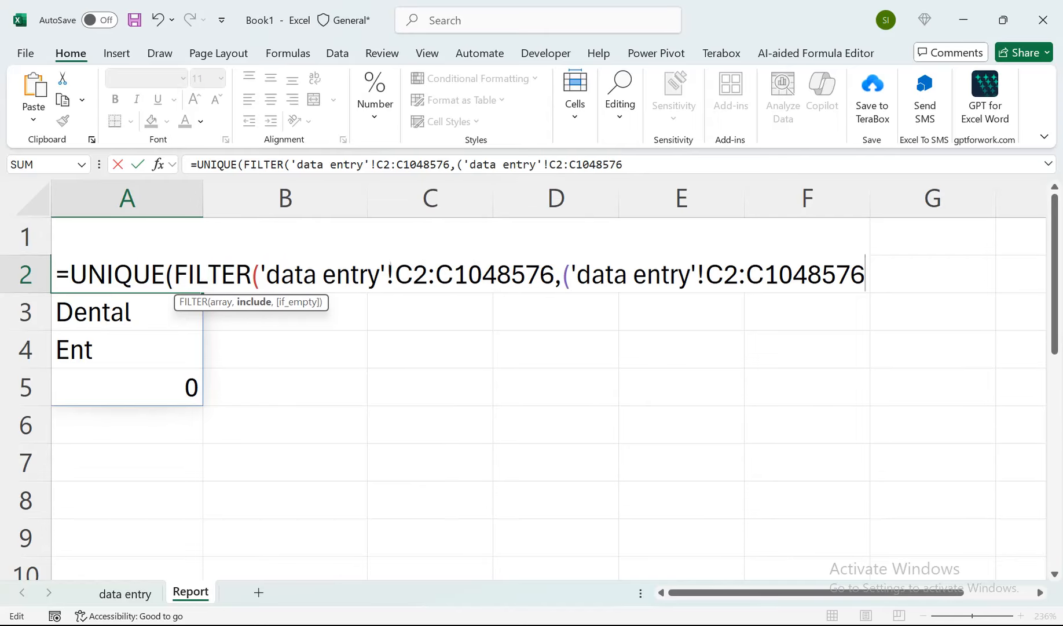
type("<>\"\")")
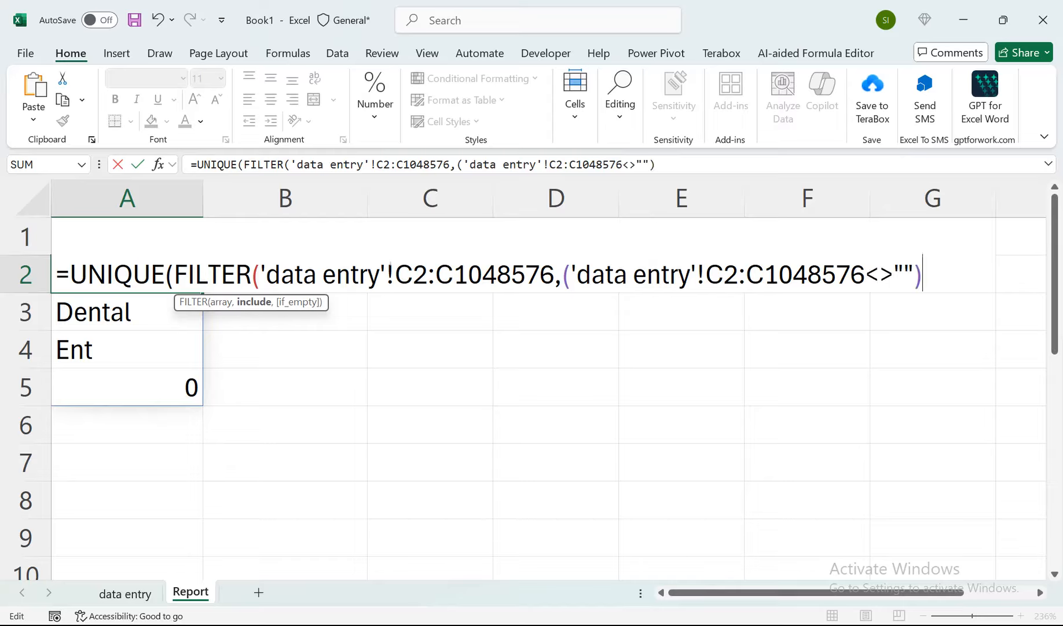
type("*(")
Multiply the FILTER condition in A2 by ('data entry'!C2:C1048576<>0), and complete the formula.
key("ctrl+v")
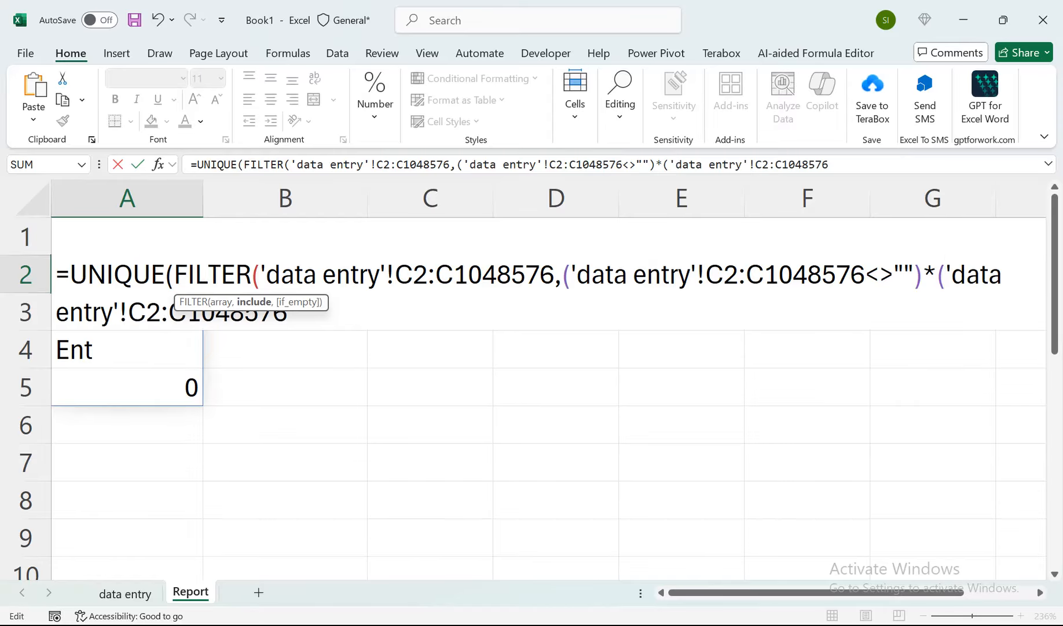
type("<>0")
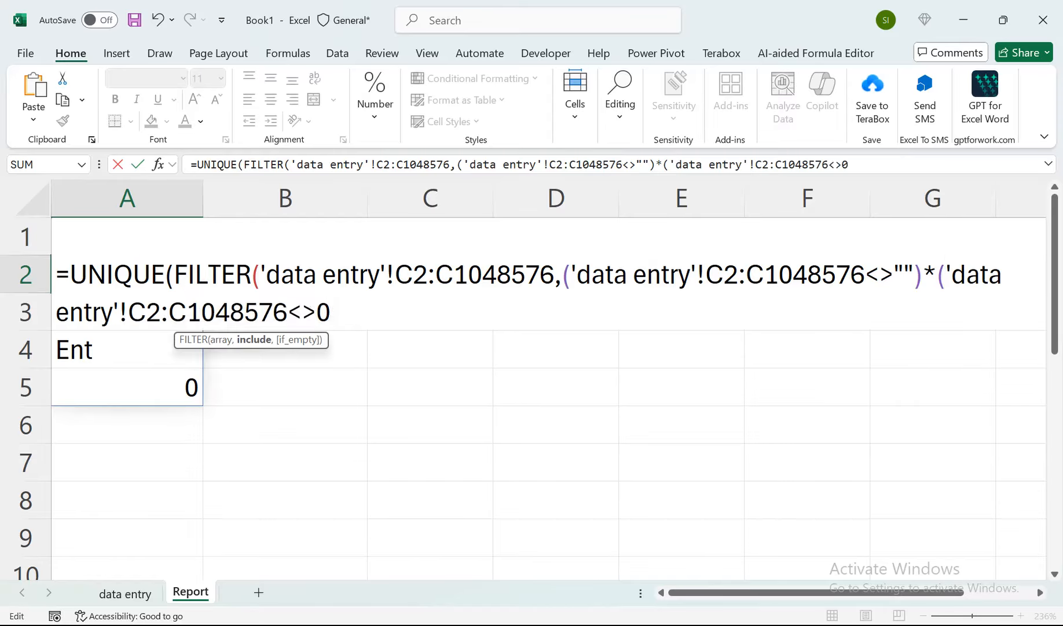
type(")")
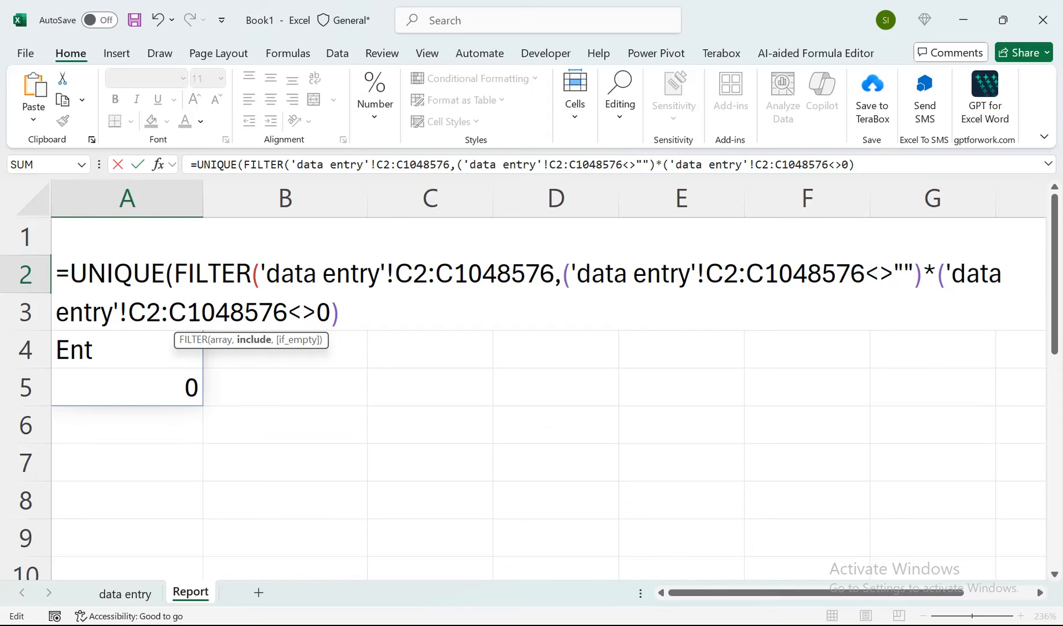
type("))")
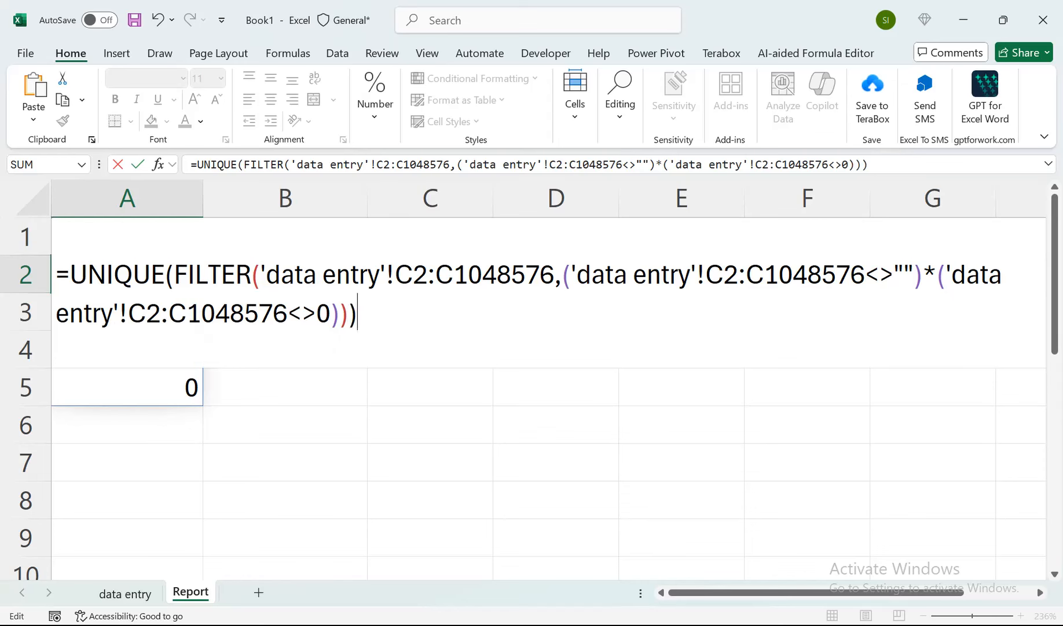
key("Return")
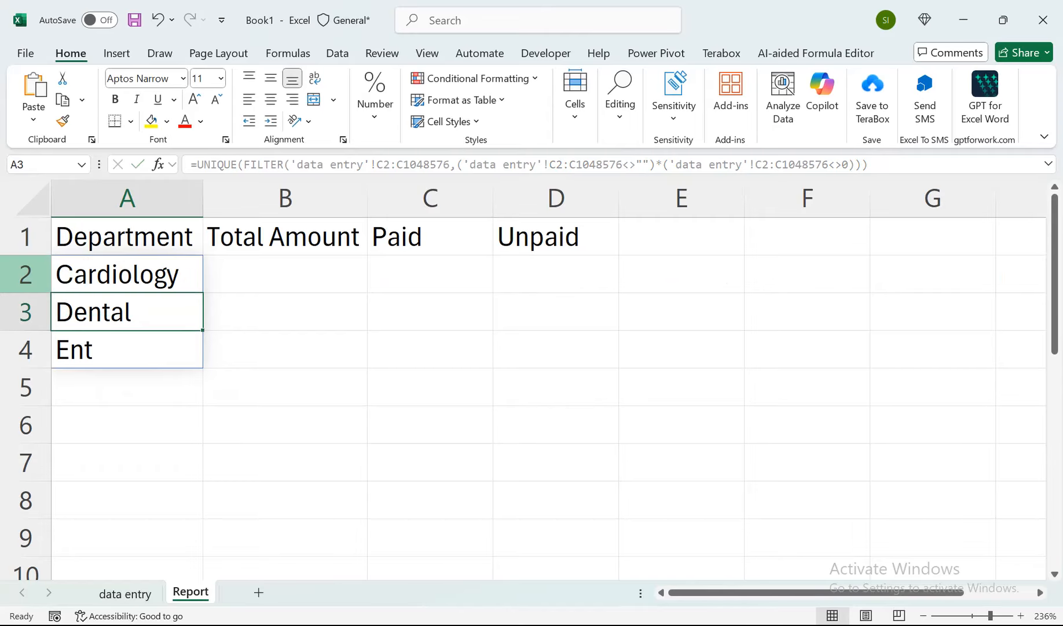
key("Up")
key("shift+Down")
key("shift+Down")
key("shift+Down")
key("shift+Down")
key("shift+Down")
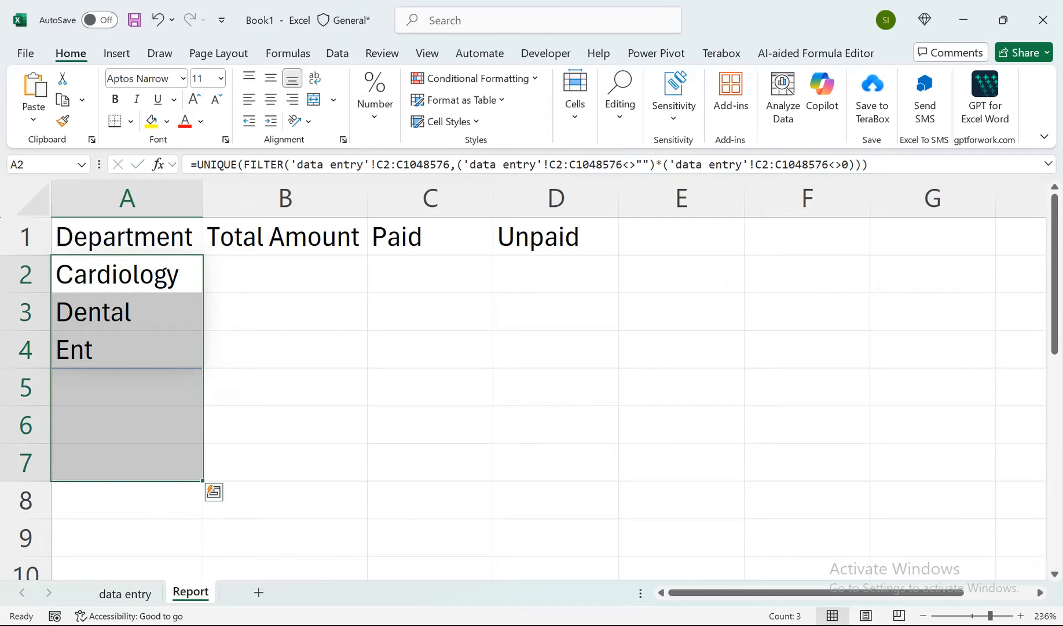
left_click(127, 569)
Enter the patient's name in B5 of the data entry sheet, in the 4-Oct-25 record.
left_click(125, 593)
left_click(399, 337)
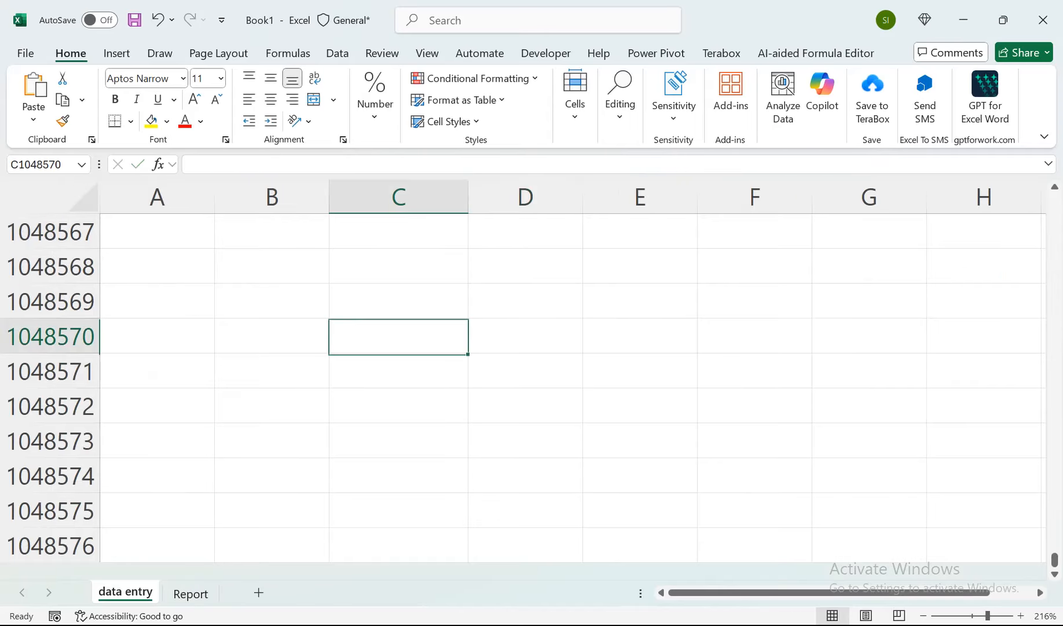
key("ctrl+Up")
key("ctrl+Up")
key("Down")
key("Down")
key("Down")
key("Down")
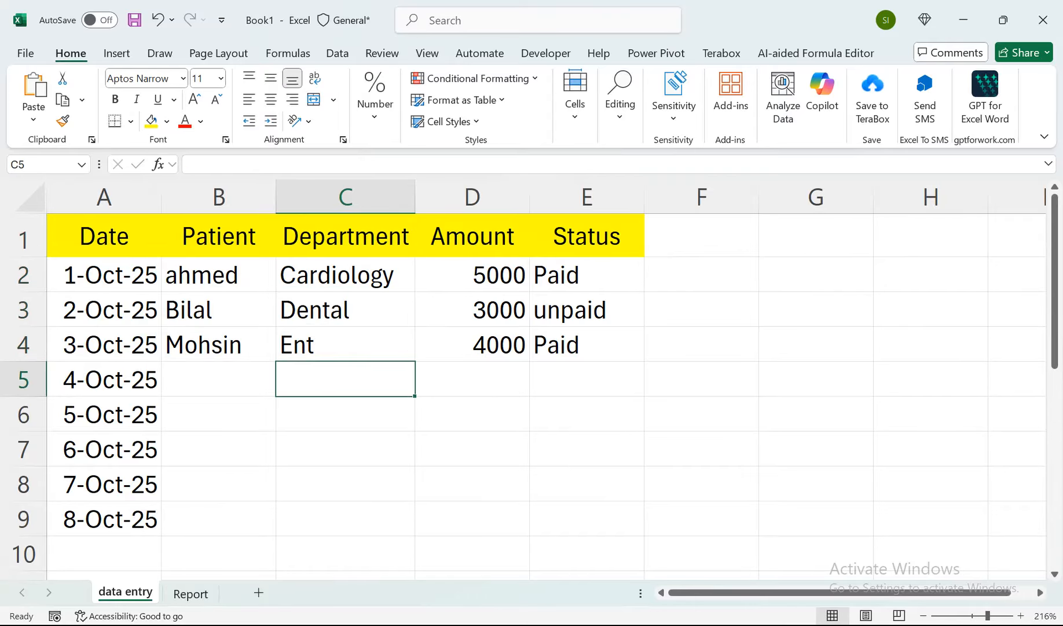
key("Left")
type("Aleem")
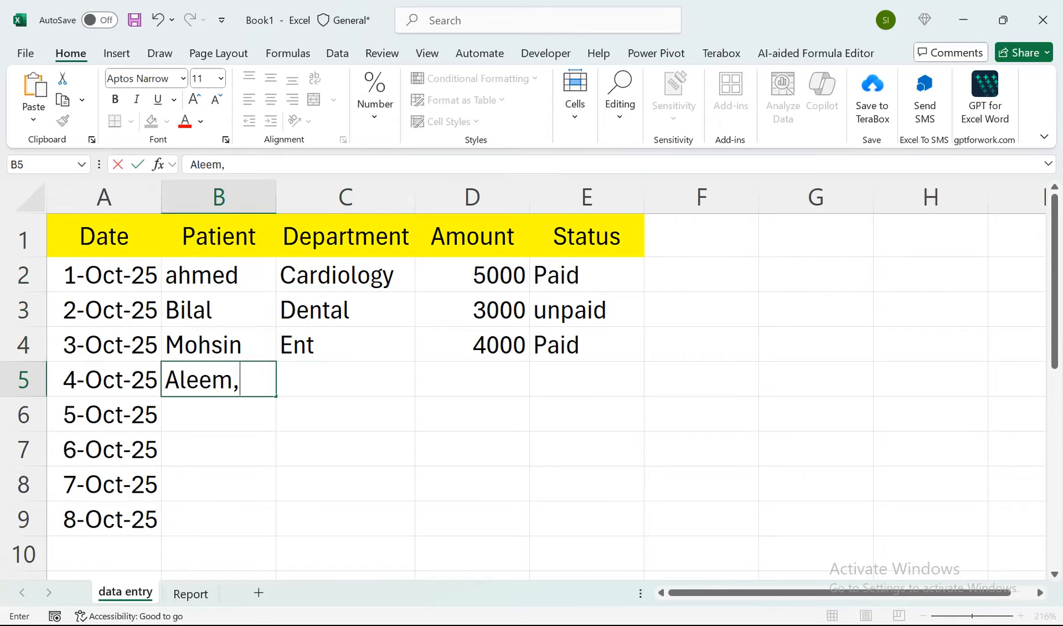
key("Tab")
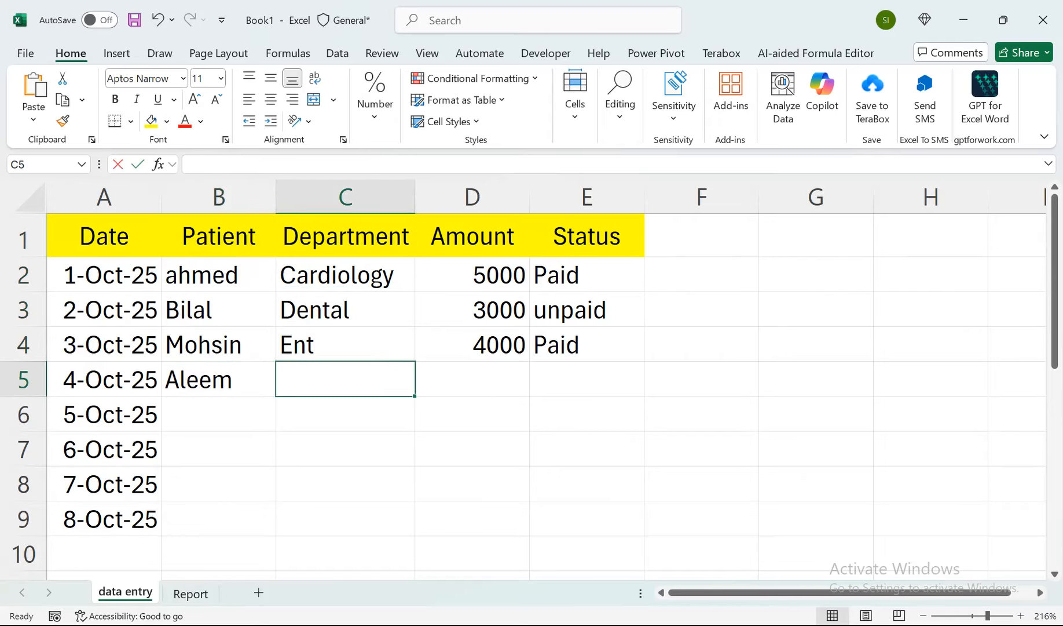
Enter the department Surgical in C5 and the amount 3000 in D5 of the data entry sheet.
type("Surgical")
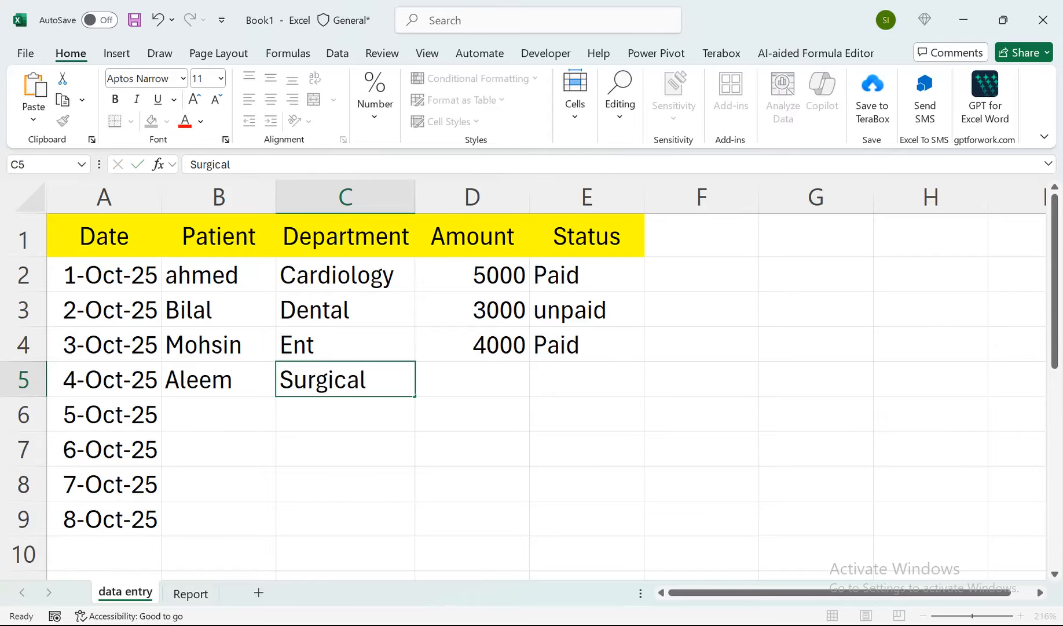
key("Tab")
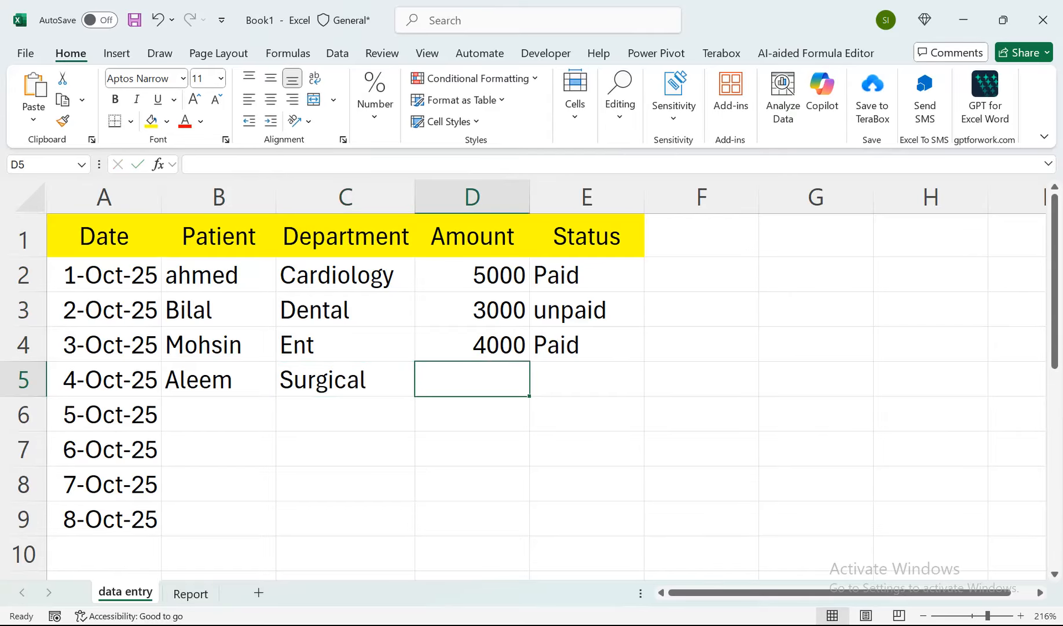
type("3000")
key("Return")
Fill the status Paid down from E4 to E5, and return to A1 of the data entry sheet.
key("Right")
key("Up")
key("Right")
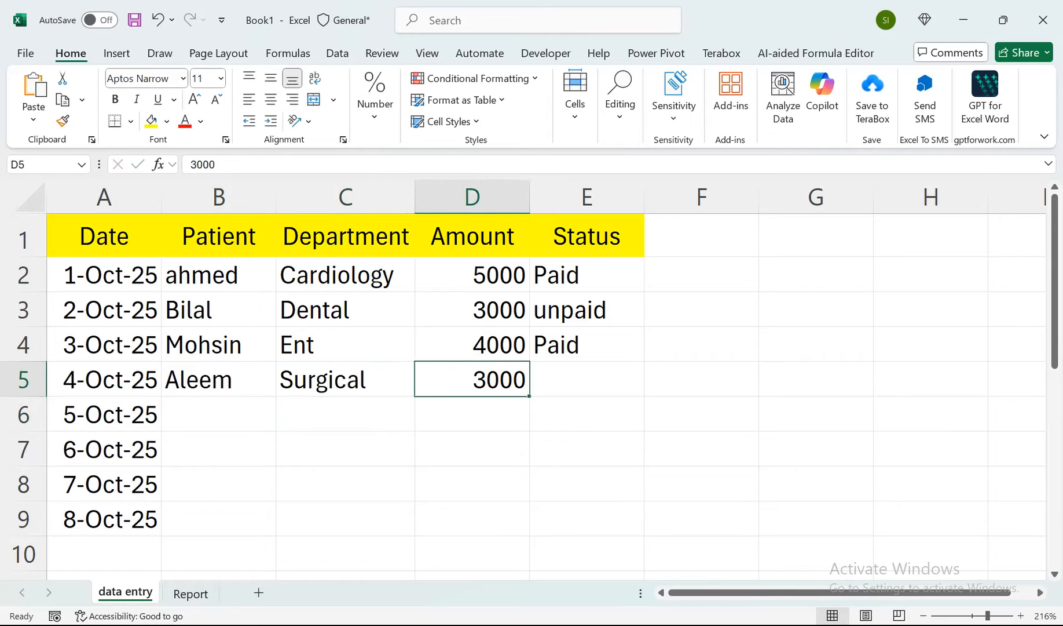
key("Right")
key("Up")
key("Down")
key("Up")
key("shift+Down")
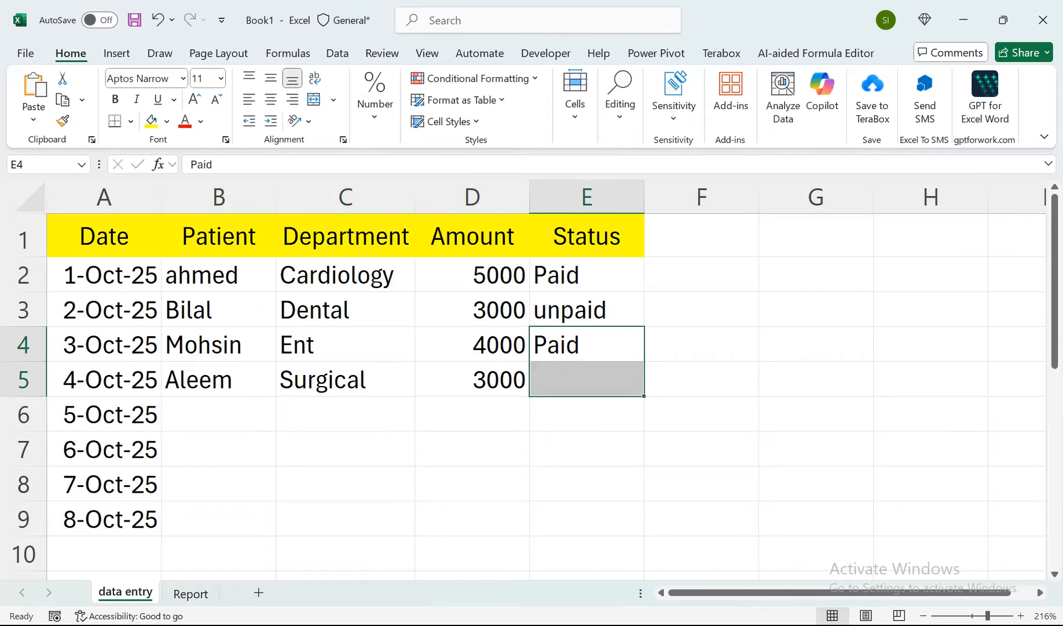
key("ctrl+d")
key("ctrl+Left")
key("ctrl+Up")
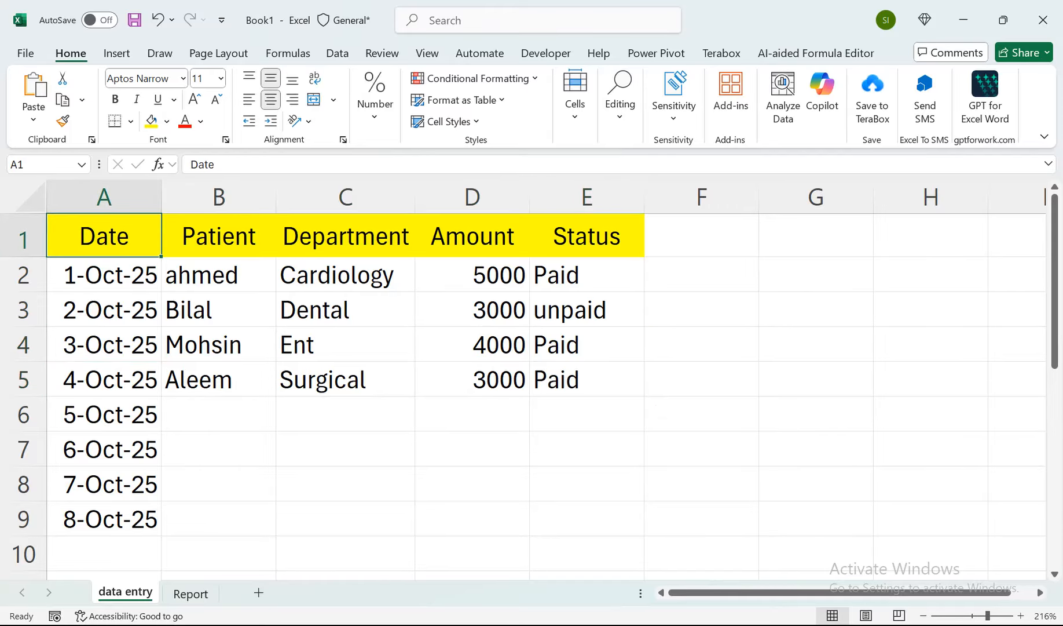
Format the headings in A1:D1 of the Report sheet with a yellow fill, centred alignment and bold text.
key("ctrl+Page_Down")
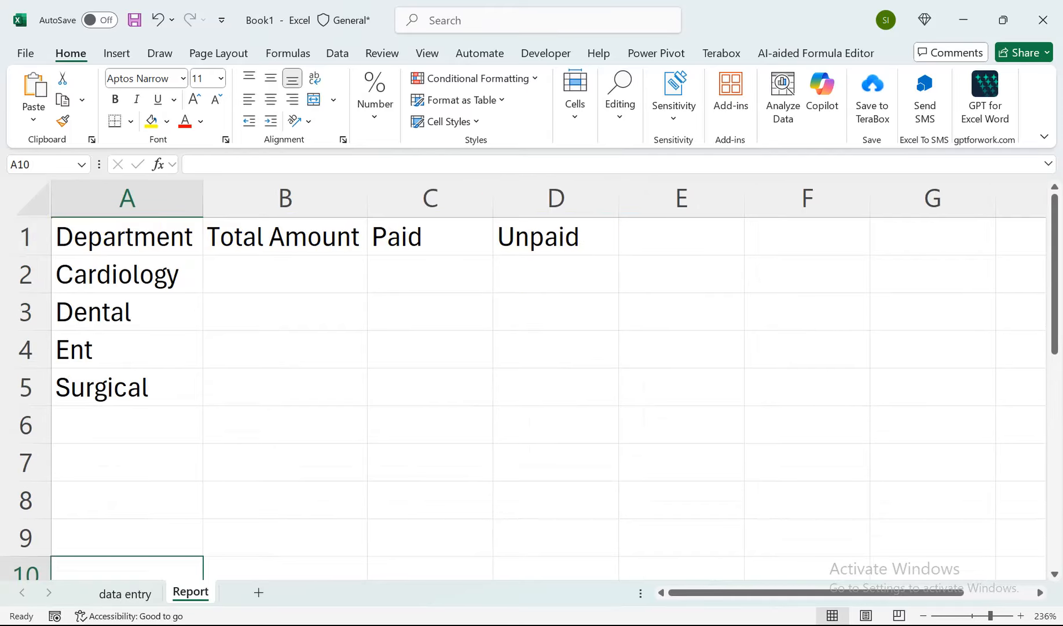
key("ctrl+Up")
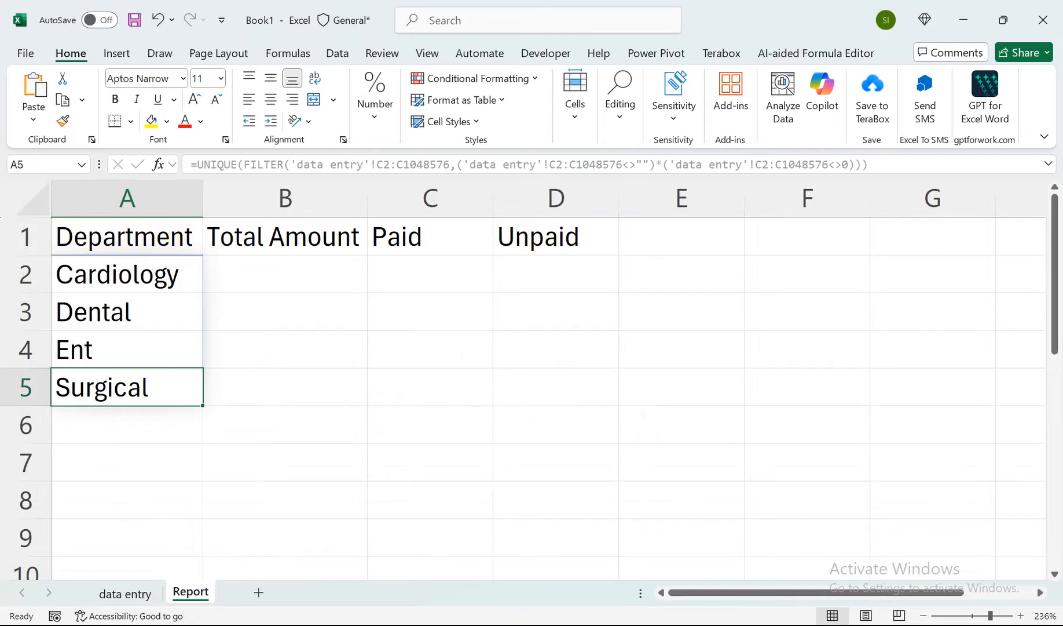
left_click_drag(127, 237, 579, 244)
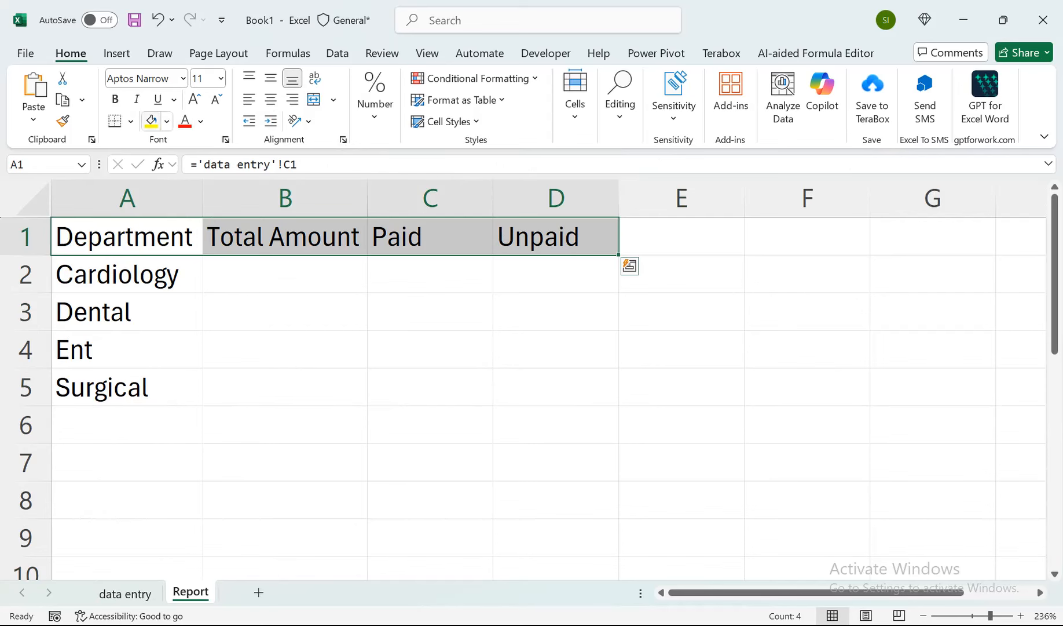
left_click(151, 121)
left_click(271, 99)
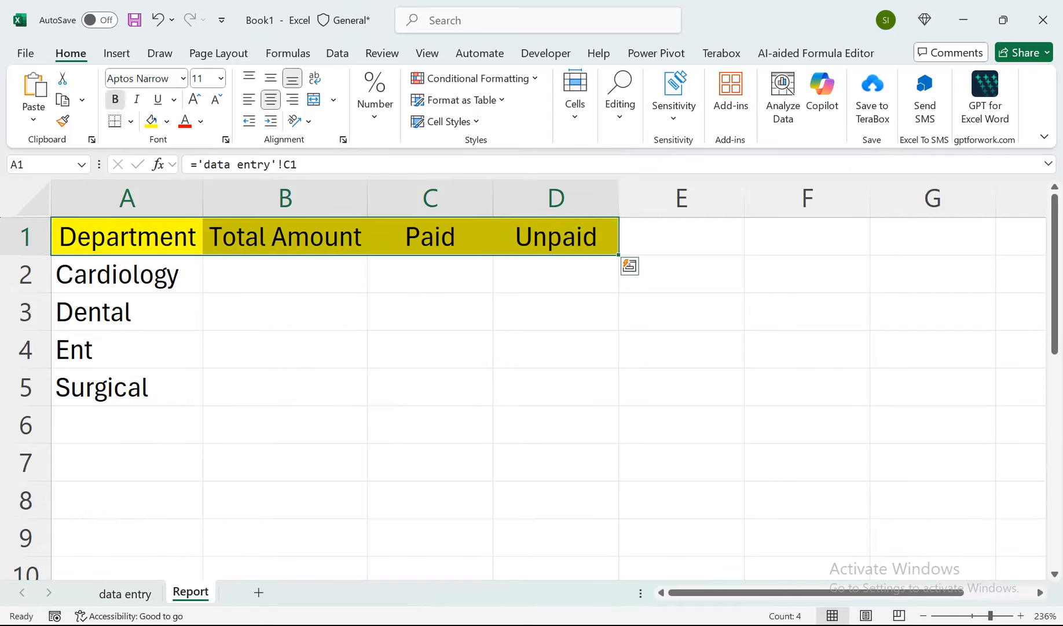
left_click(115, 99)
Increase the height of row 1 on the Report sheet, and centre the headings in A1:D1 vertically and horizontally.
left_click(25, 236)
left_click_drag(26, 255, 25, 273)
left_click(286, 293)
left_click_drag(556, 249, 325, 249)
left_click_drag(243, 249, 127, 250)
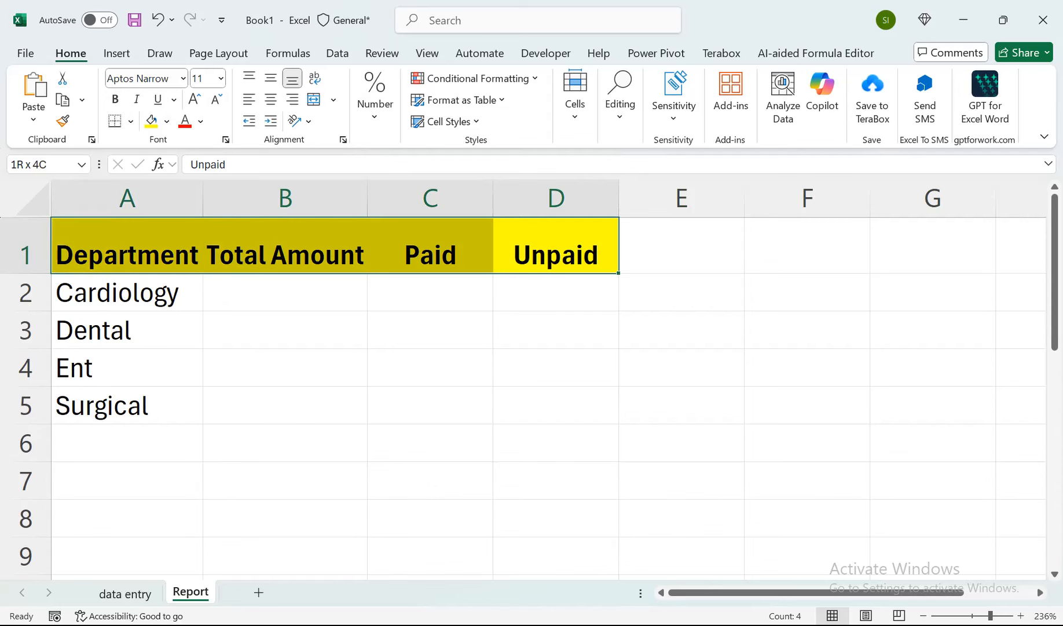
left_click(271, 77)
left_click(270, 100)
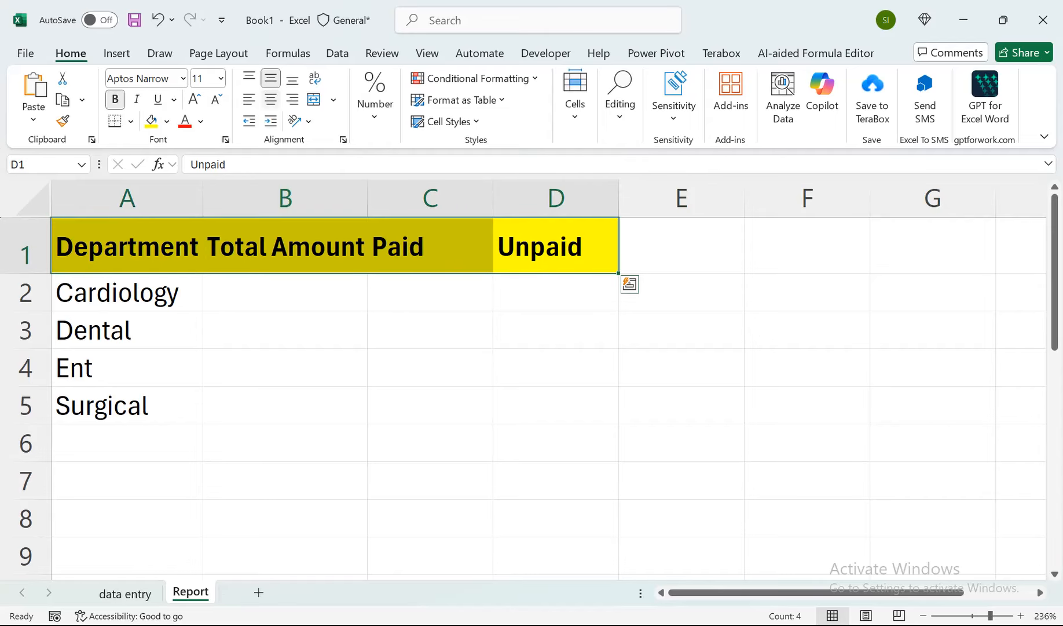
left_click(286, 293)
left_click_drag(556, 249, 127, 249)
left_click(271, 99)
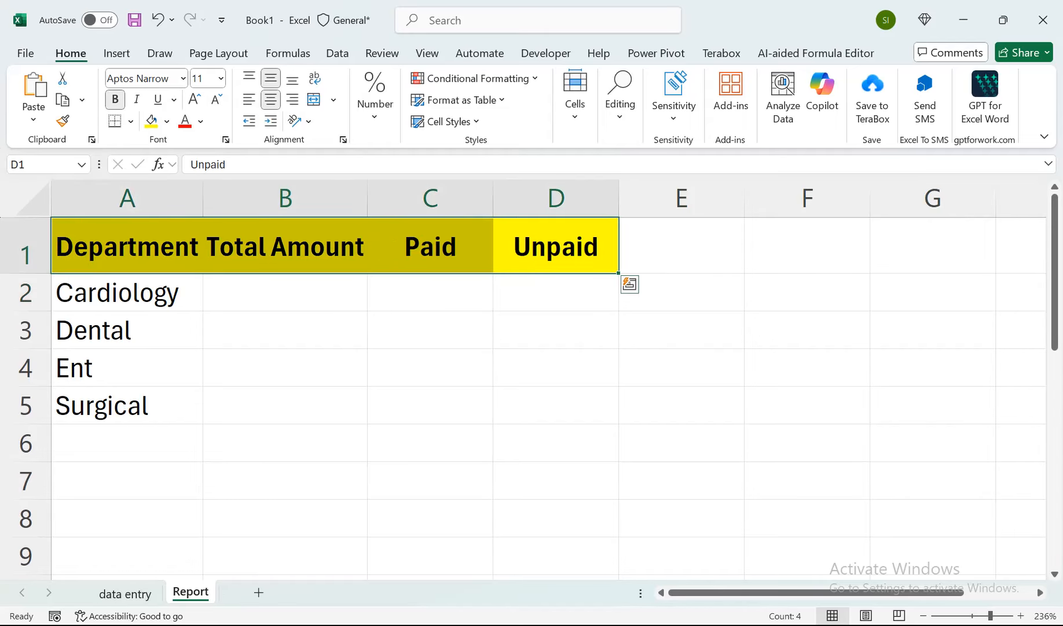
Start a SUMIF formula in B2 of the Report sheet, using column C of data entry as range and Report cell A2 as criteria.
left_click(285, 294)
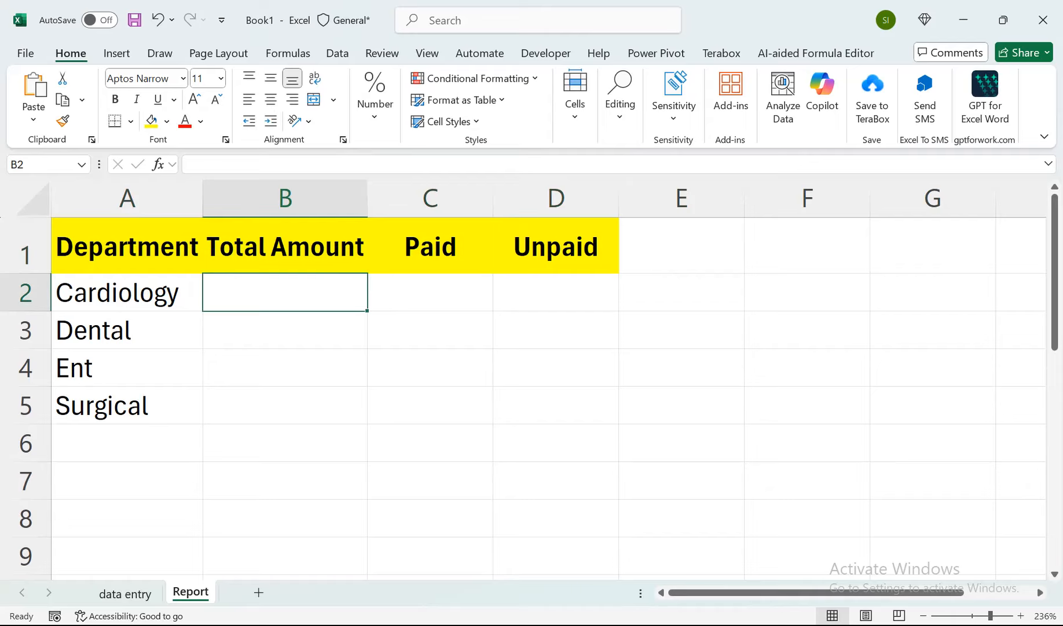
type("=sumif")
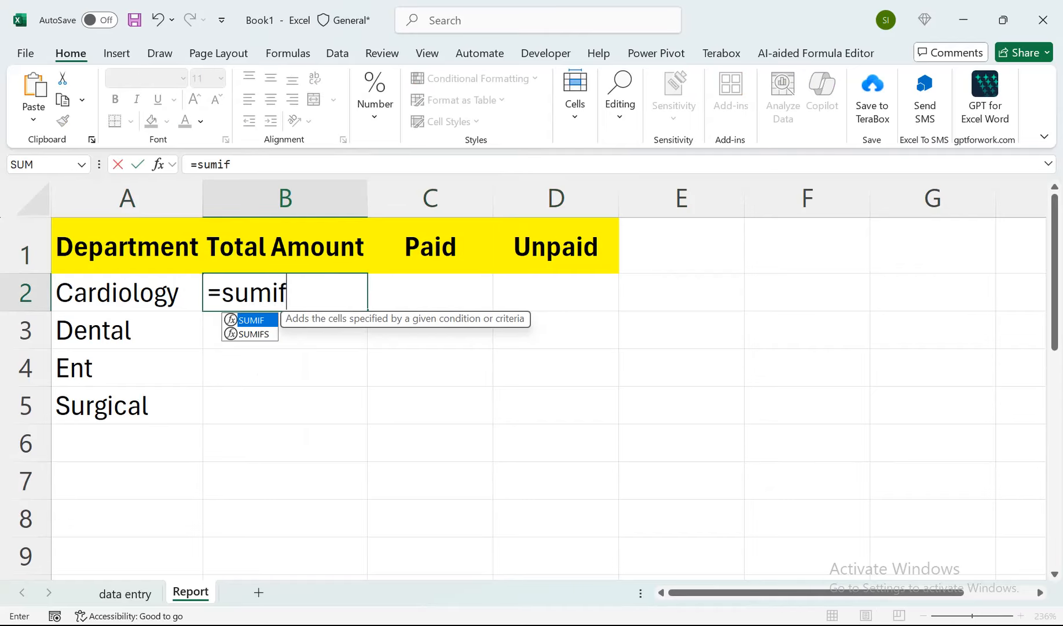
key("Tab")
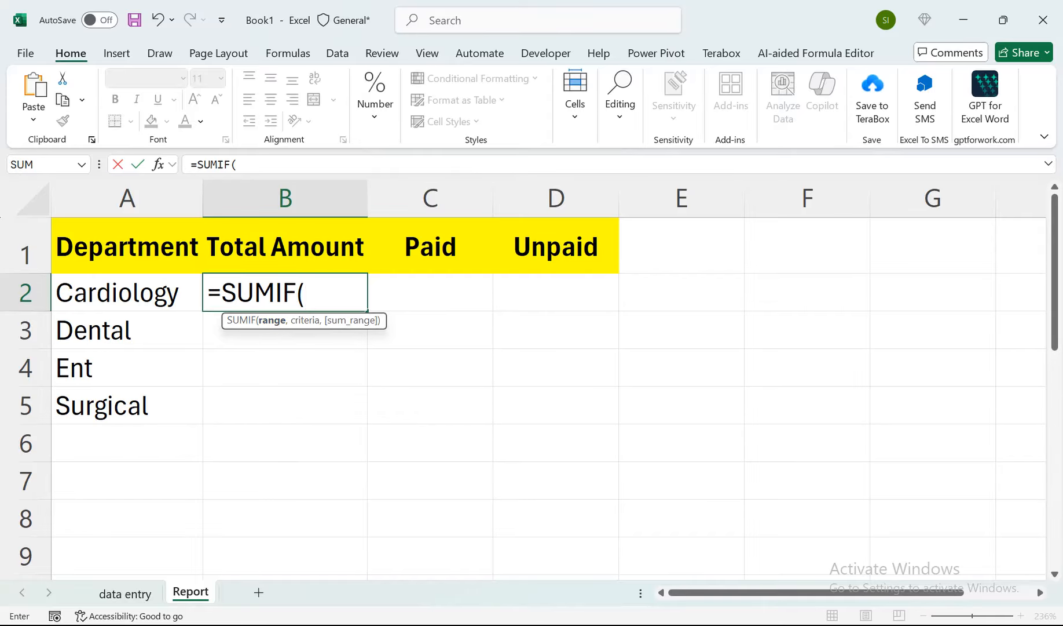
left_click(125, 592)
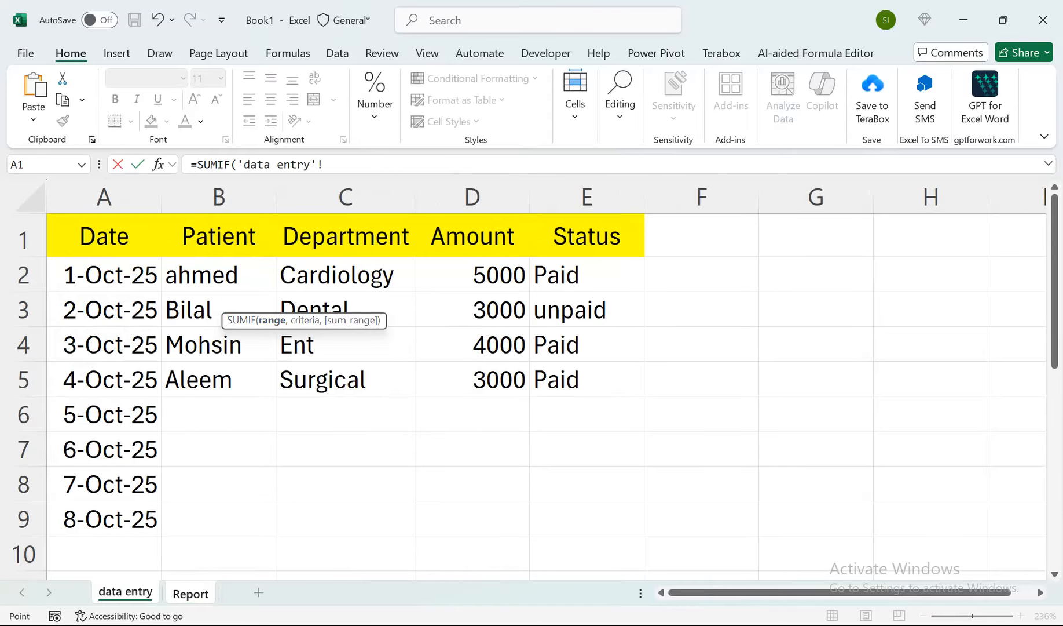
left_click(345, 198)
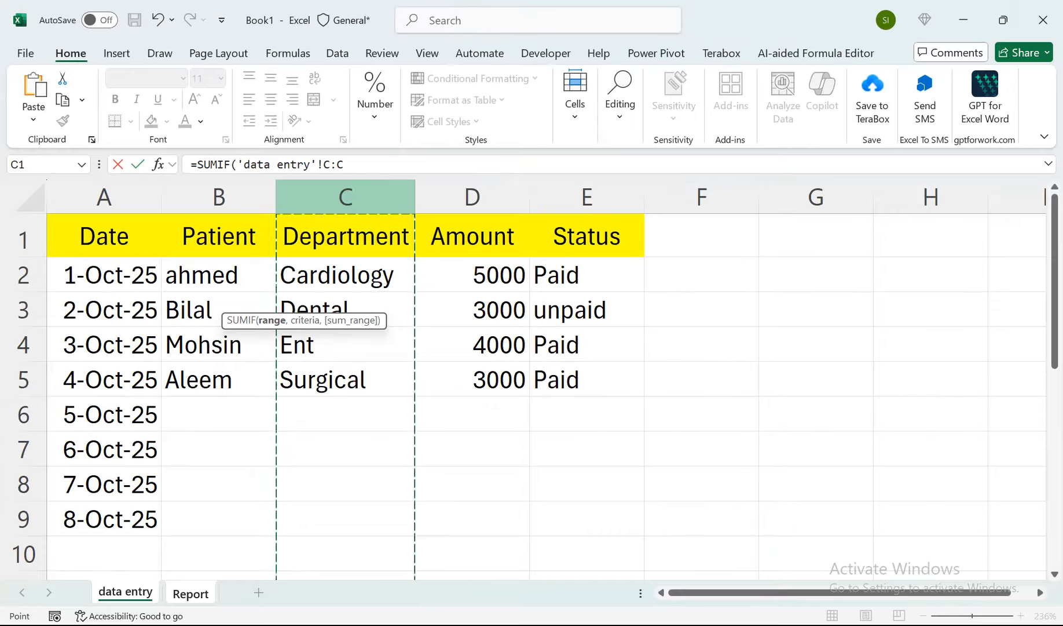
type(",")
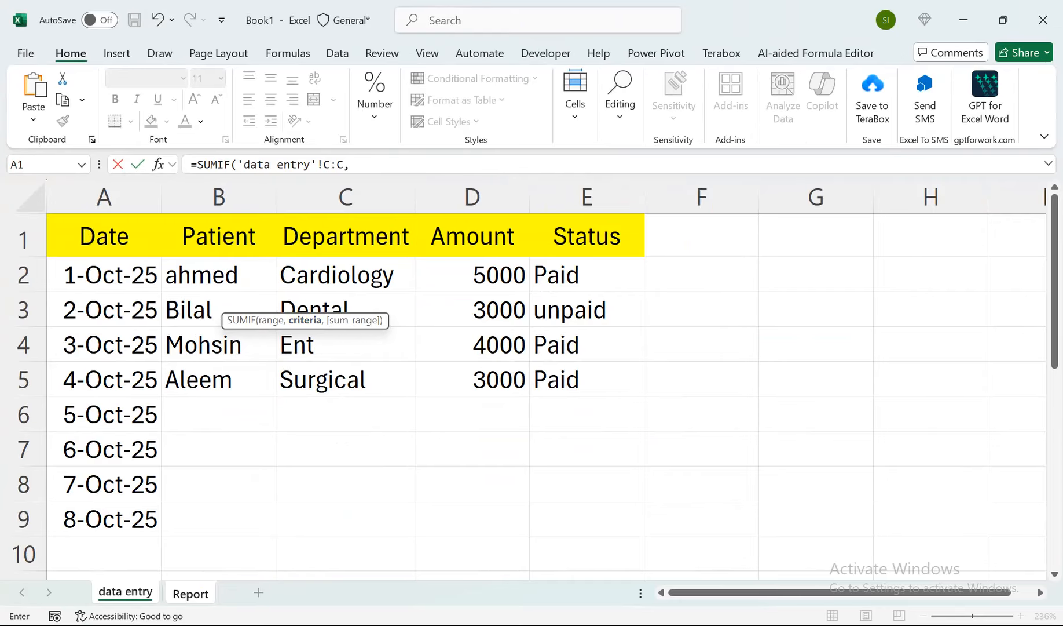
left_click(191, 593)
left_click(127, 292)
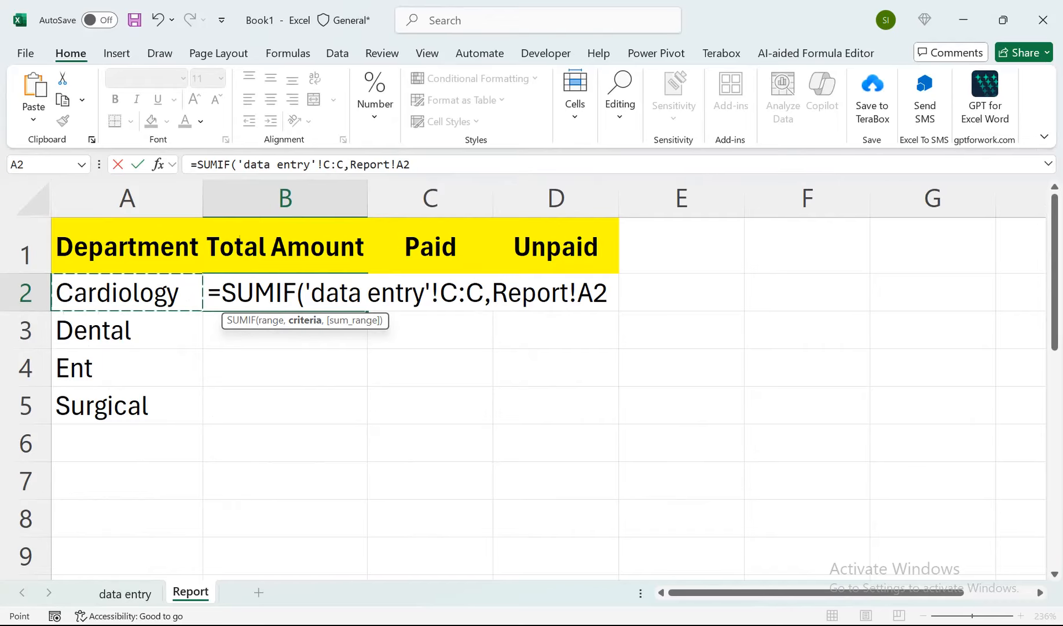
Complete the SUMIF in B2 with column D of data entry as the sum range, and fill the formula down to B8.
type(",")
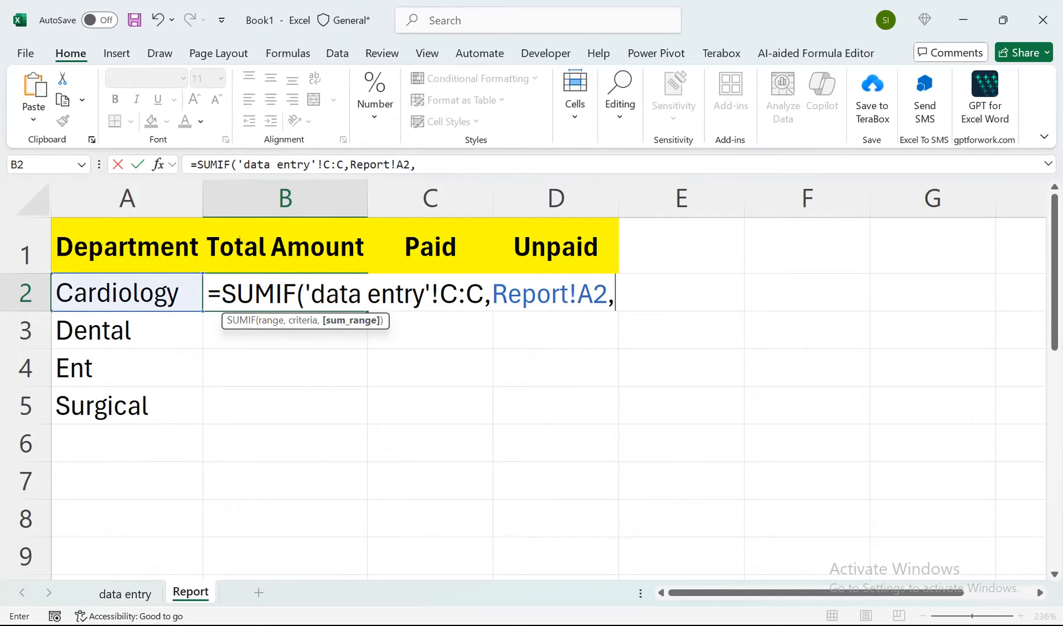
left_click(126, 592)
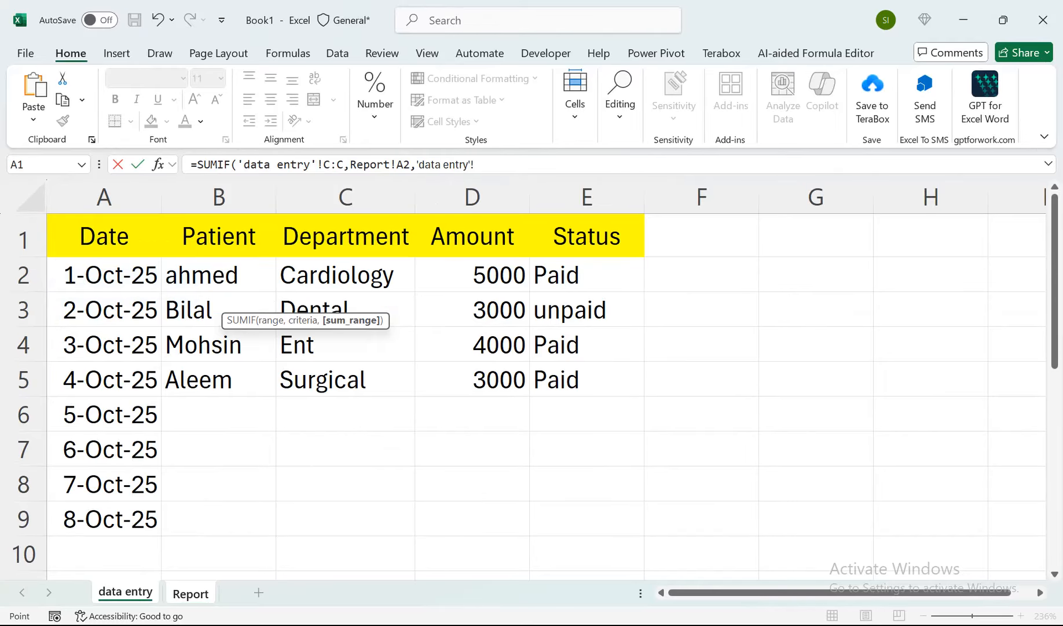
left_click(473, 198)
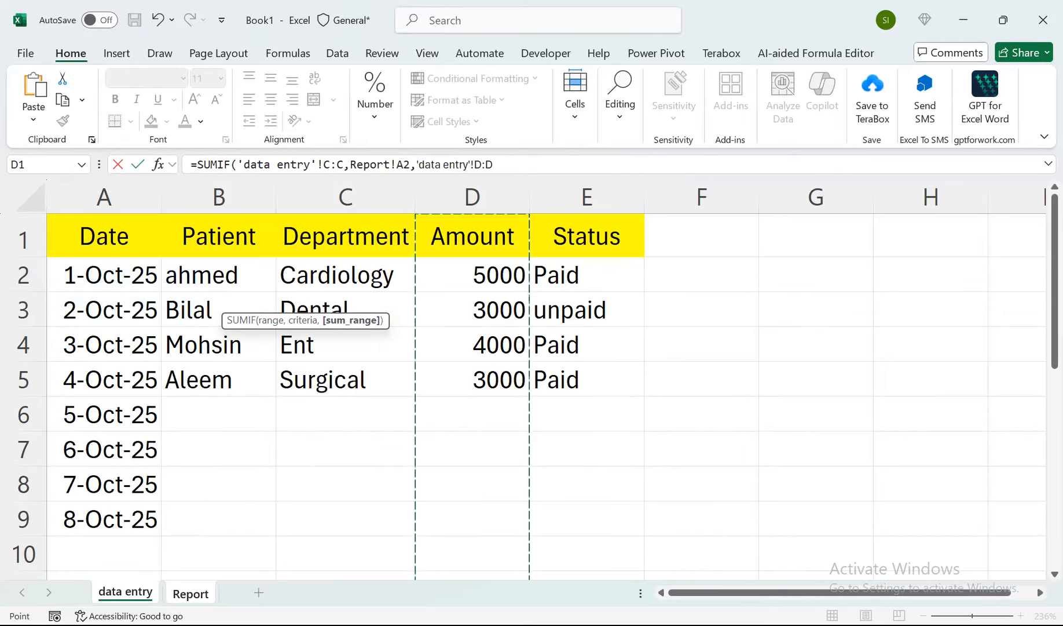
type(")")
key("Return")
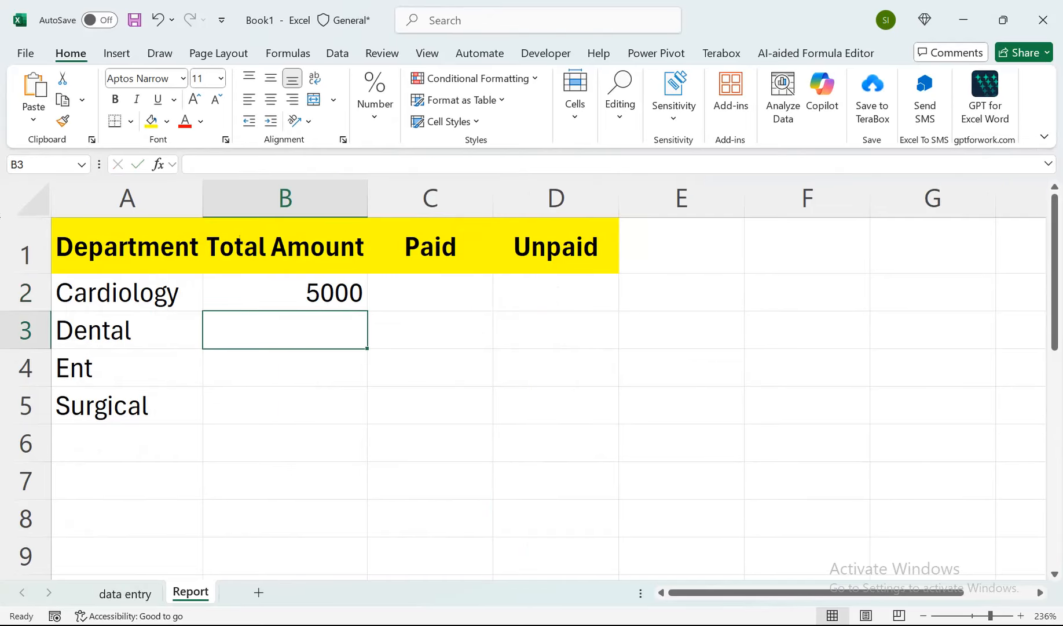
left_click(285, 293)
left_click_drag(367, 311, 368, 522)
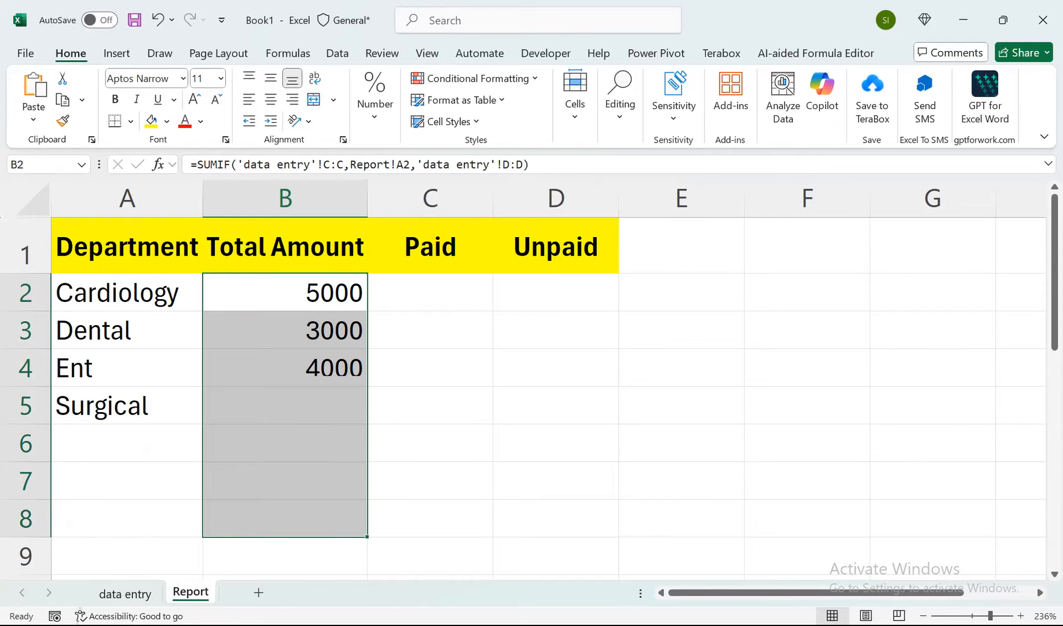
Wrap the SUMIF in B2 in an IF that returns "" when the sum equals 0 and otherwise returns the same SUMIF.
left_click(285, 292)
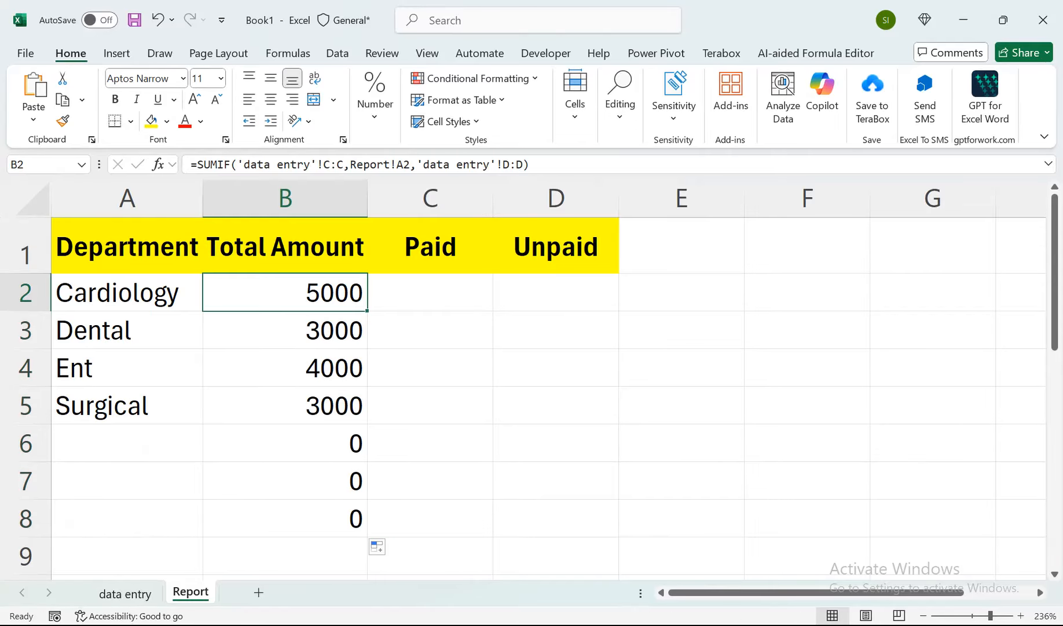
left_click(198, 165)
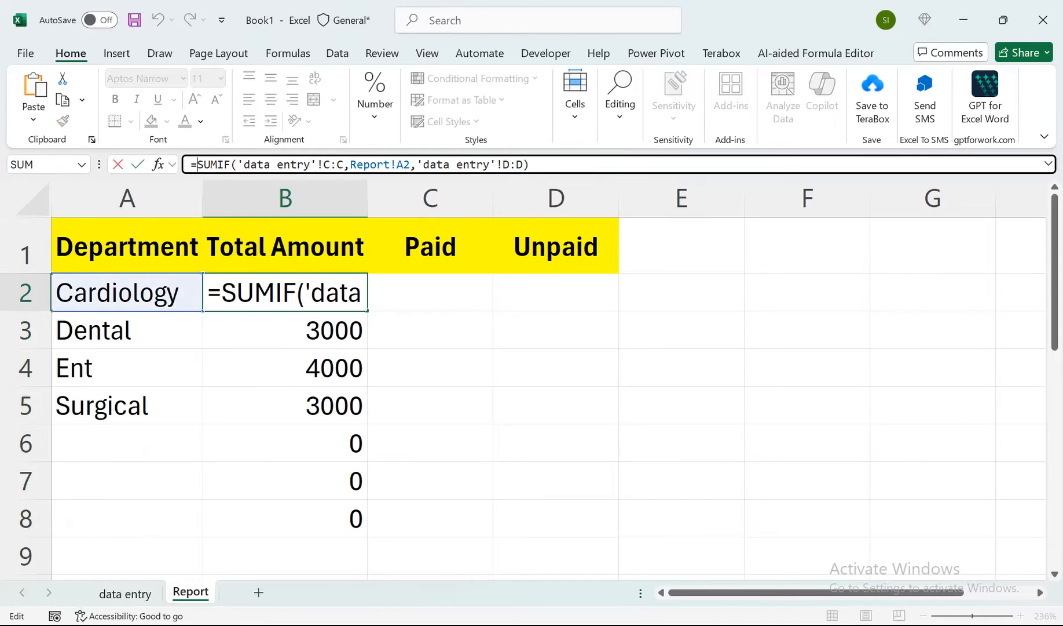
type("if")
key("Tab")
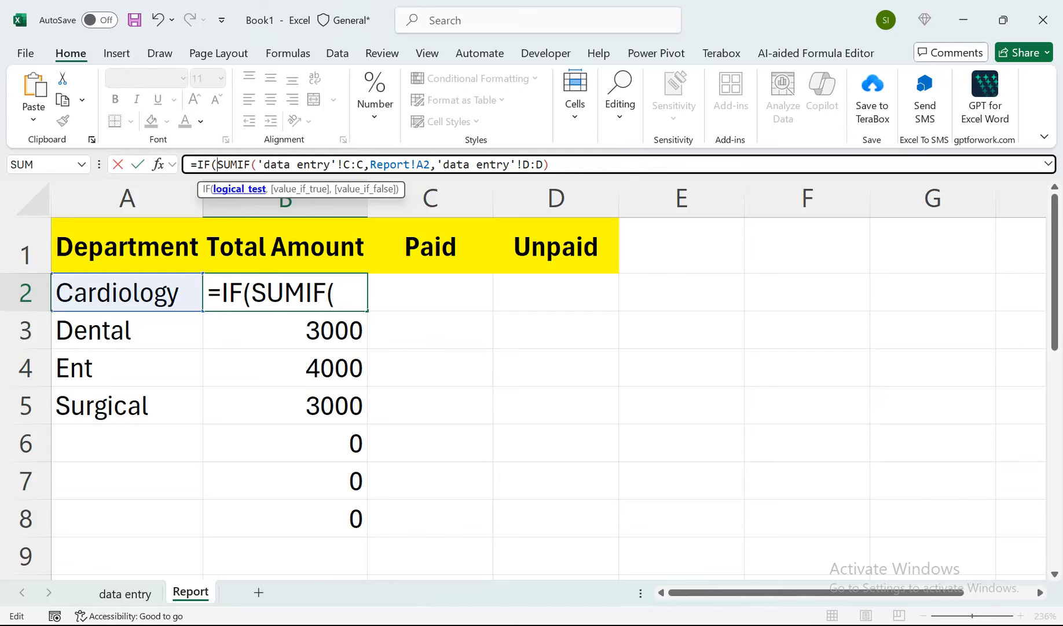
left_click_drag(217, 165, 549, 164)
key("Right")
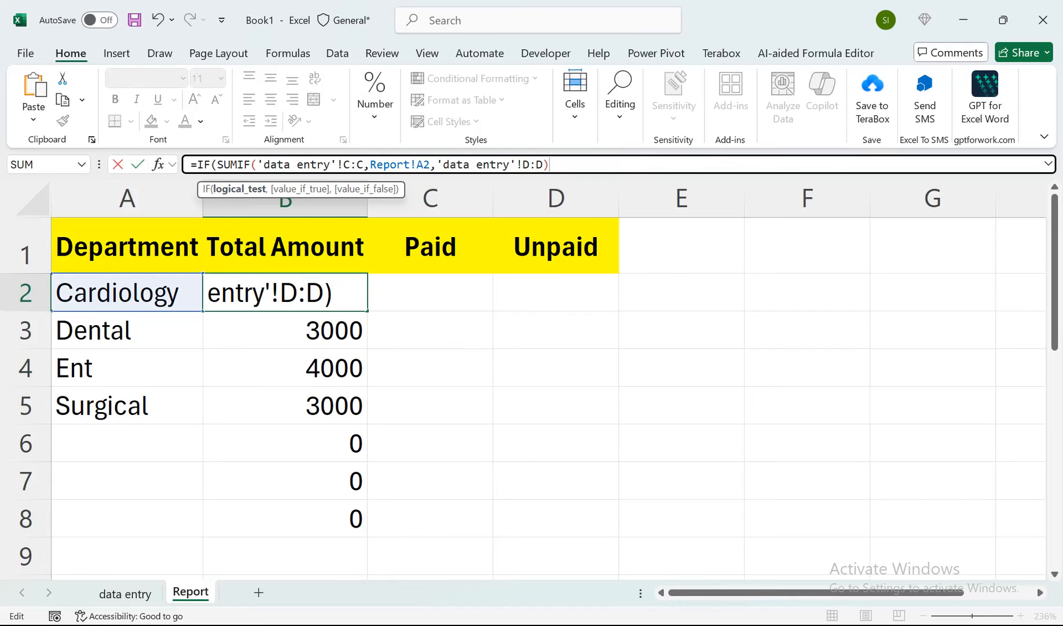
type("=0,")
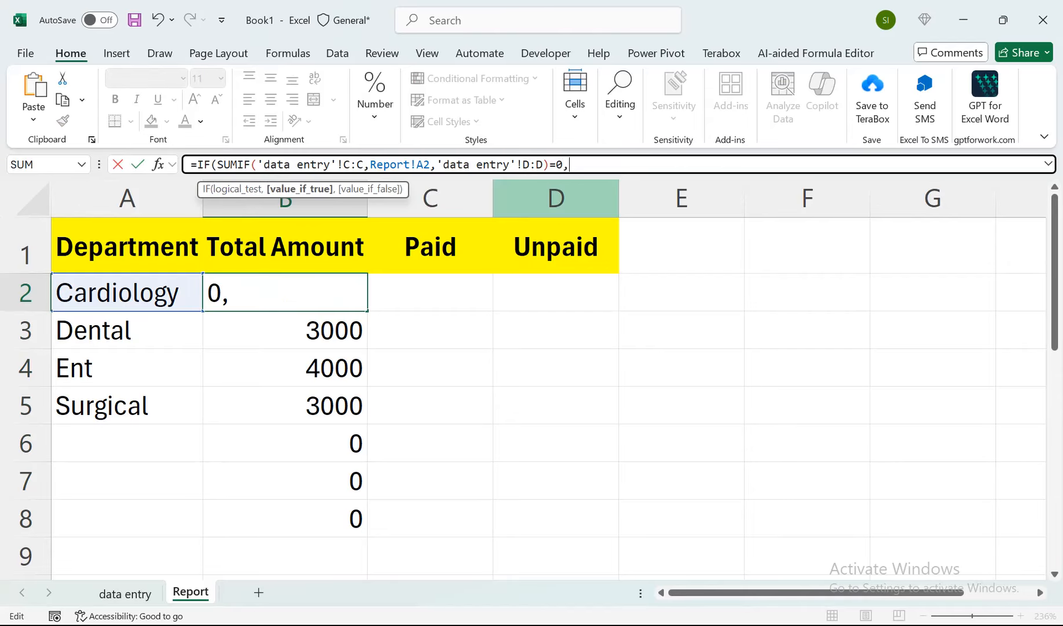
type("\"\",")
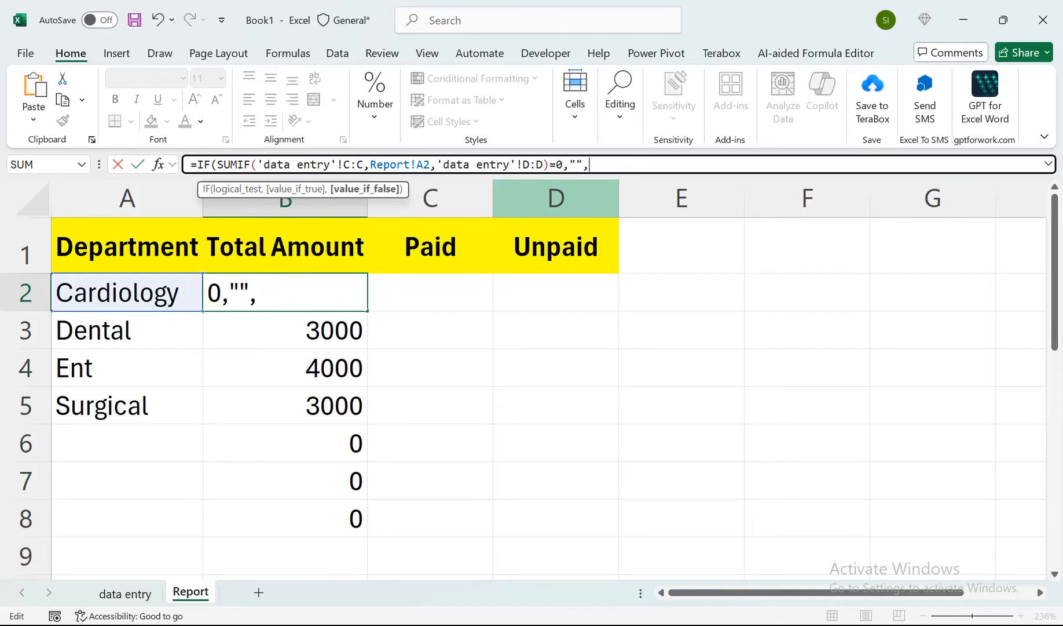
key("ctrl+v")
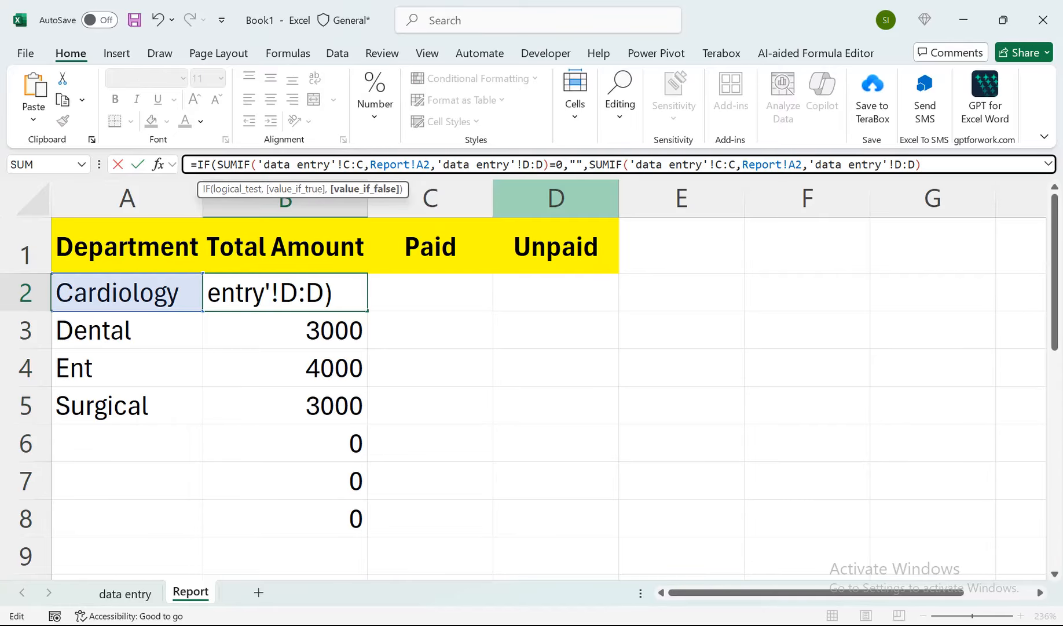
key("Return")
key("Return")
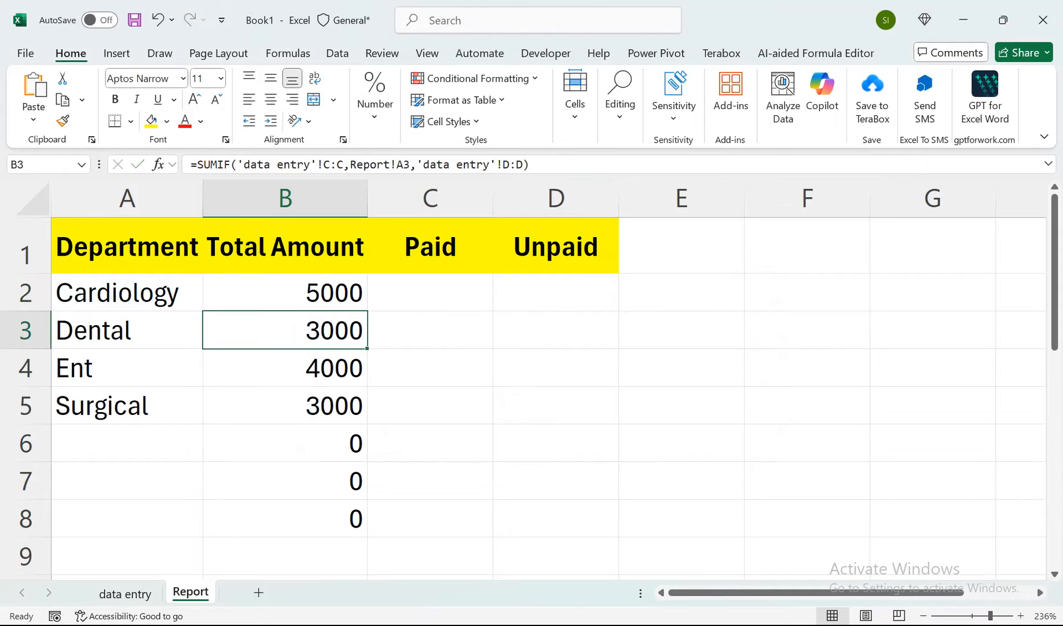
Fill the IF formula in B2 down to B285 of the Report sheet, and go to C2.
left_click(285, 292)
left_click_drag(367, 311, 347, 501)
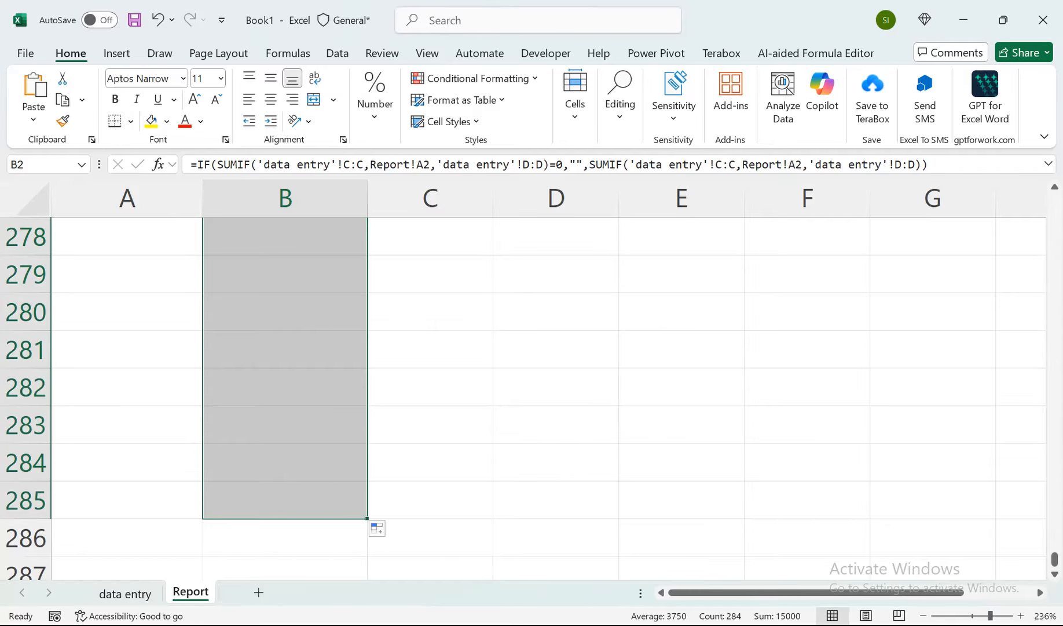
key("ctrl+Up")
key("Down")
key("Right")
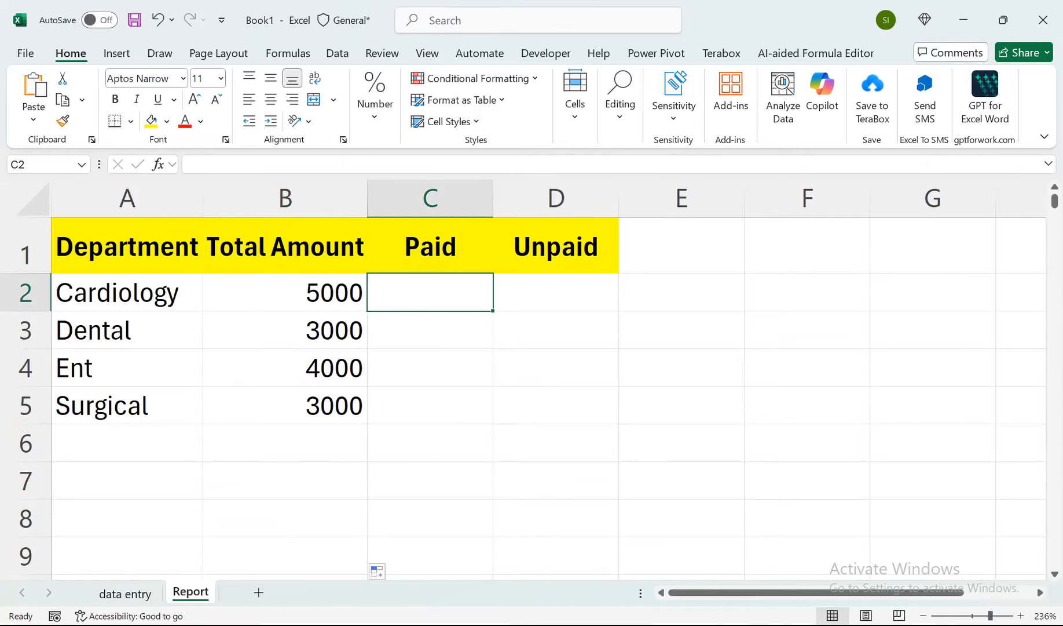
type("=")
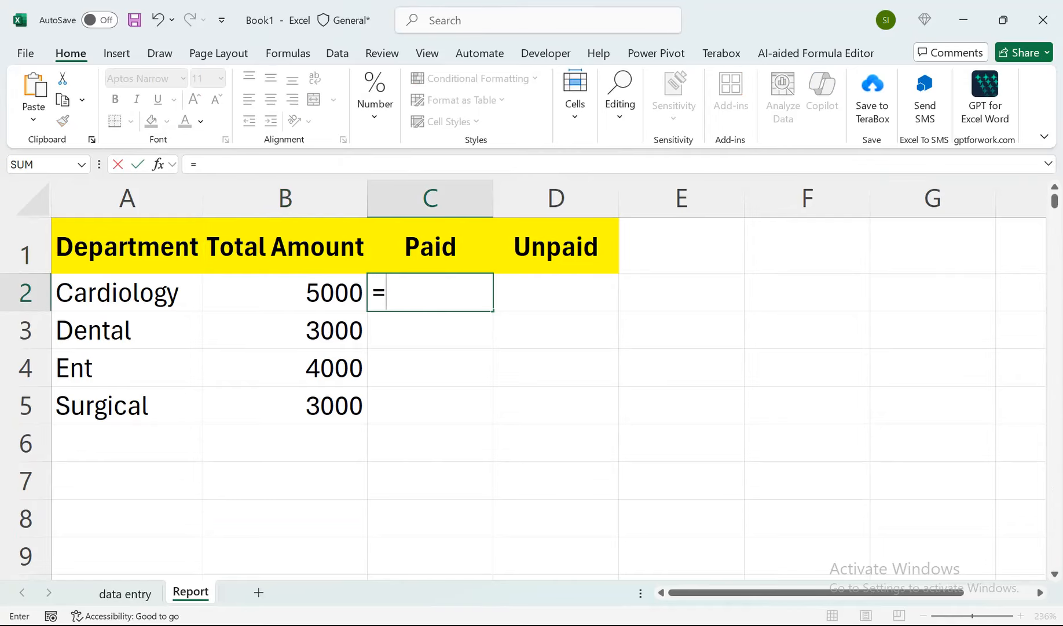
type("sumif")
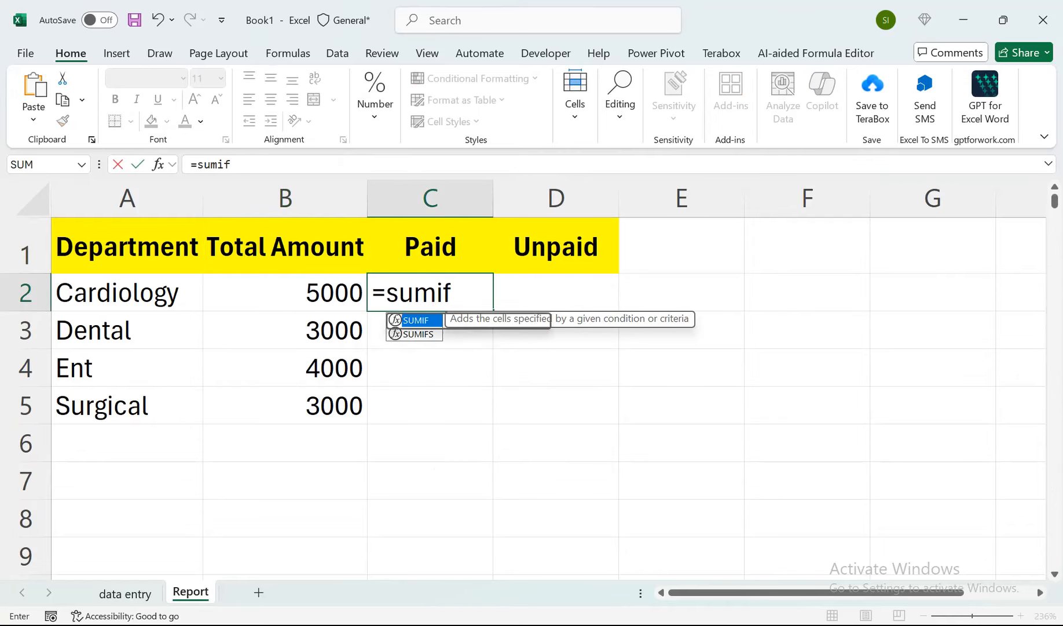
key("Tab")
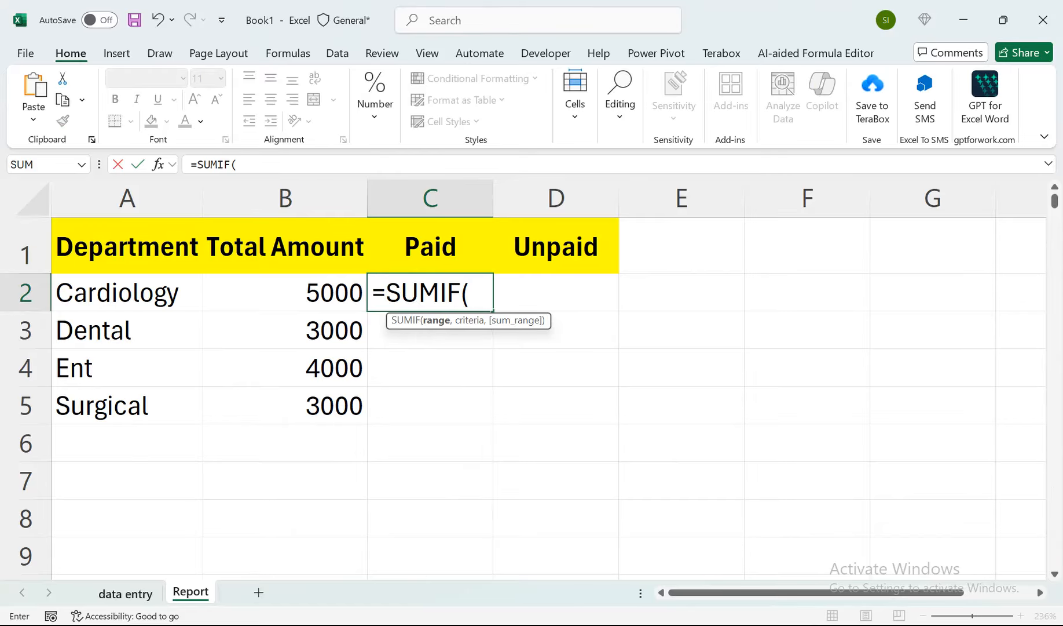
key("ctrl+Page_Up")
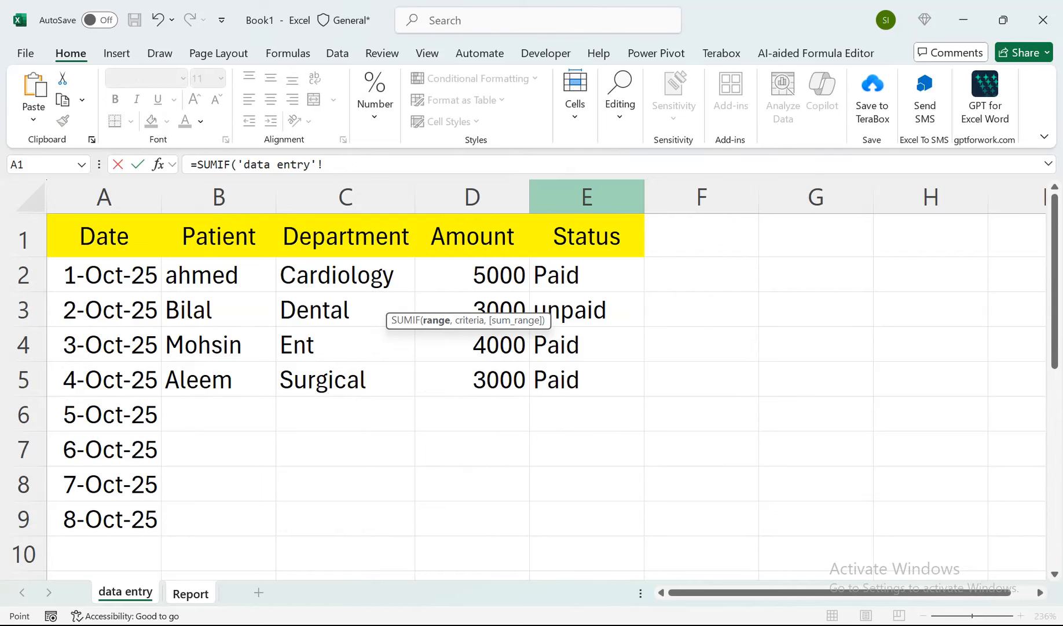
left_click(588, 197)
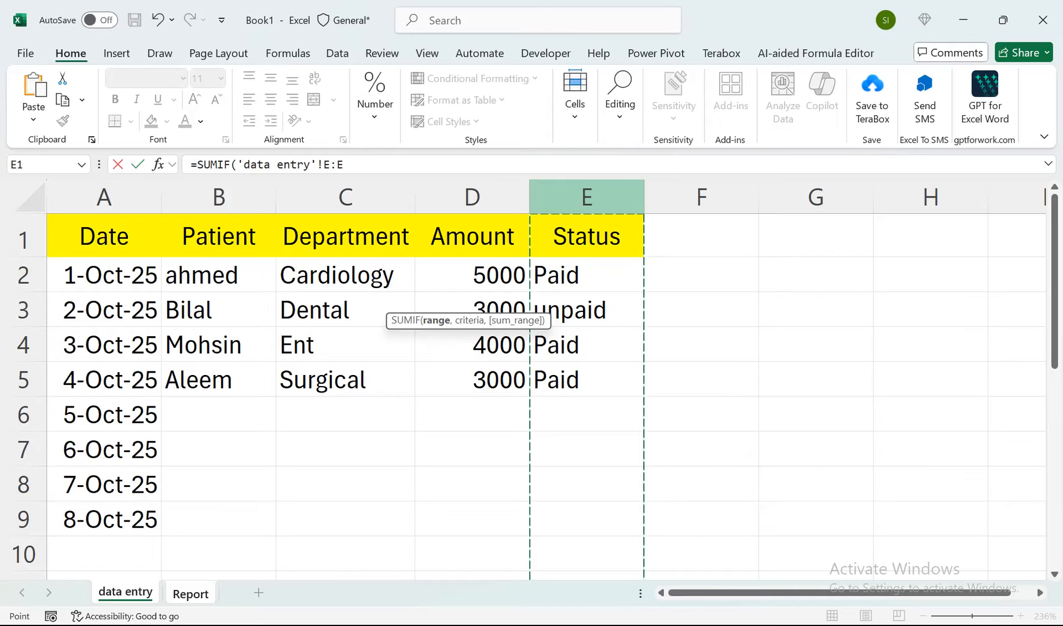
key("BackSpace")
key("BackSpace")
key("BackSpace")
key("BackSpace")
key("BackSpace")
key("BackSpace")
key("BackSpace")
key("BackSpace")
key("BackSpace")
key("BackSpace")
key("BackSpace")
key("BackSpace")
key("BackSpace")
key("BackSpace")
key("BackSpace")
key("BackSpace")
key("BackSpace")
key("BackSpace")
key("BackSpace")
key("BackSpace")
key("BackSpace")
key("BackSpace")
key("BackSpace")
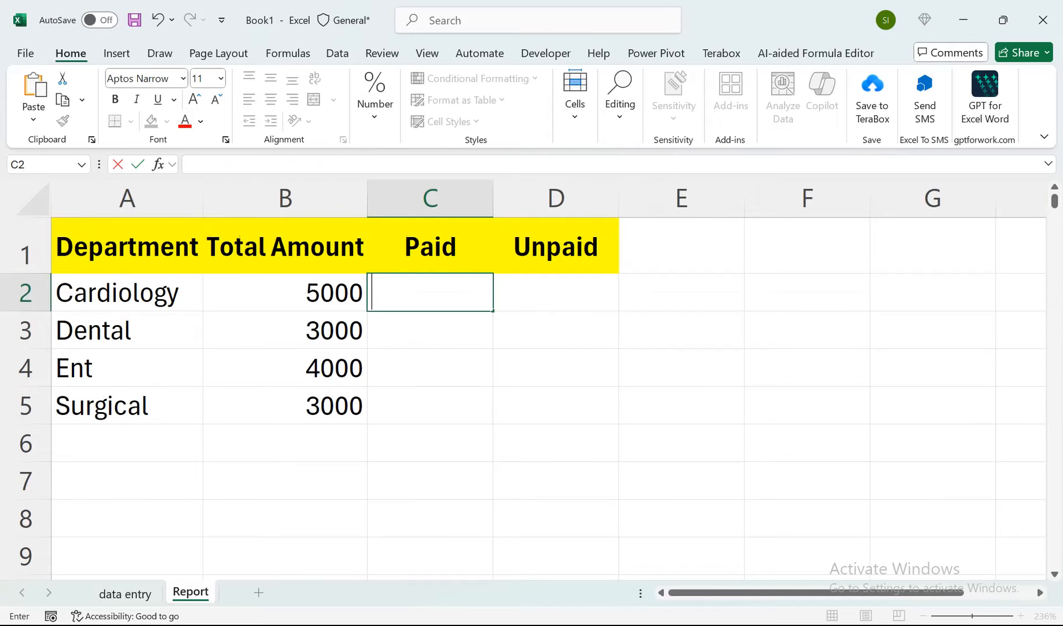
left_click(431, 367)
Start a SUMIFS formula in C2 of the Report sheet, using column D of data entry as the sum range.
left_click(430, 292)
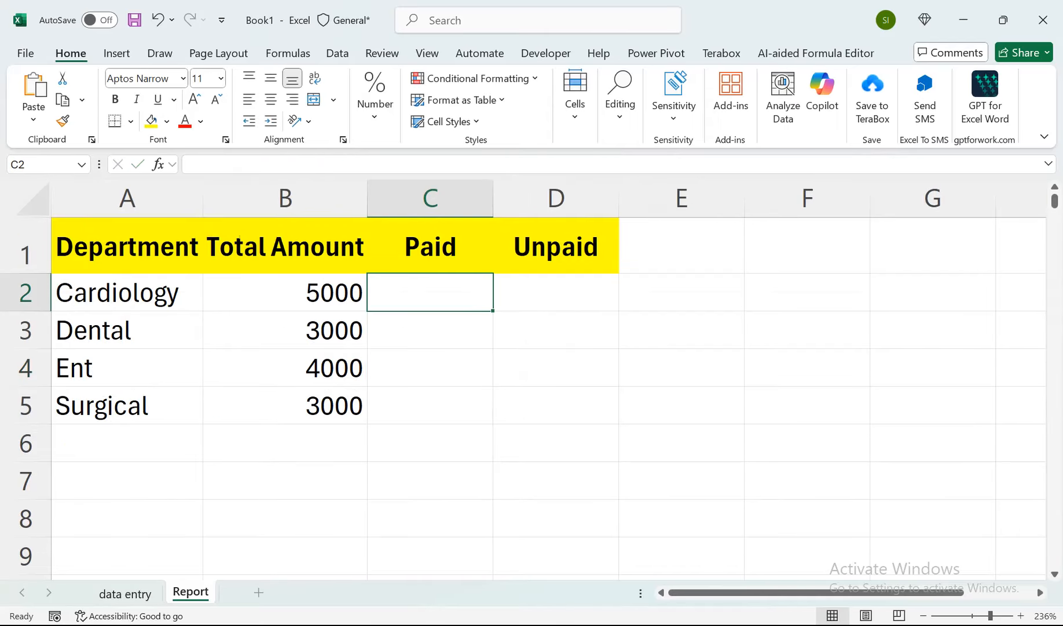
type("=sumif")
key("Down")
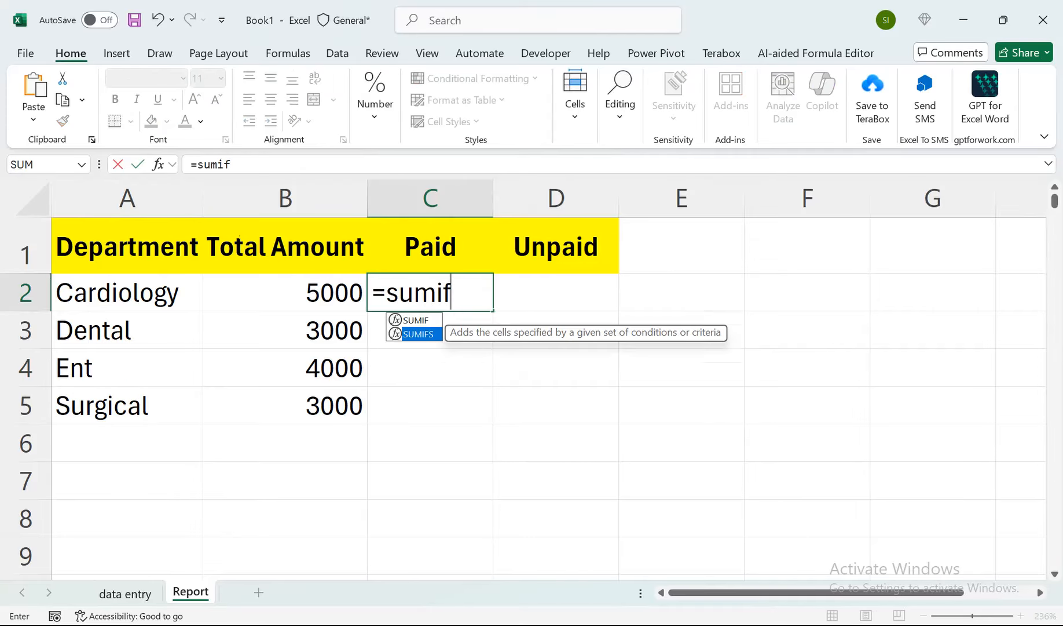
key("Tab")
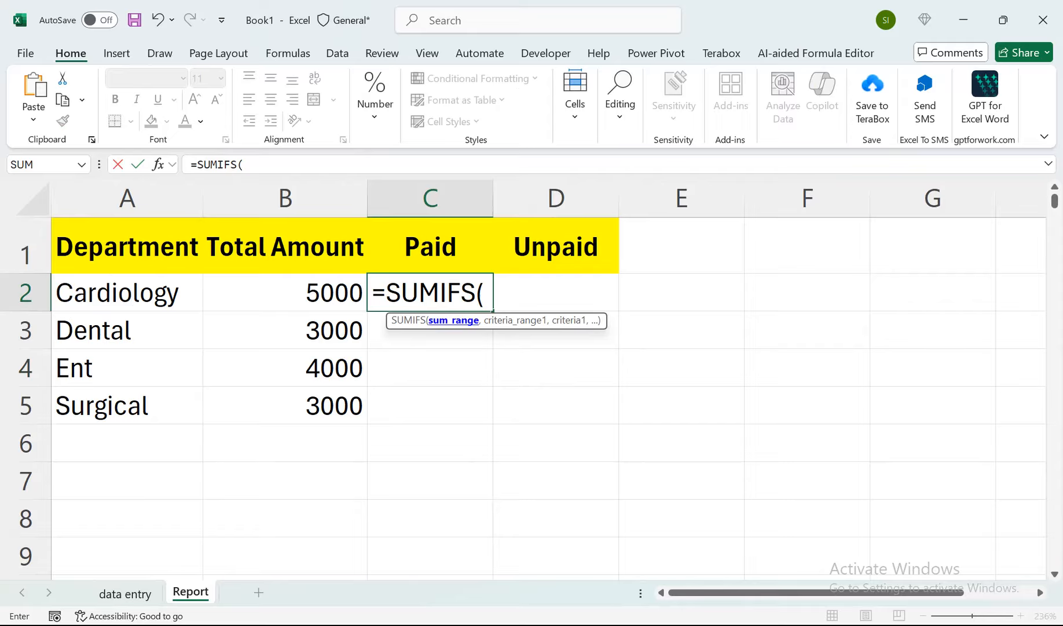
left_click(125, 592)
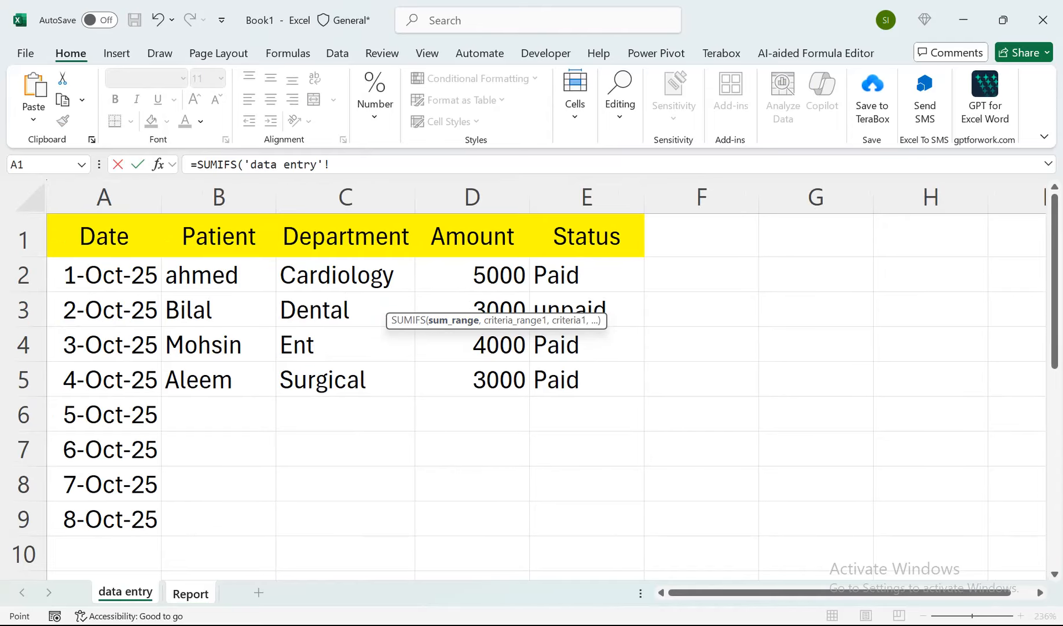
left_click(472, 197)
type(",")
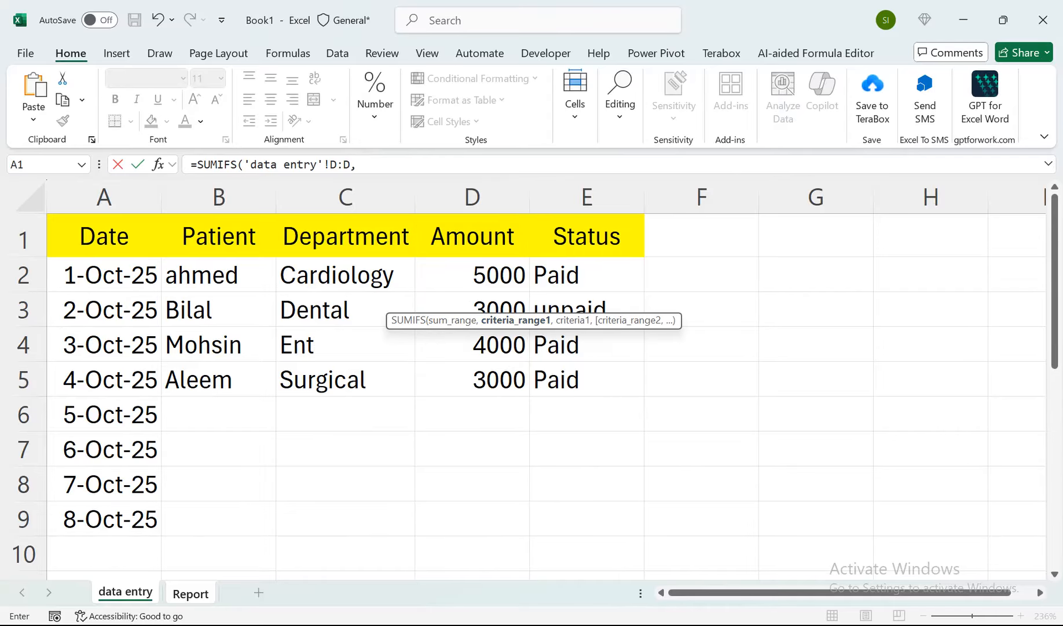
Add column C of data entry as the first criteria range of the SUMIFS, with Report cell A2 as its criterion.
left_click(346, 196)
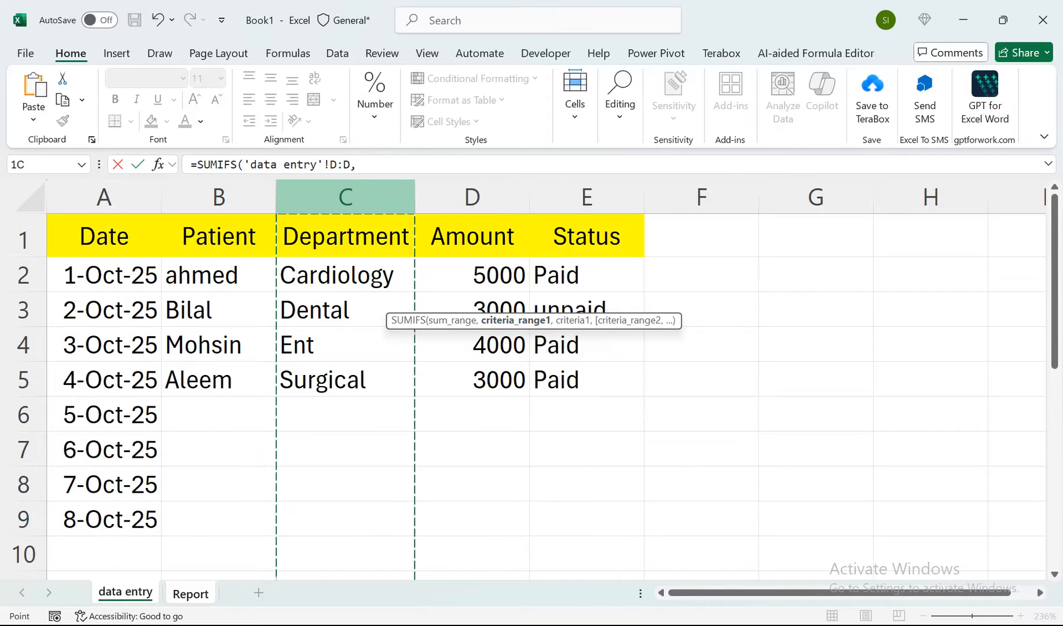
type(",")
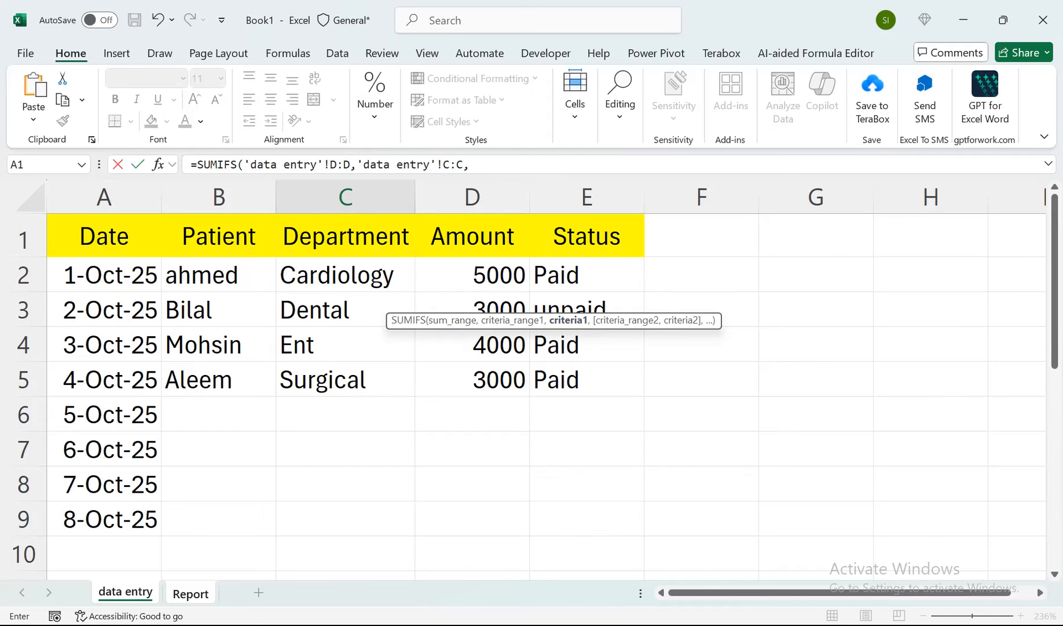
left_click(190, 594)
left_click(127, 293)
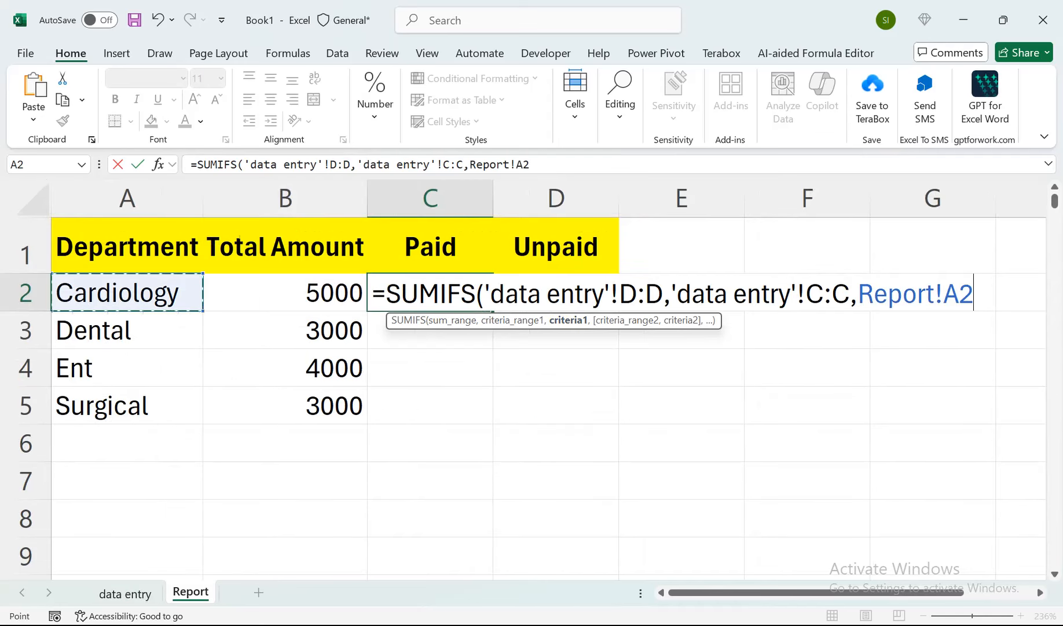
type(",")
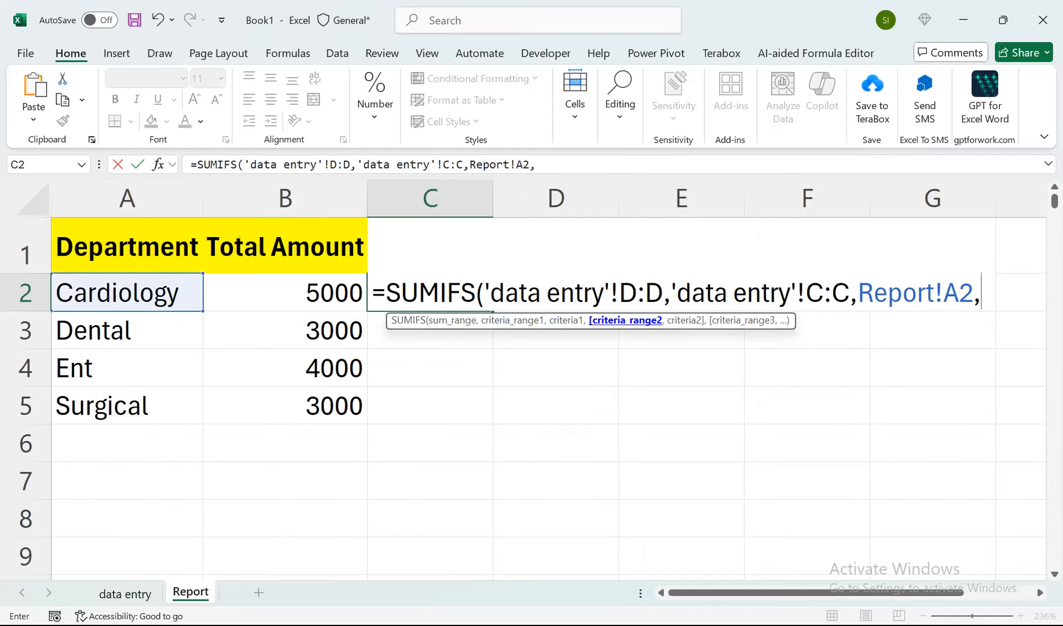
Complete the SUMIFS with column E of data entry as second criteria range and "Pai" as criterion, and fill it down to C5.
left_click(125, 593)
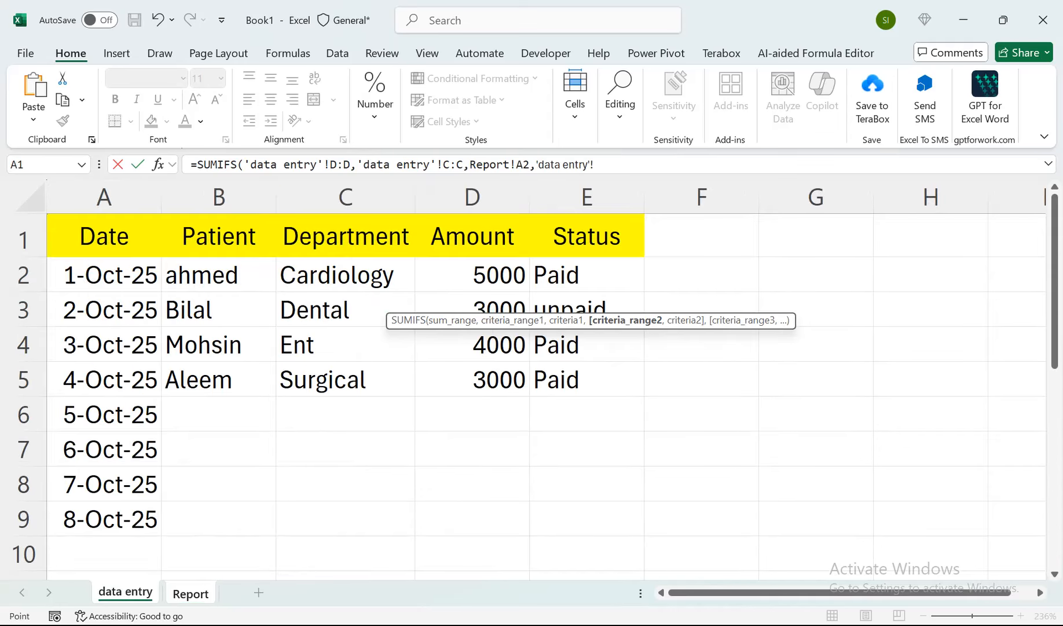
left_click(587, 197)
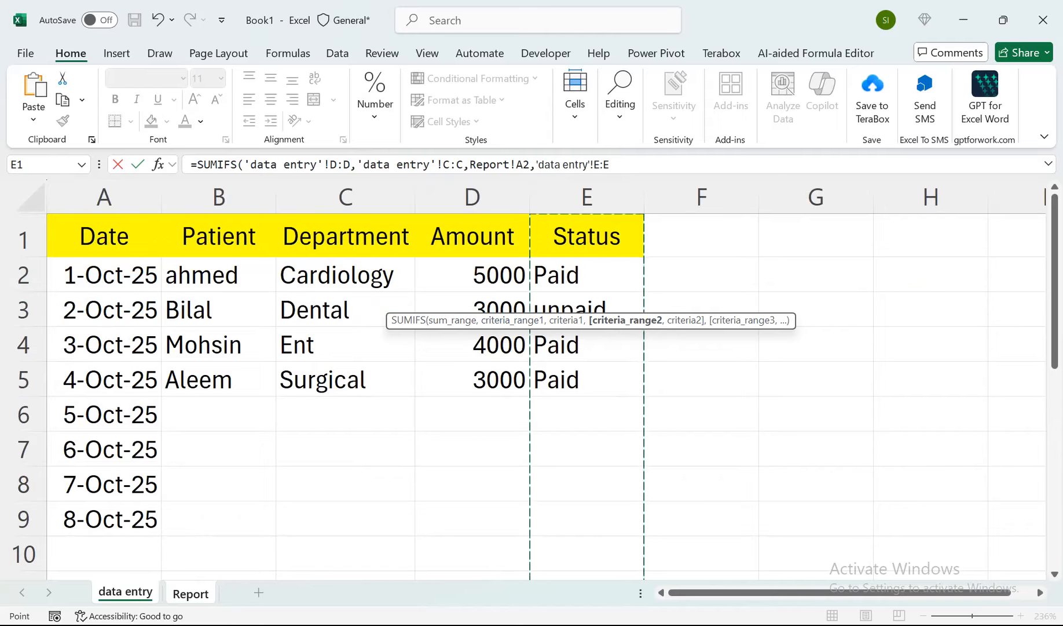
type(",")
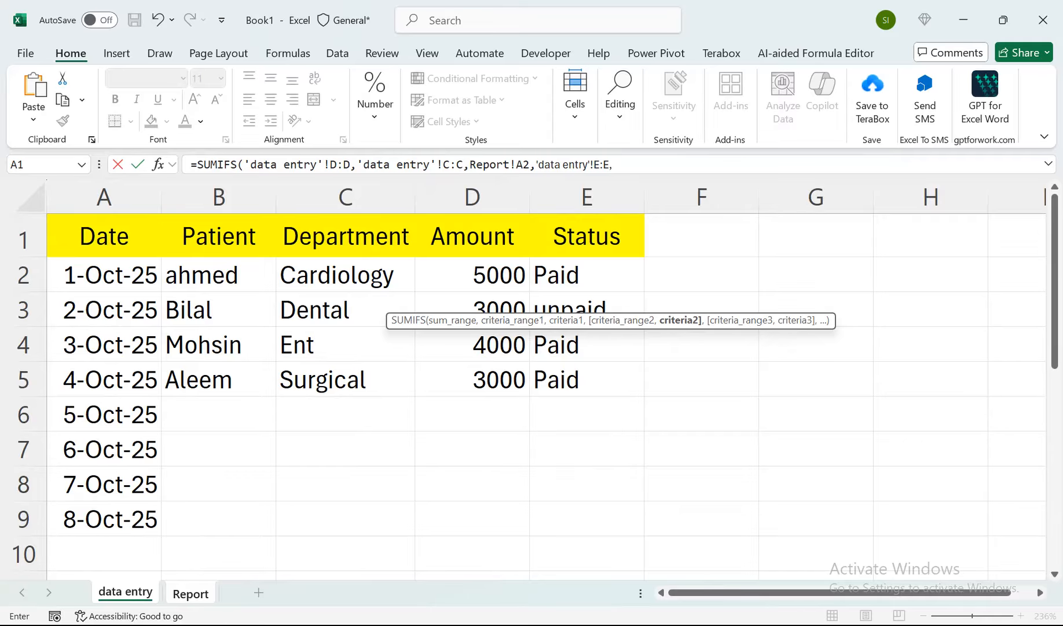
type("\"Pai\")")
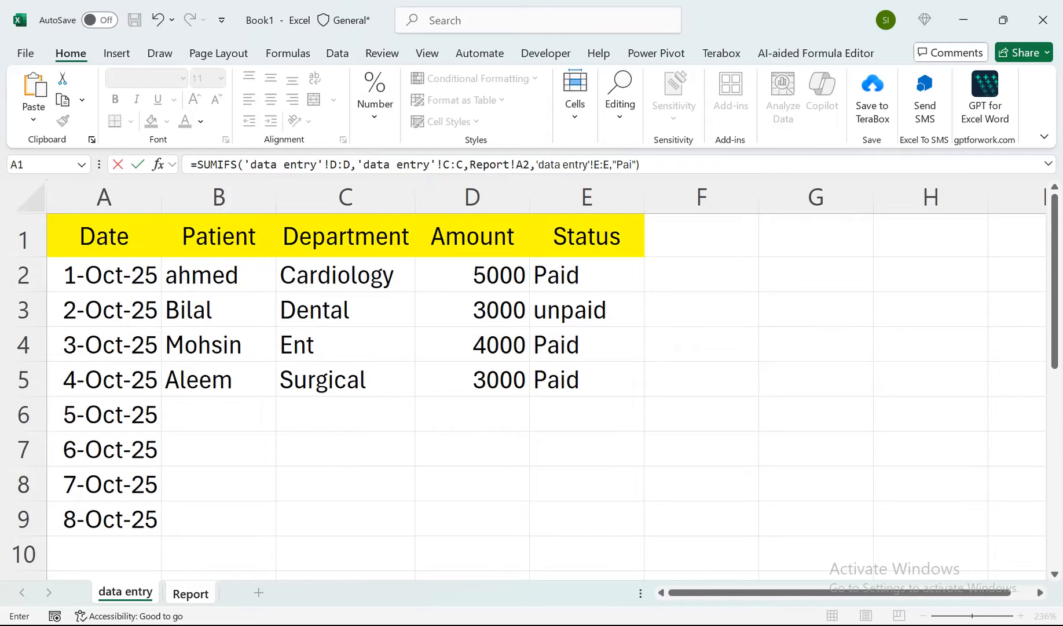
key("Return")
left_click_drag(430, 292, 431, 406)
key("ctrl+d")
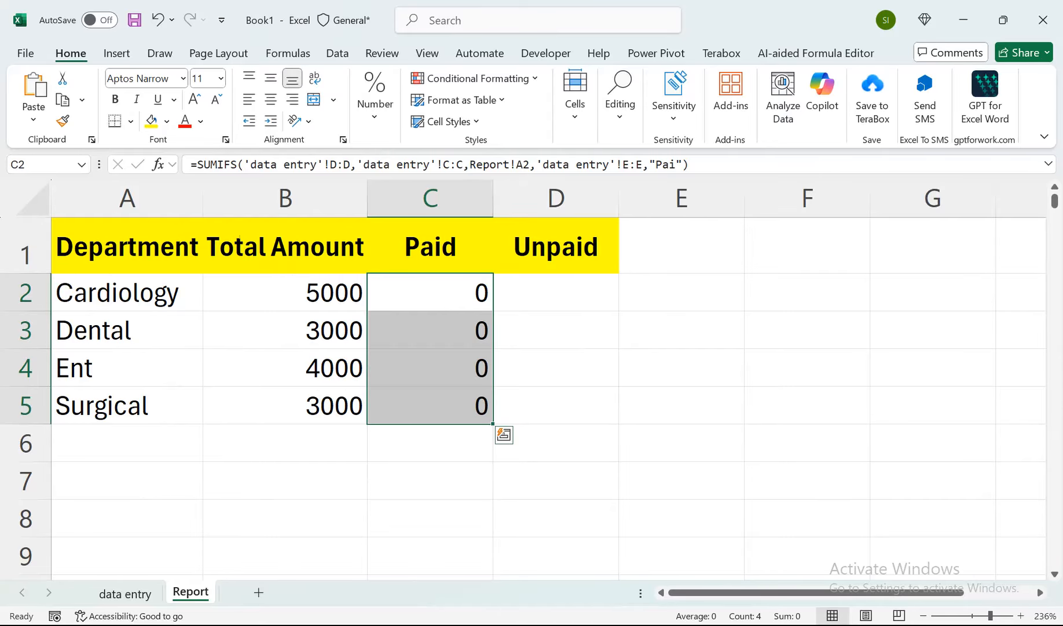
key("ctrl+q")
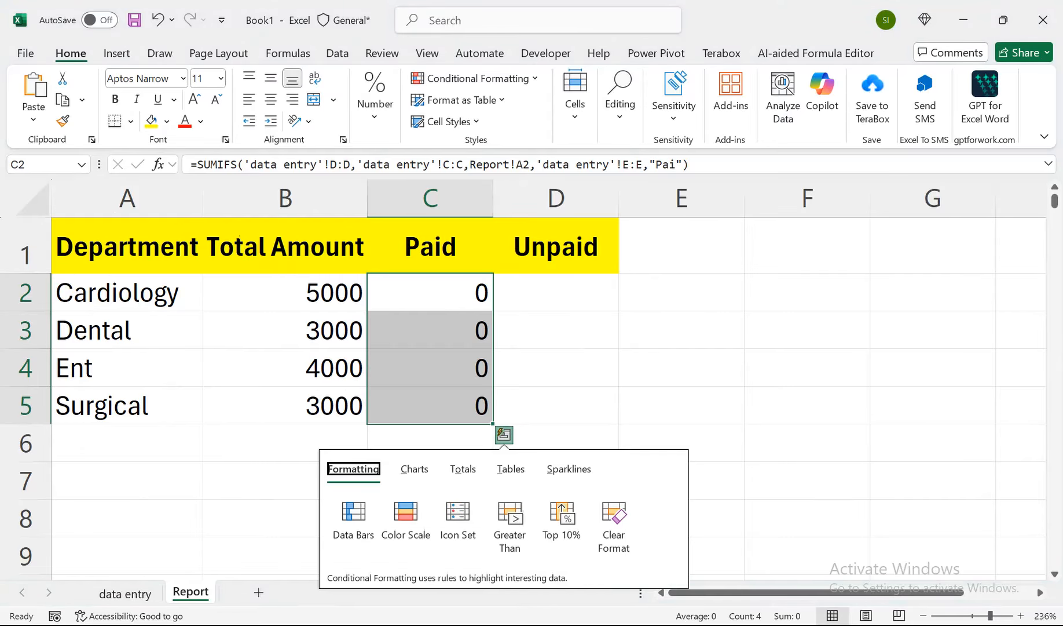
Correct the last criterion of the SUMIFS in C2 to "Paid" and fill the formula down to C7.
double_click(485, 292)
left_click(534, 331)
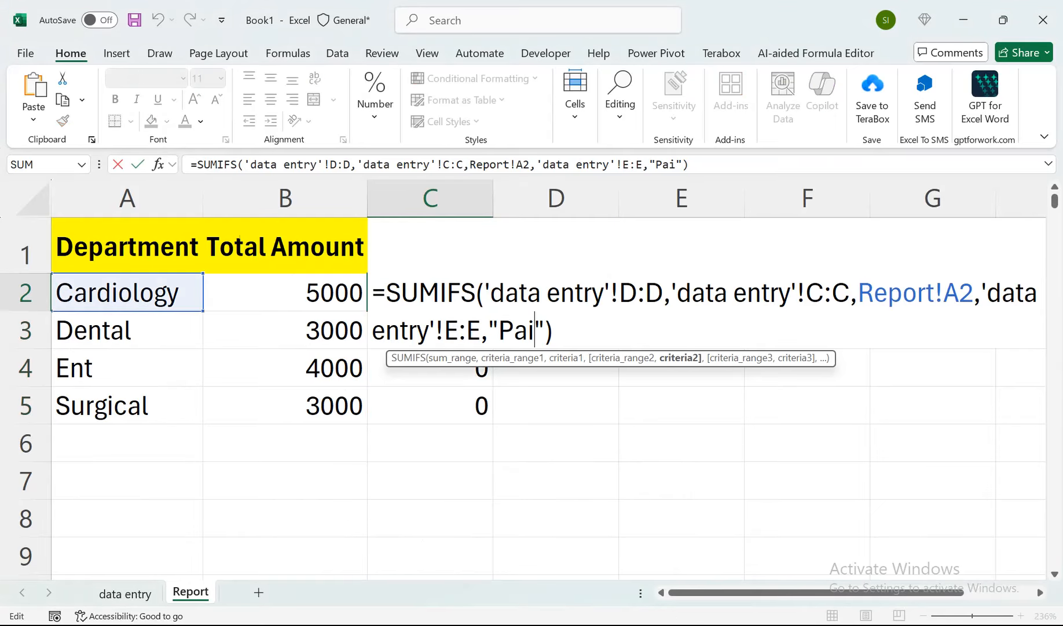
type("d")
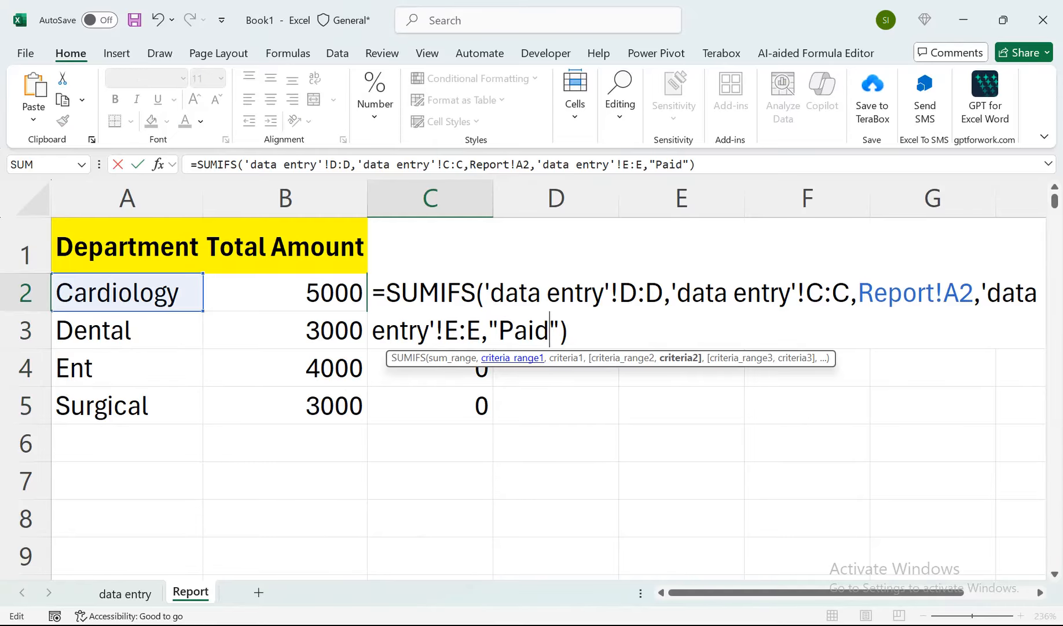
key("Return")
key("Up")
left_click_drag(492, 311, 492, 499)
Wrap the SUMIFS in C2 in an IF that tests whether the sum equals 0 and returns "" if true.
left_click(431, 293)
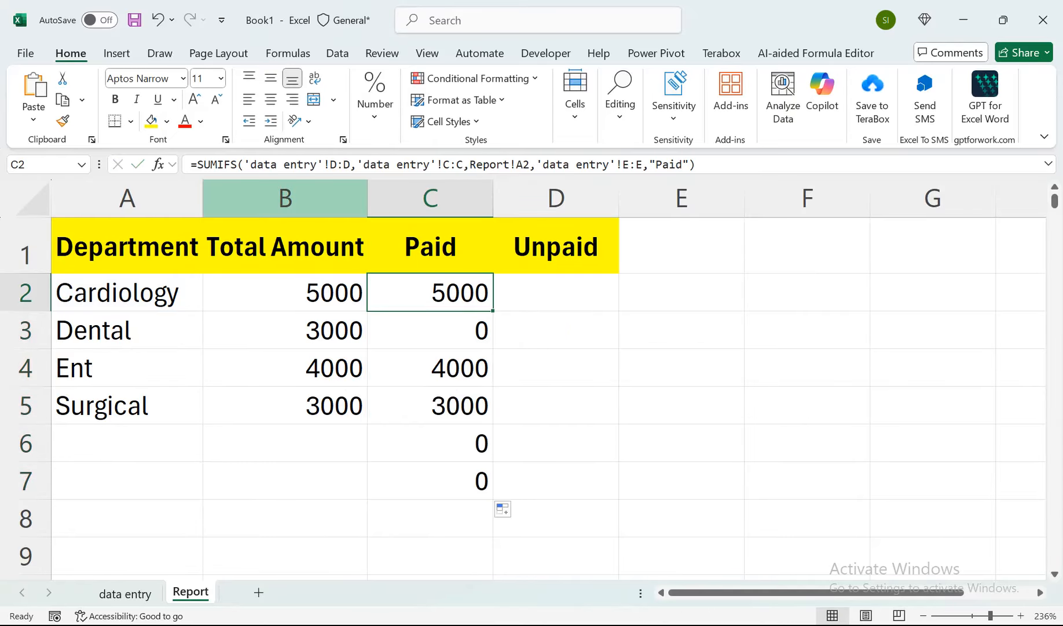
left_click_drag(197, 165, 697, 166)
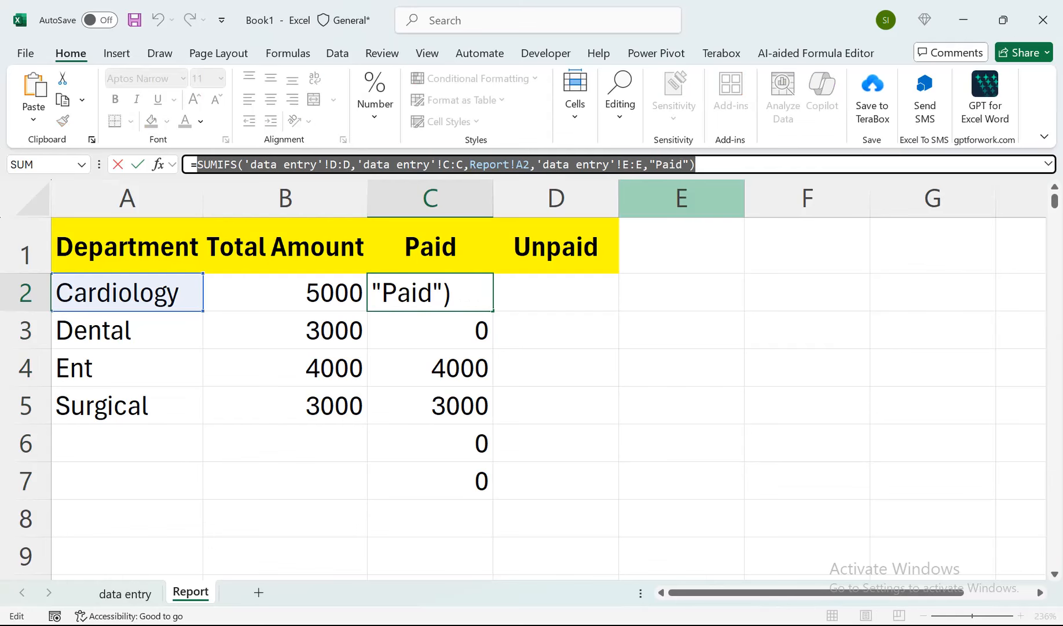
left_click(197, 165)
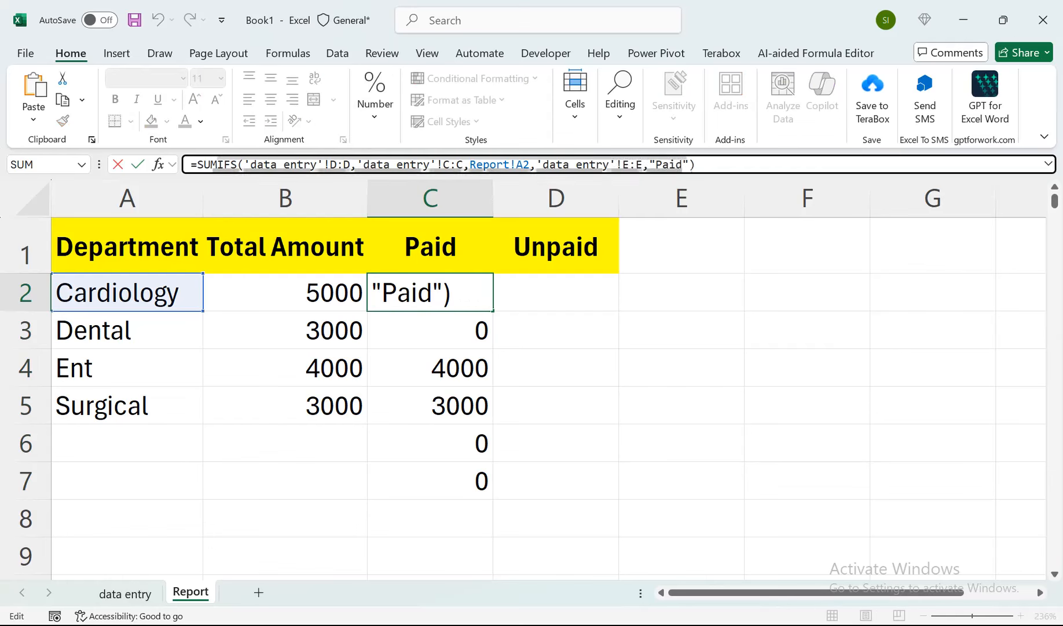
type("if")
key("Tab")
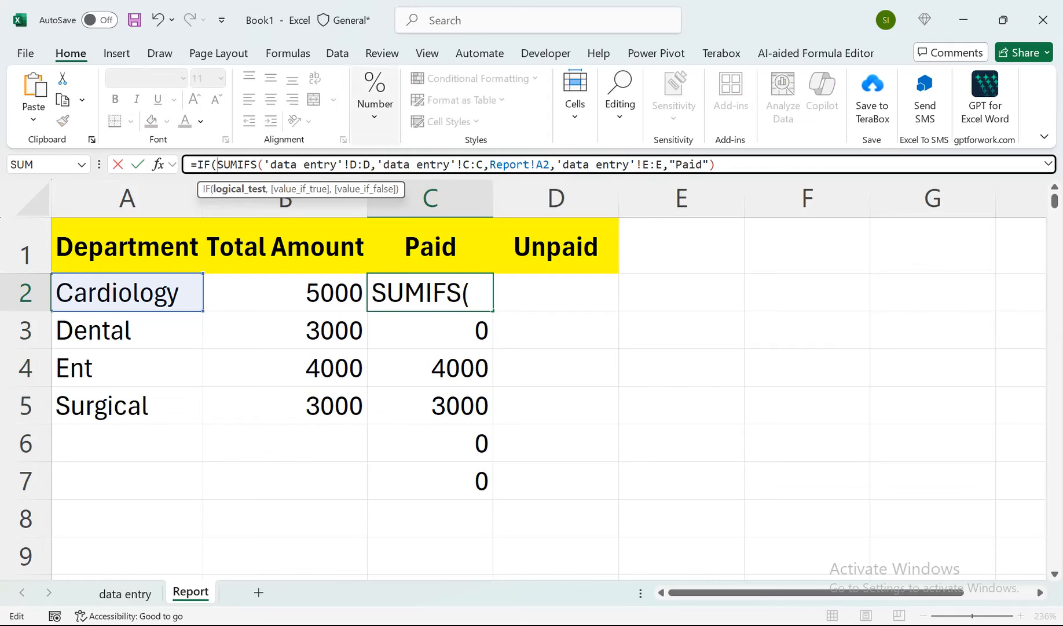
left_click(717, 165)
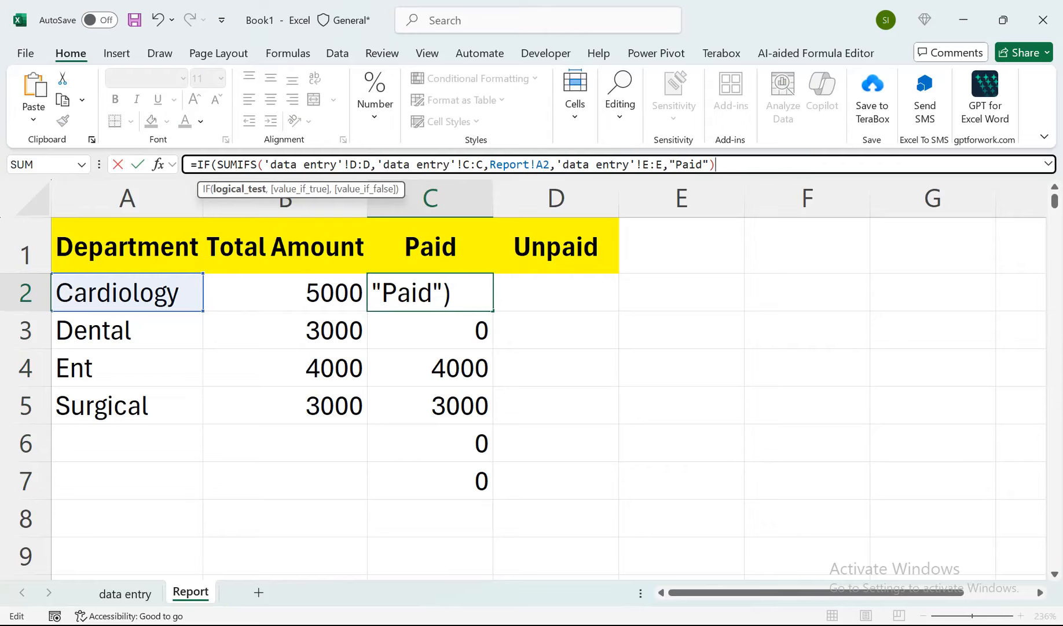
type("=0,")
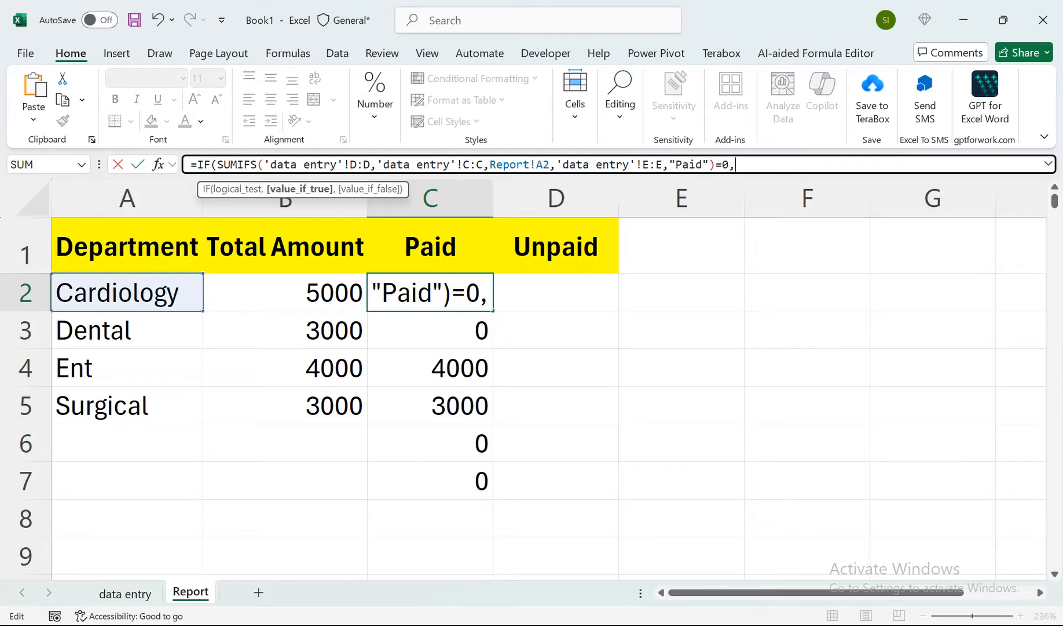
type("\"\",")
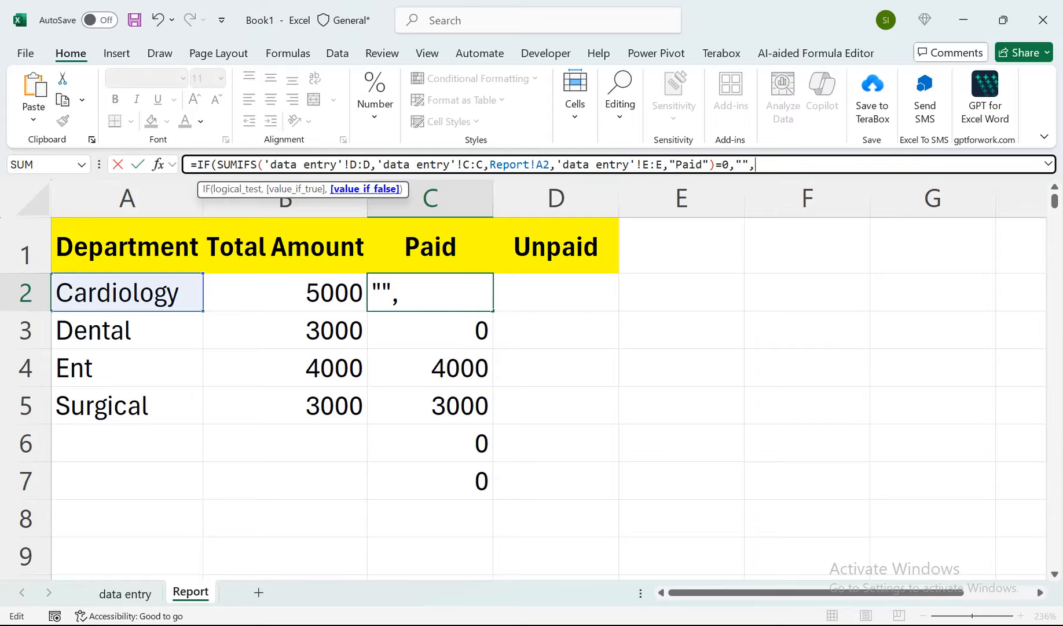
Complete the IF in C2 with the same SUMIFS as the value if false, and enter the formula.
key("BackSpace")
key("BackSpace")
key("BackSpace")
key("BackSpace")
key("BackSpace")
key("BackSpace")
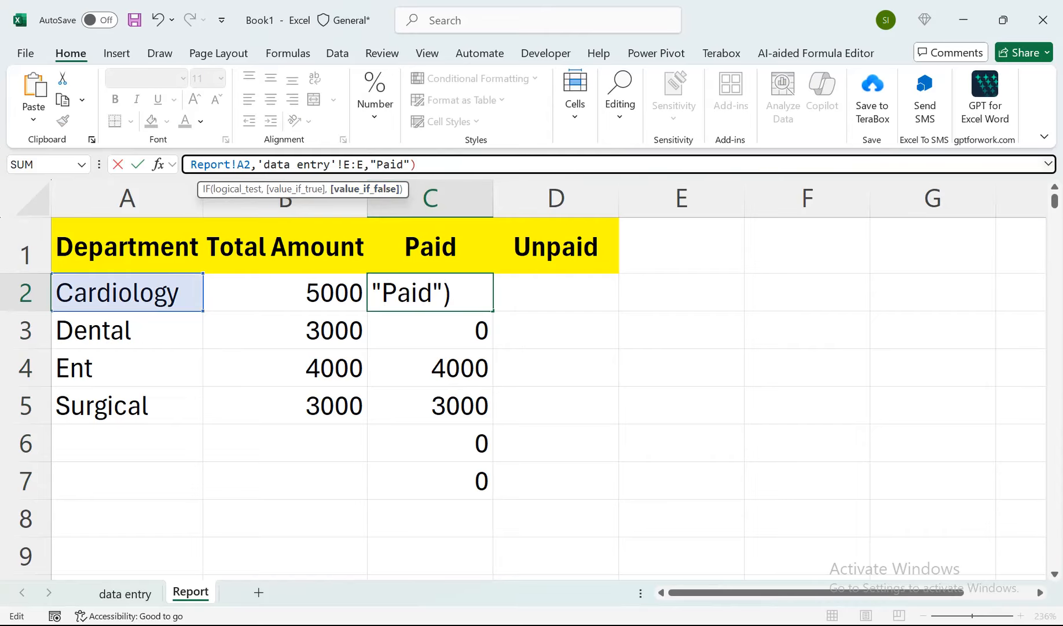
left_click(1048, 164)
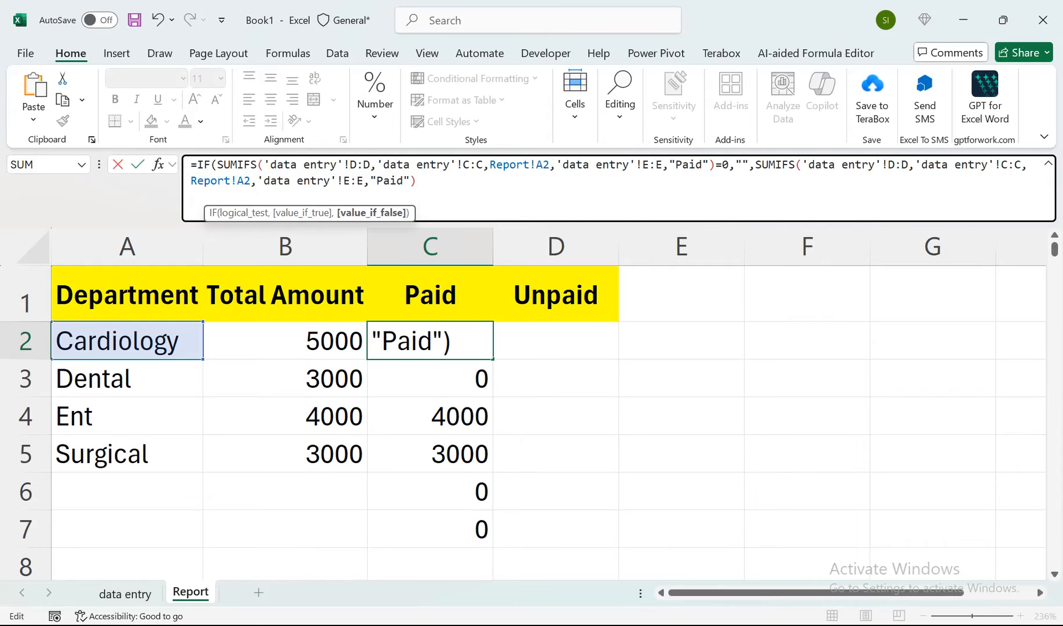
type(")")
key("Return")
Fill the IF formula in C2 down to C93 of the Report sheet.
key("Up")
left_click_drag(493, 359, 493, 529)
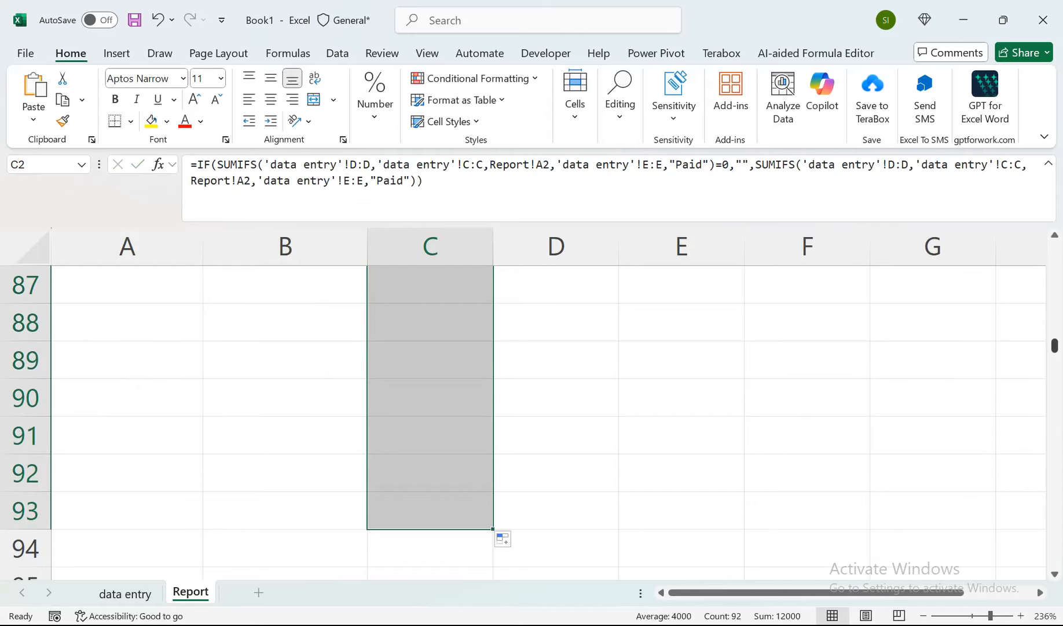
left_click_drag(1055, 345, 1055, 247)
Review the formula in C2 and compare the Dental row's department, amount and status in the data entry sheet.
key("F2")
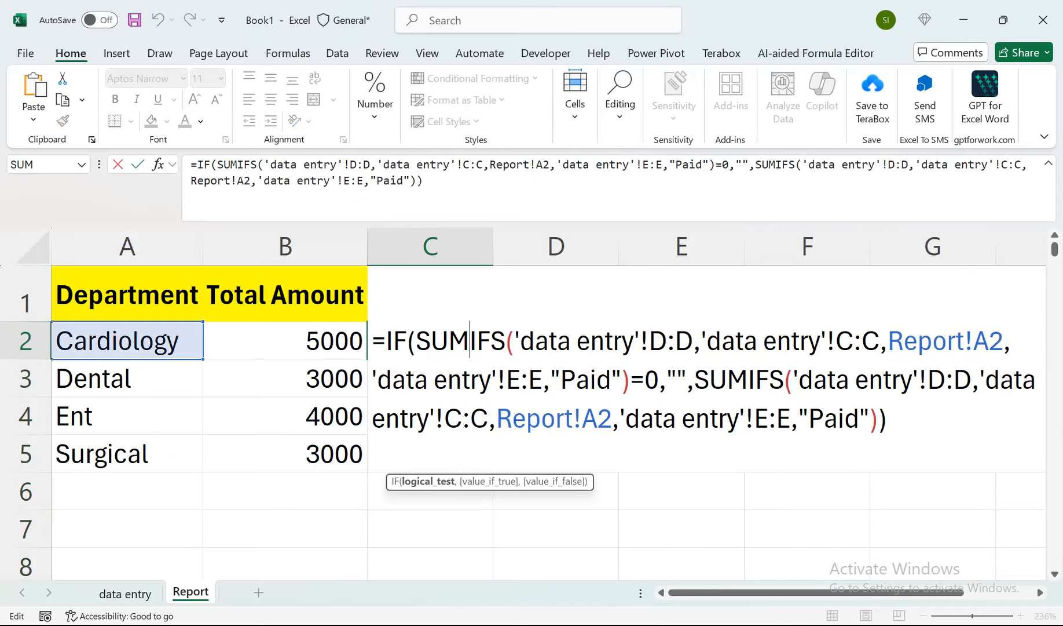
left_click(470, 341)
key("Return")
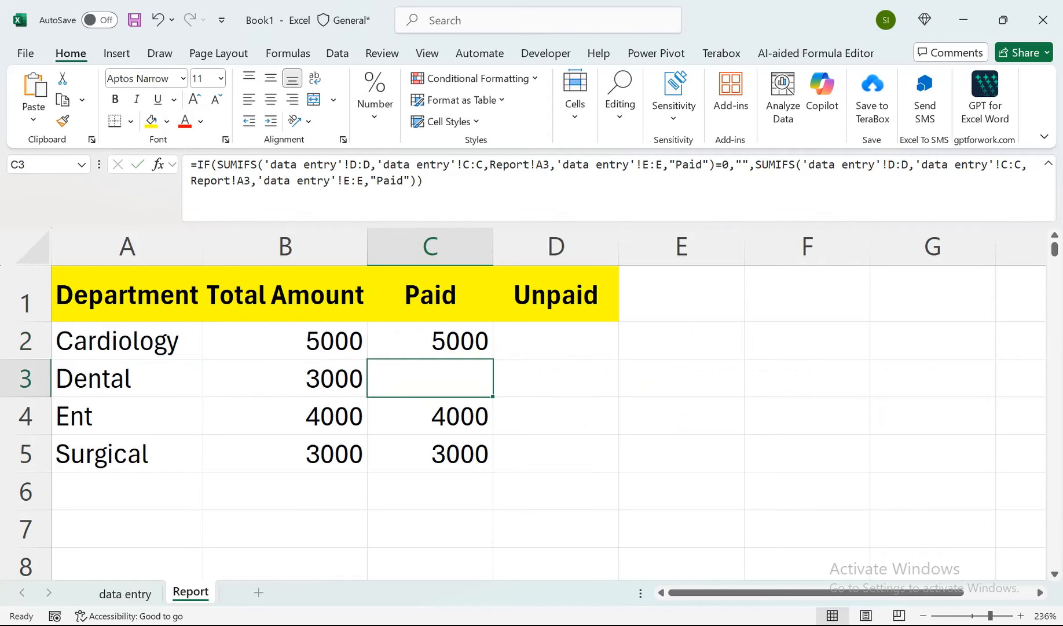
left_click(125, 593)
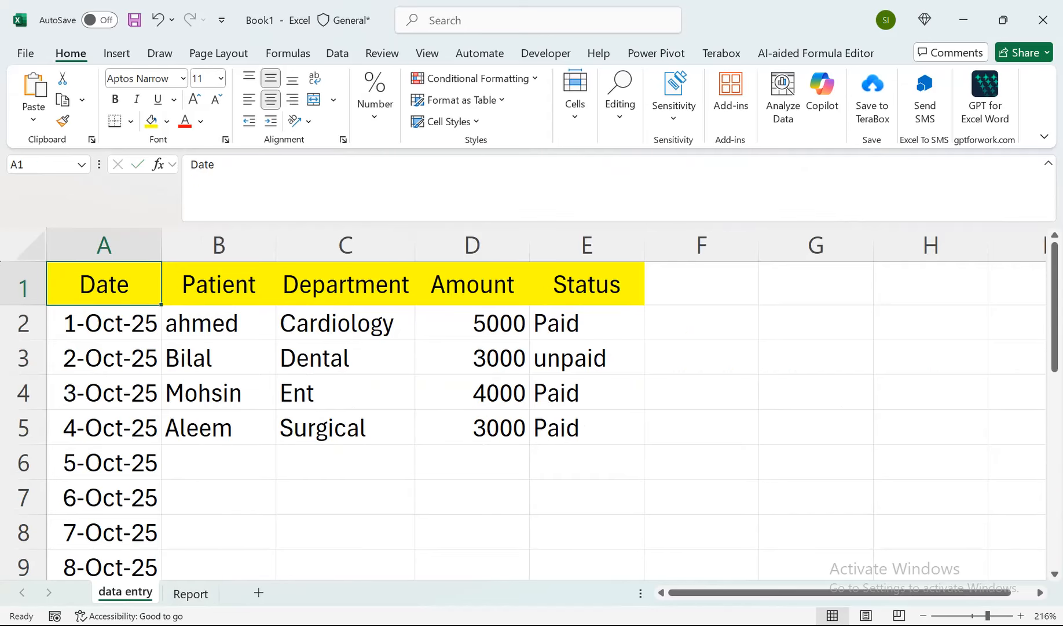
left_click_drag(345, 358, 588, 358)
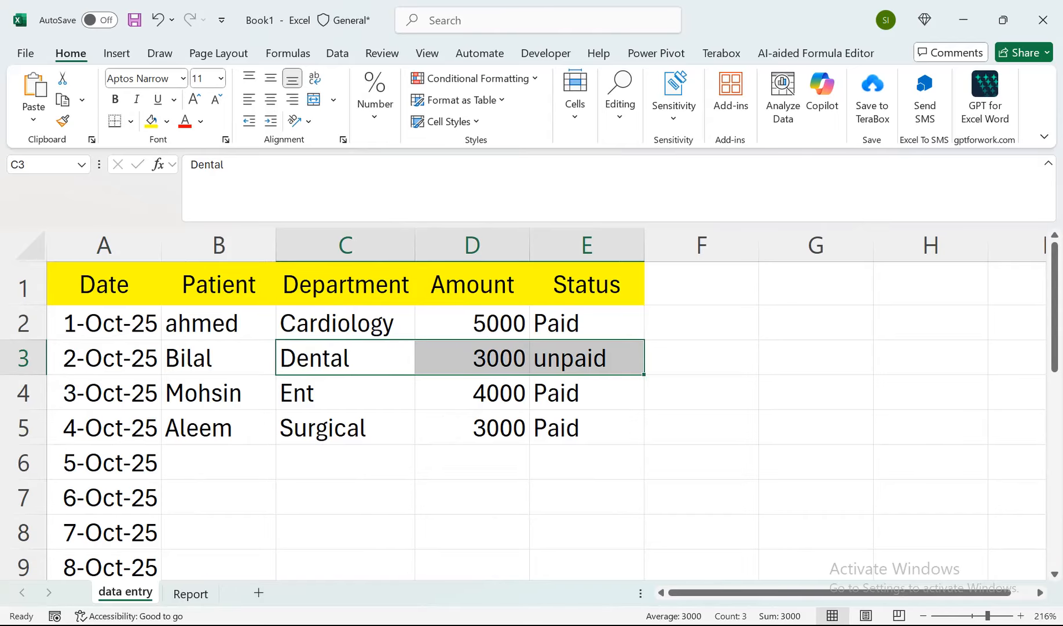
left_click(587, 323)
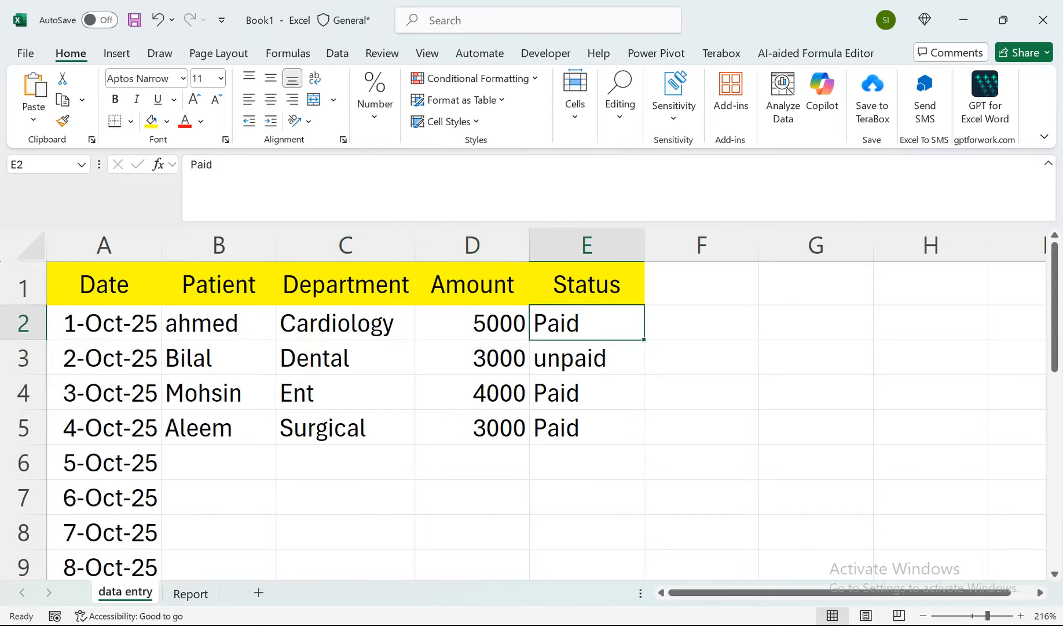
Copy the formula text of C2 on the Report sheet into D2 under Unpaid.
left_click(191, 593)
left_click(430, 340)
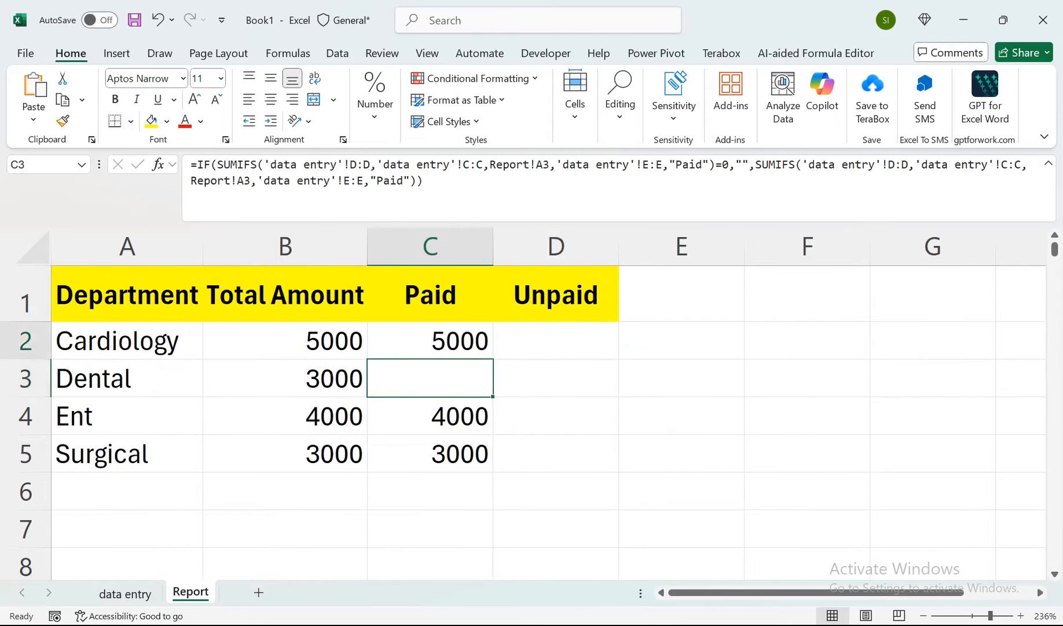
left_click_drag(425, 181, 191, 164)
key("ctrl+c")
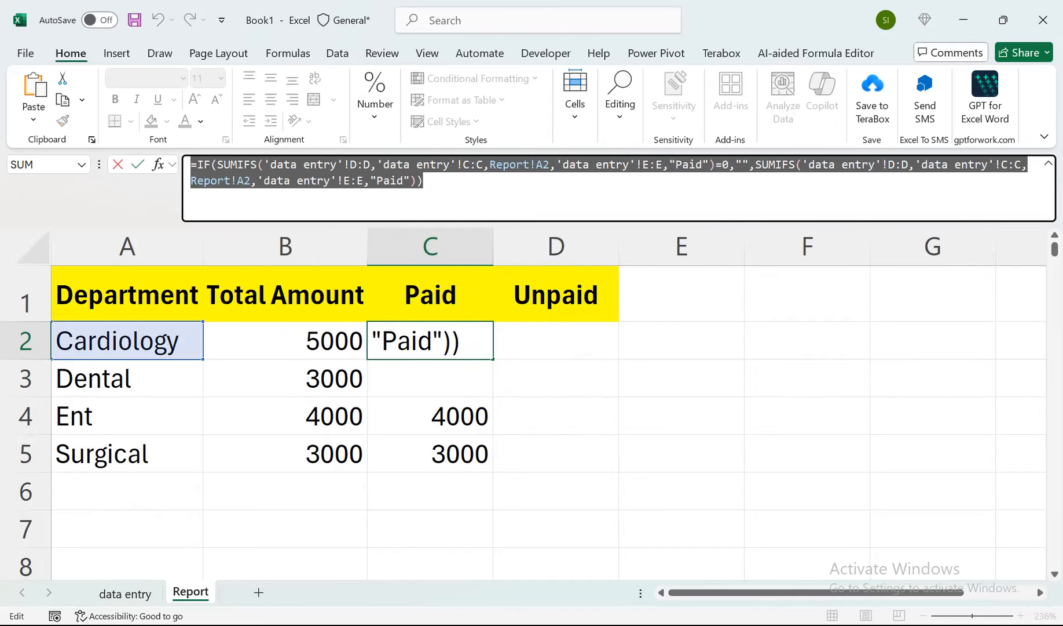
key("Tab")
key("ctrl+v")
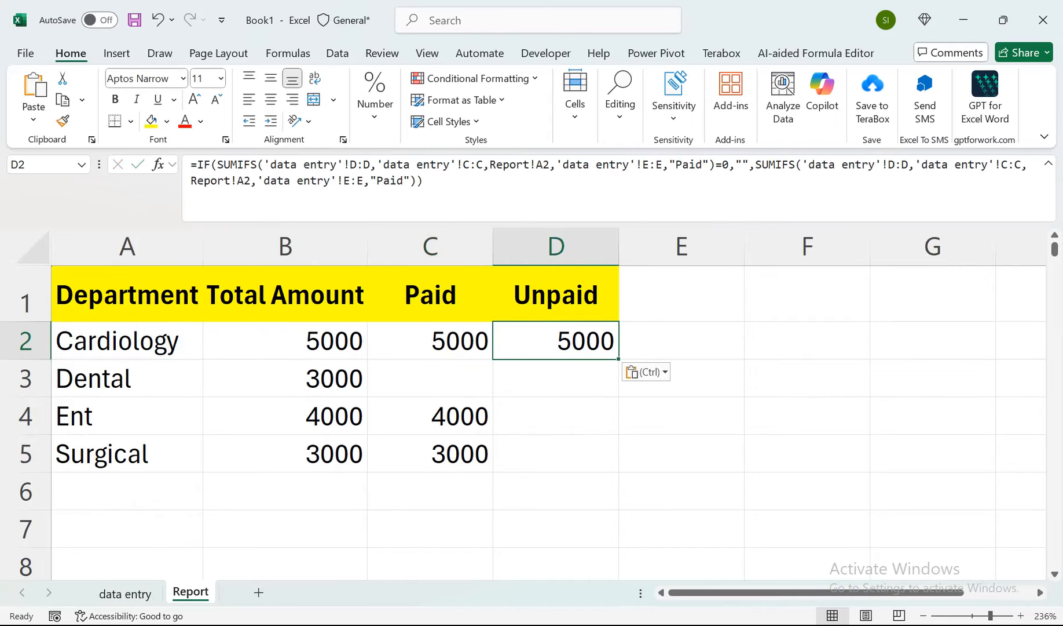
Change the status criterion of the second SUMIFS in D2 to "unPaid" and enter the formula.
key("F2")
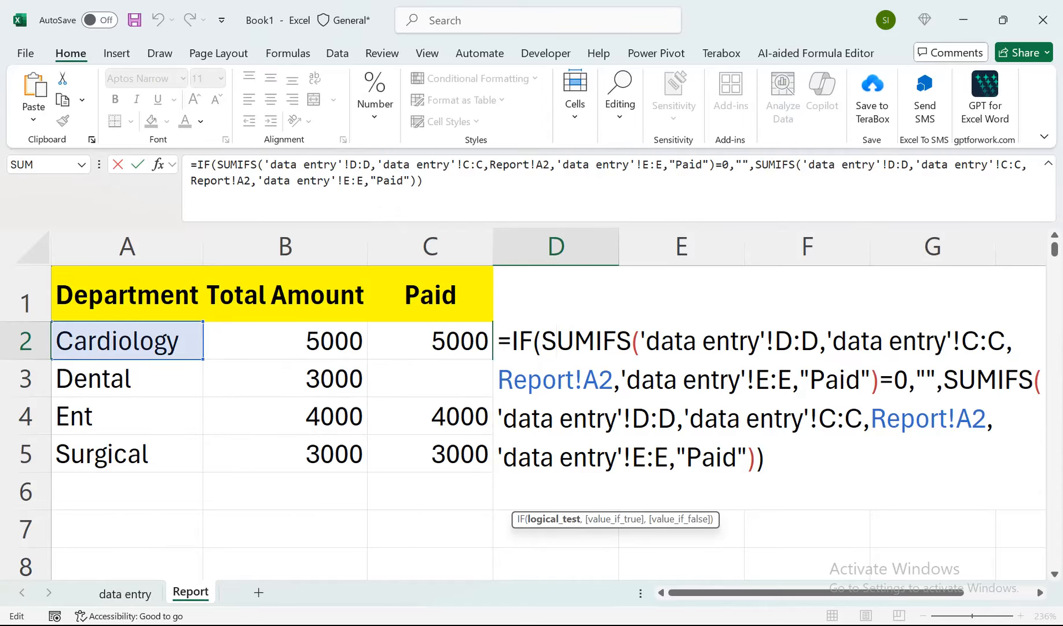
left_click(377, 163)
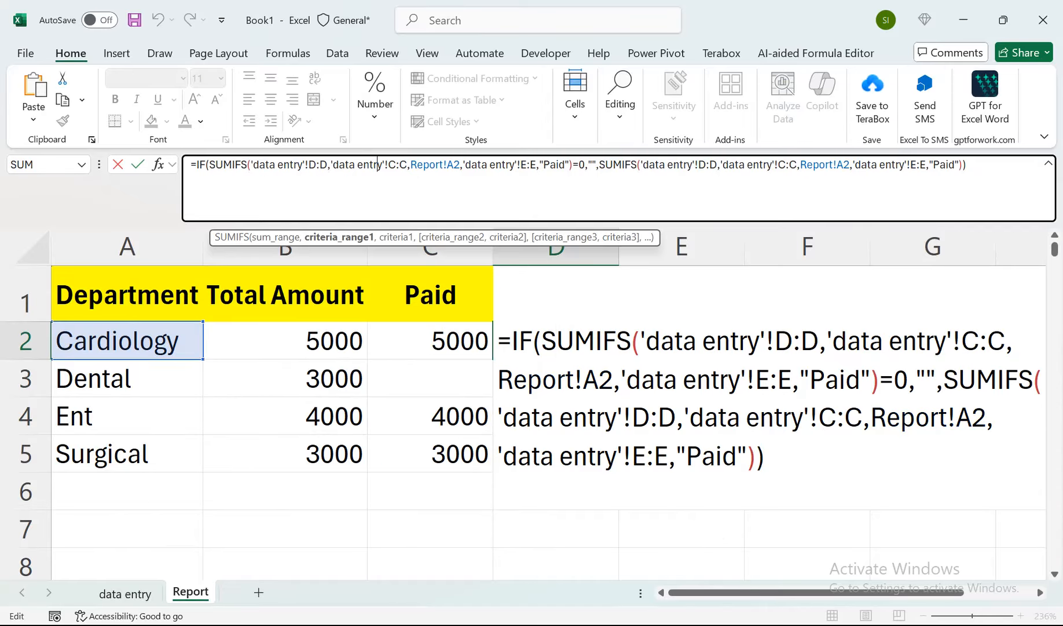
left_click(933, 165)
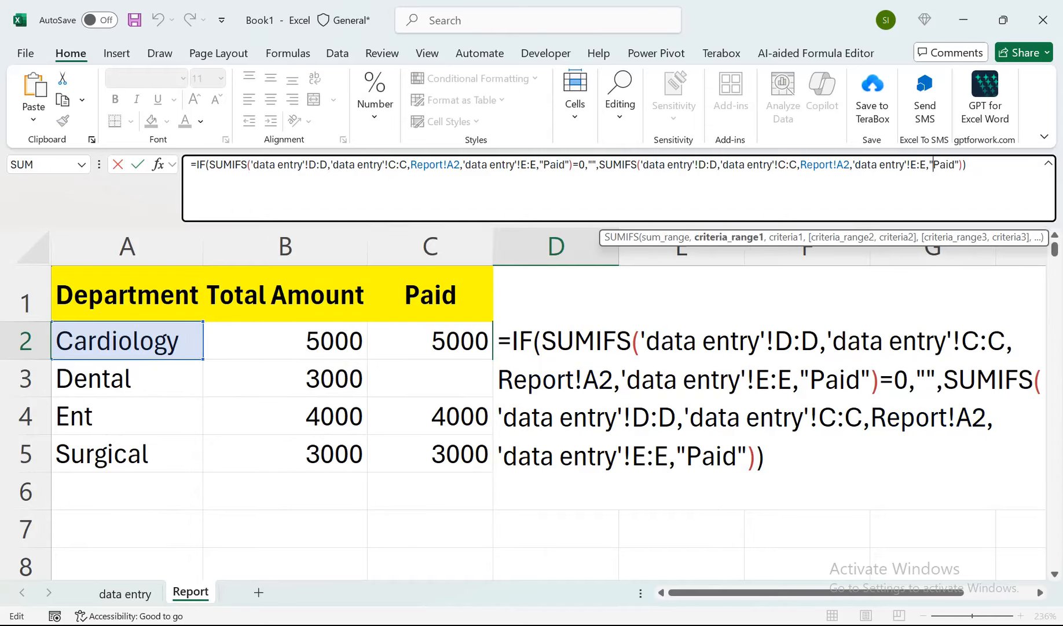
type("un")
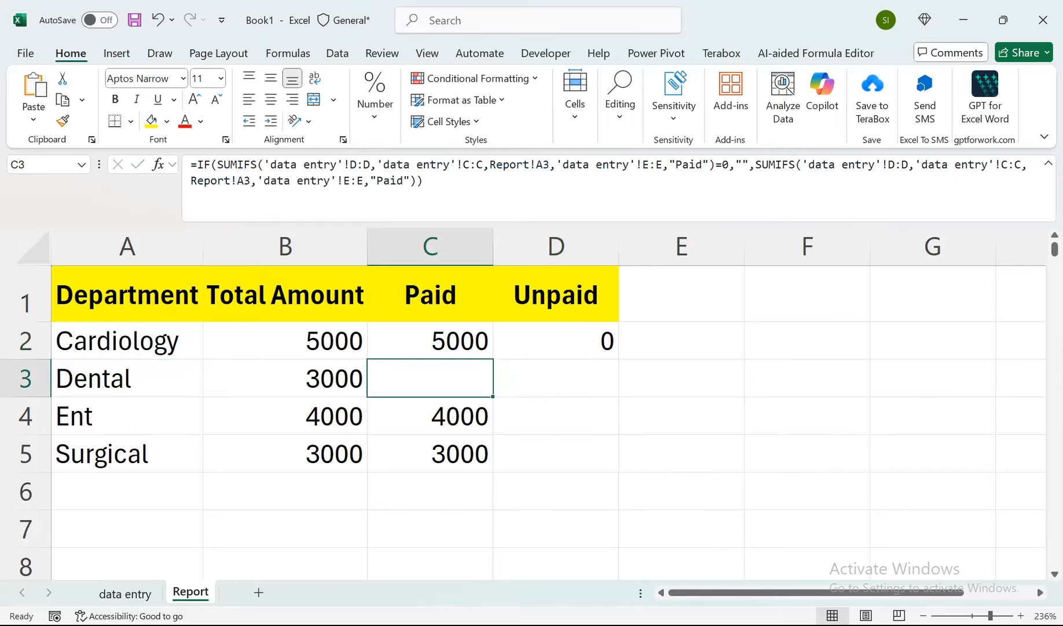
Fill the formula in D2 down the Unpaid column of the Report sheet.
key("Up")
key("Right")
key("shift+Down")
key("shift+Down")
key("shift+Down")
key("shift+Down")
key("shift+Down")
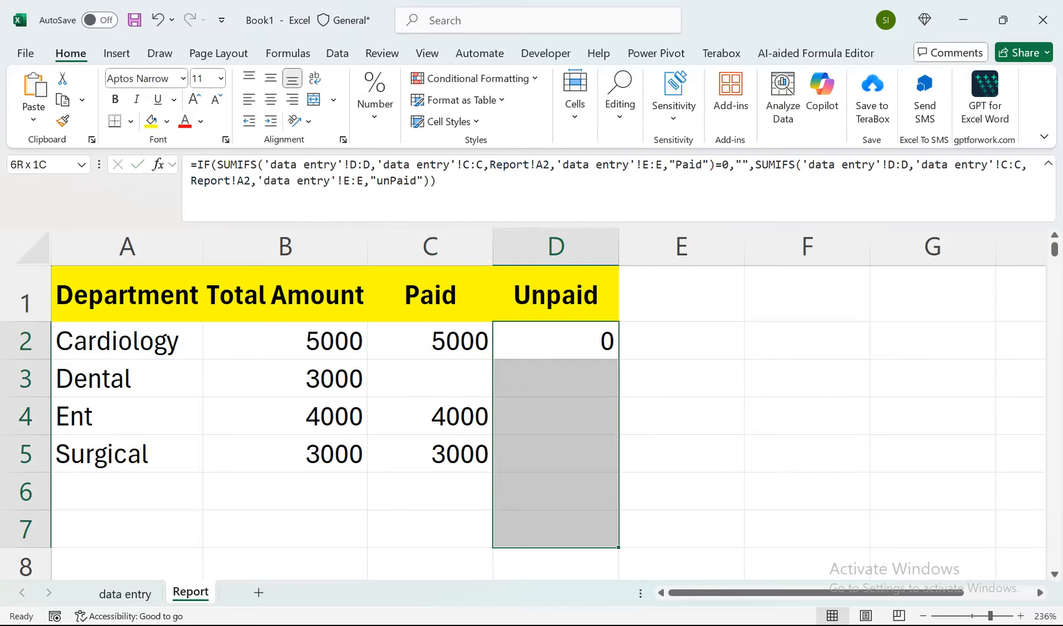
key("shift+Down")
key("shift+Down")
key("shift+Down")
key("shift+Down")
key("shift+Down")
key("shift+Down")
key("shift+Down")
key("shift+Down")
key("shift+Down")
key("shift+Down")
key("shift+Down")
key("shift+Down")
key("shift+Down")
key("shift+Down")
key("shift+Down")
key("shift+Down")
key("shift+Down")
key("shift+Down")
key("shift+Down")
key("shift+Down")
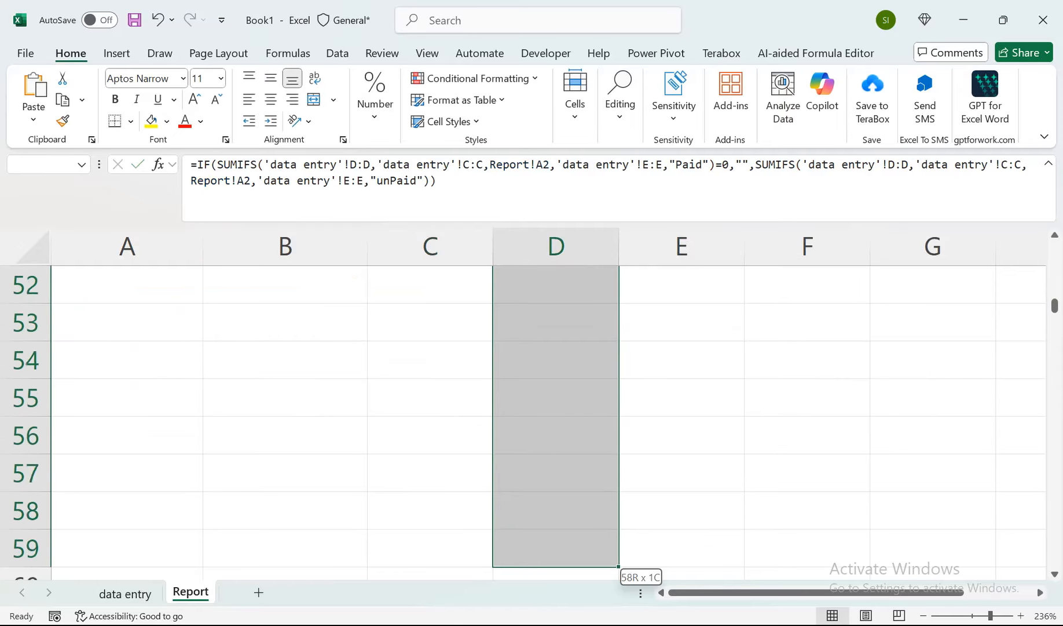
key("shift+Down")
key("shift+Down")
key("shift+Down")
key("shift+Down")
key("shift+Down")
key("shift+Down")
key("shift+Down")
key("Up")
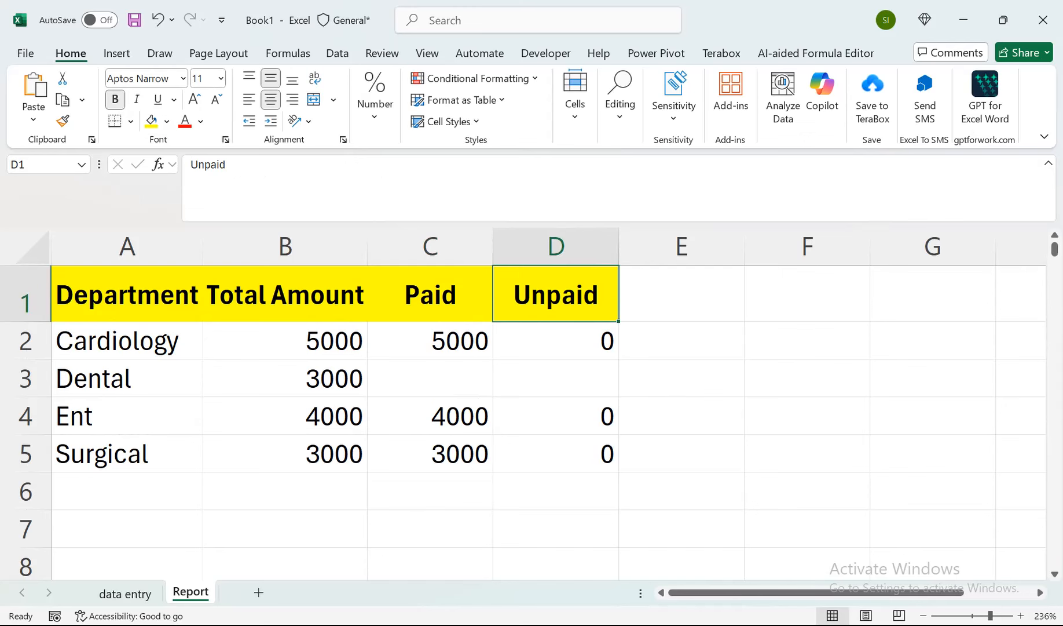
Change the status criterion of the first SUMIFS in D2 to "unPaid" and enter the formula.
key("Down")
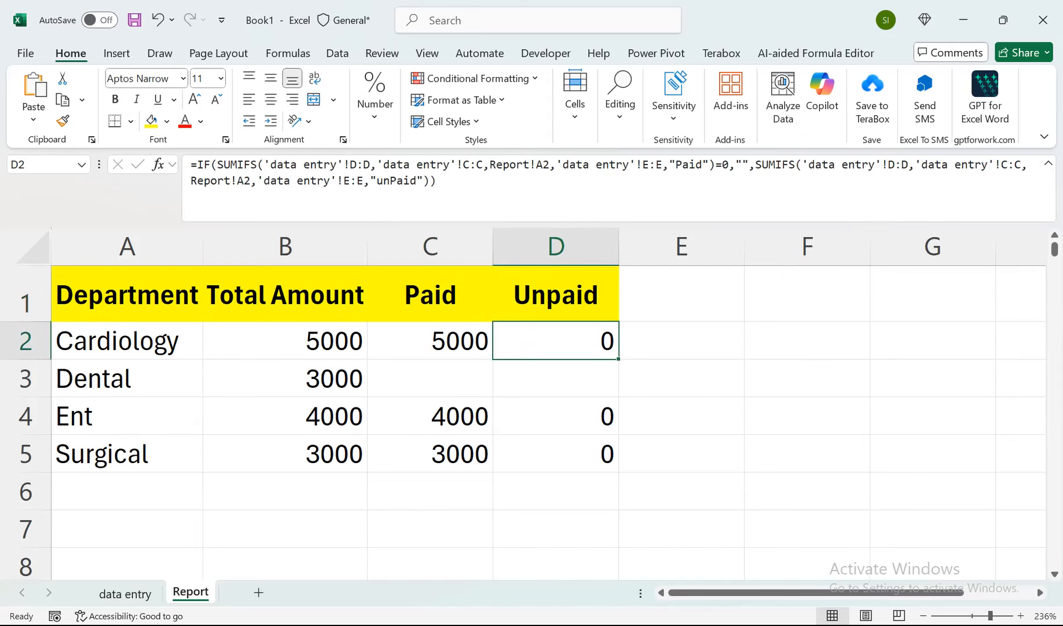
key("F2")
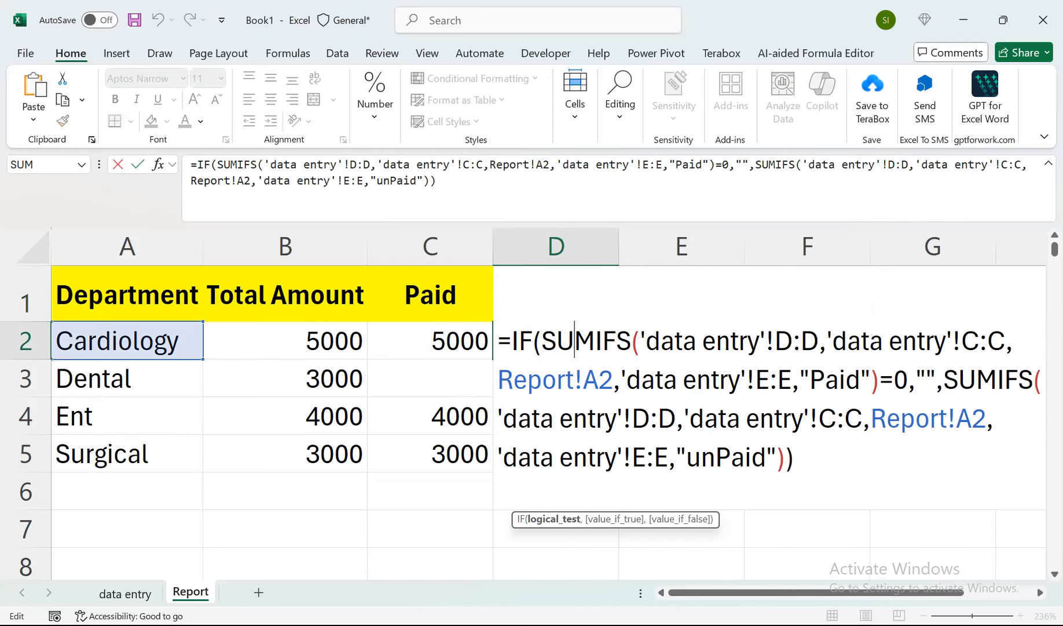
left_click(810, 380)
type("un")
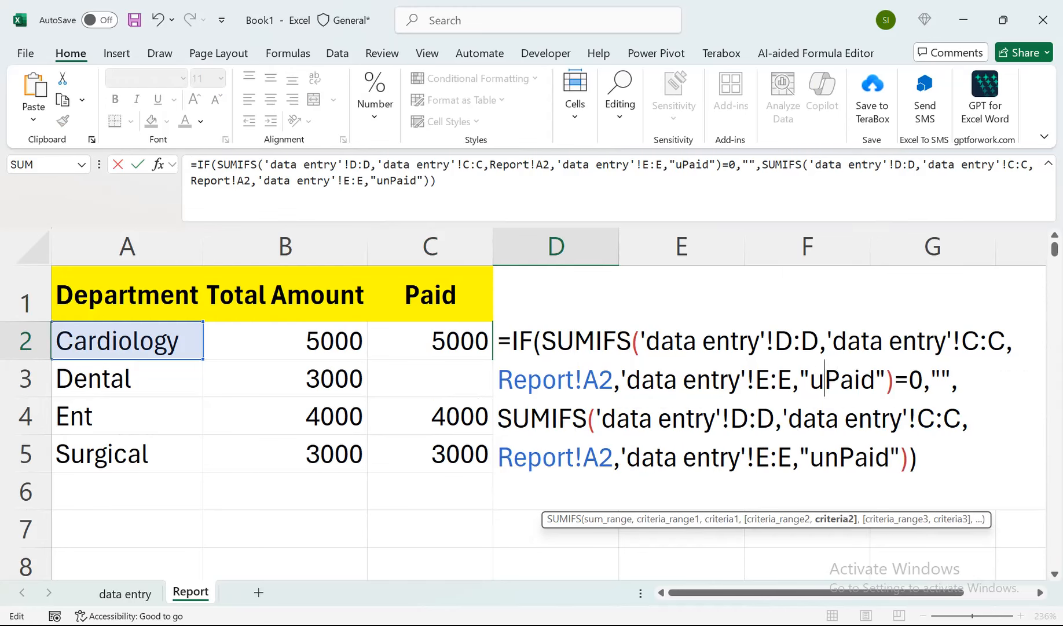
key("Return")
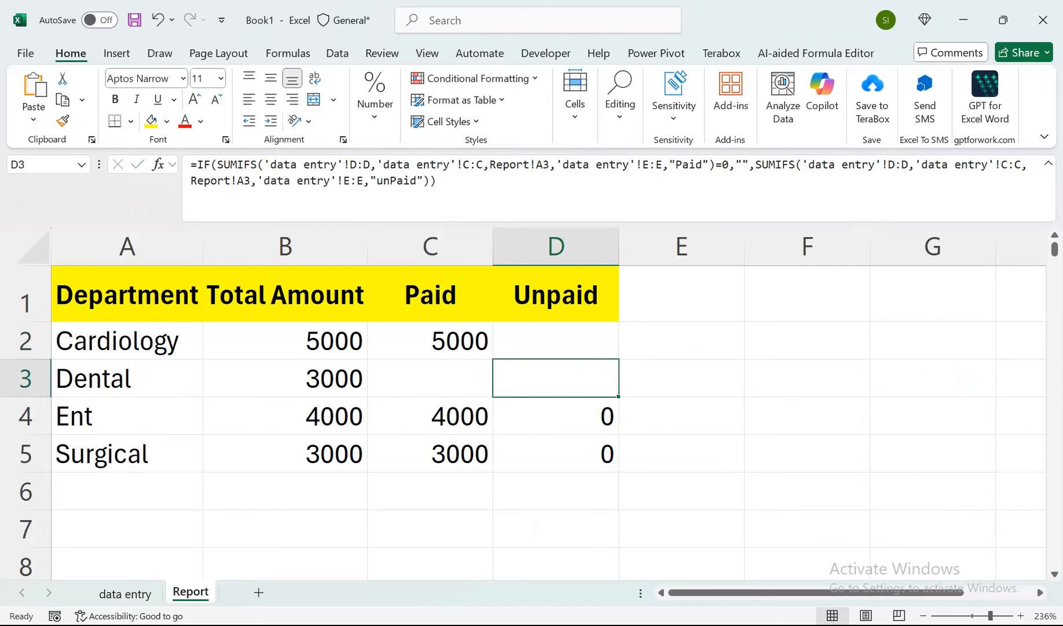
Fill the corrected formula in D2 down to D105 and return to D2.
key("Up")
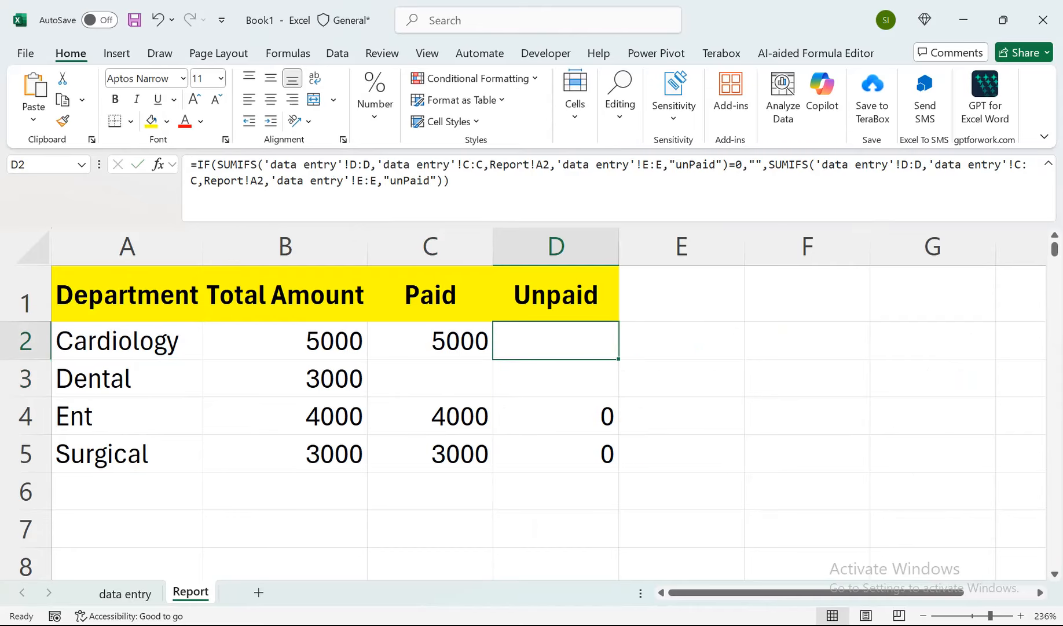
left_click_drag(618, 359, 618, 527)
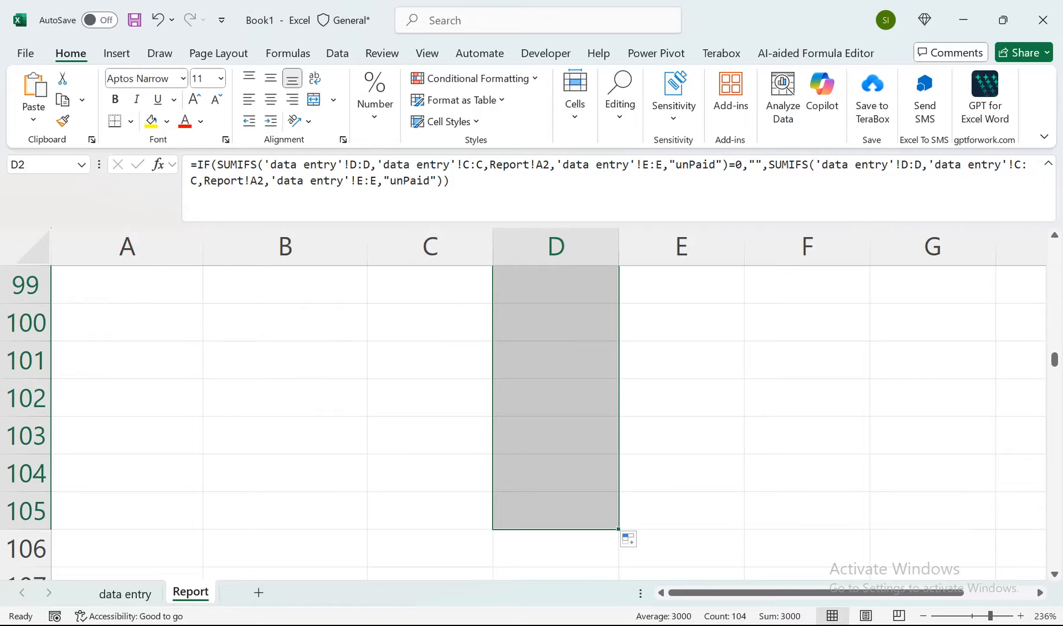
left_click_drag(1055, 359, 1055, 249)
left_click(556, 340)
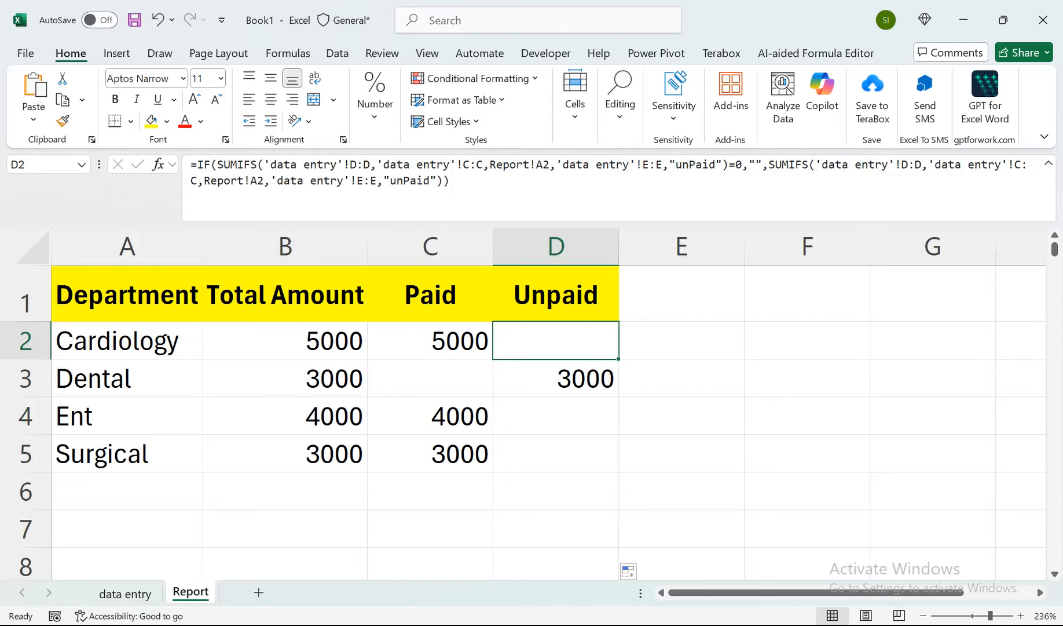
Enter a new patient's name in B6 of the data entry sheet for 5-Oct-25.
left_click(125, 594)
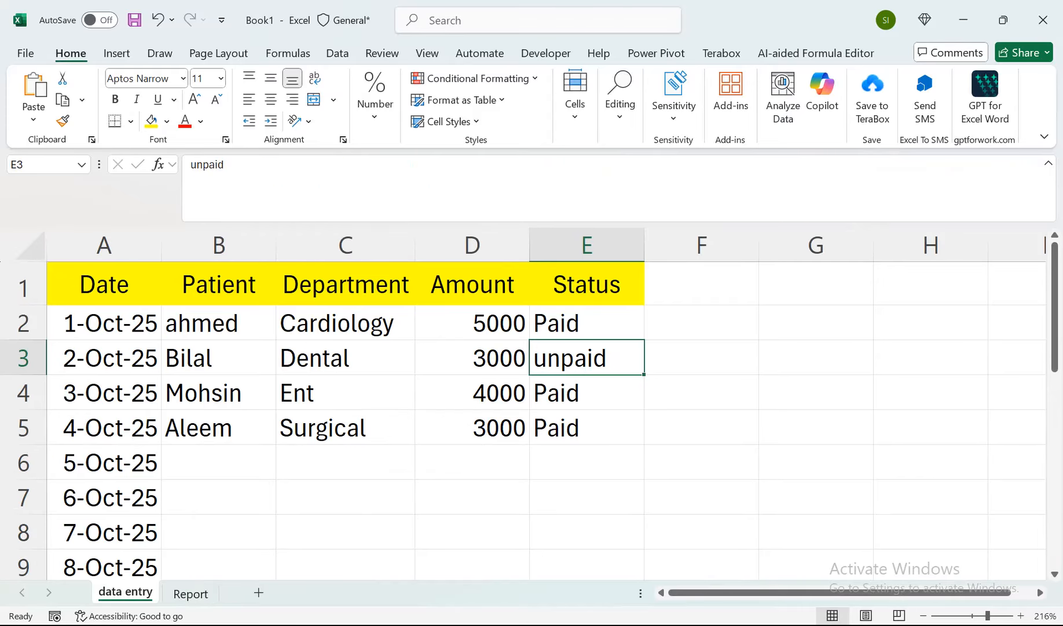
left_click(219, 462)
type("Noman")
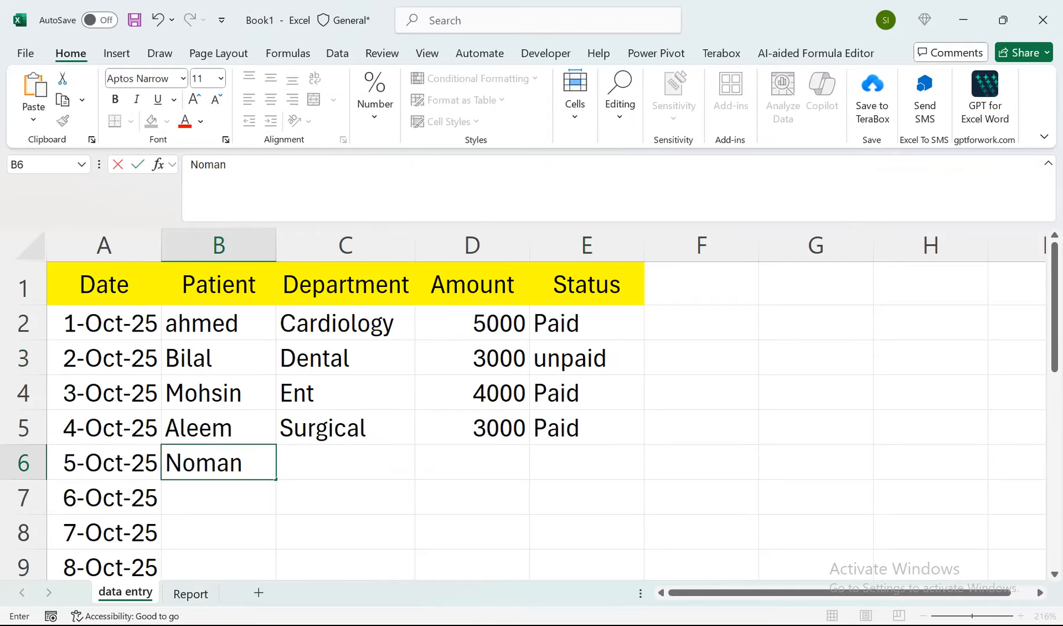
key("Tab")
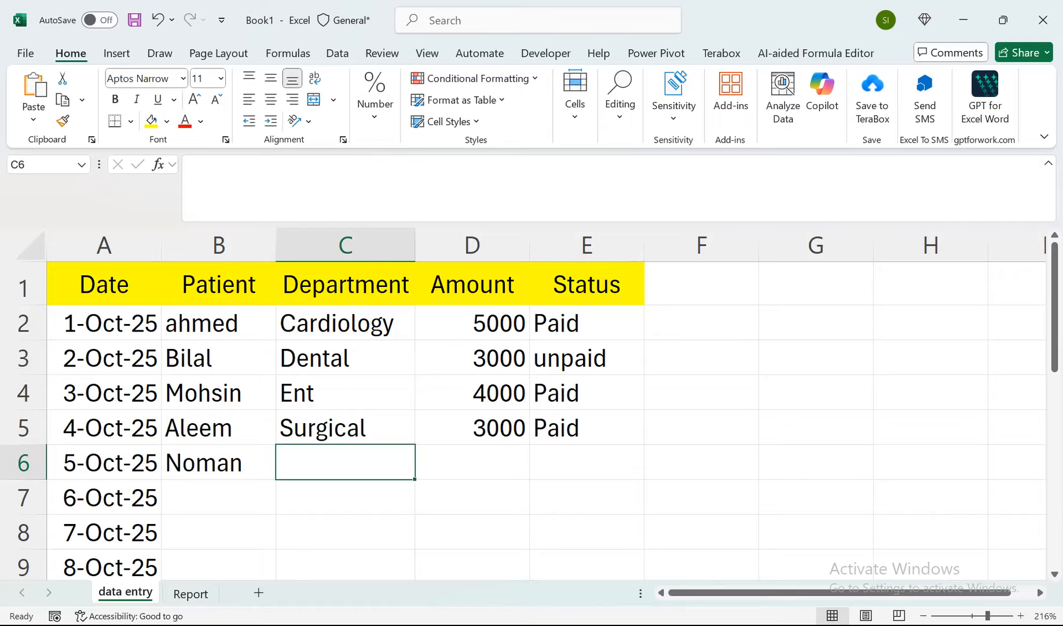
Copy the department Cardiology from C2 into C6 for the new patient record.
left_click(345, 323)
key("ctrl+c")
left_click(345, 462)
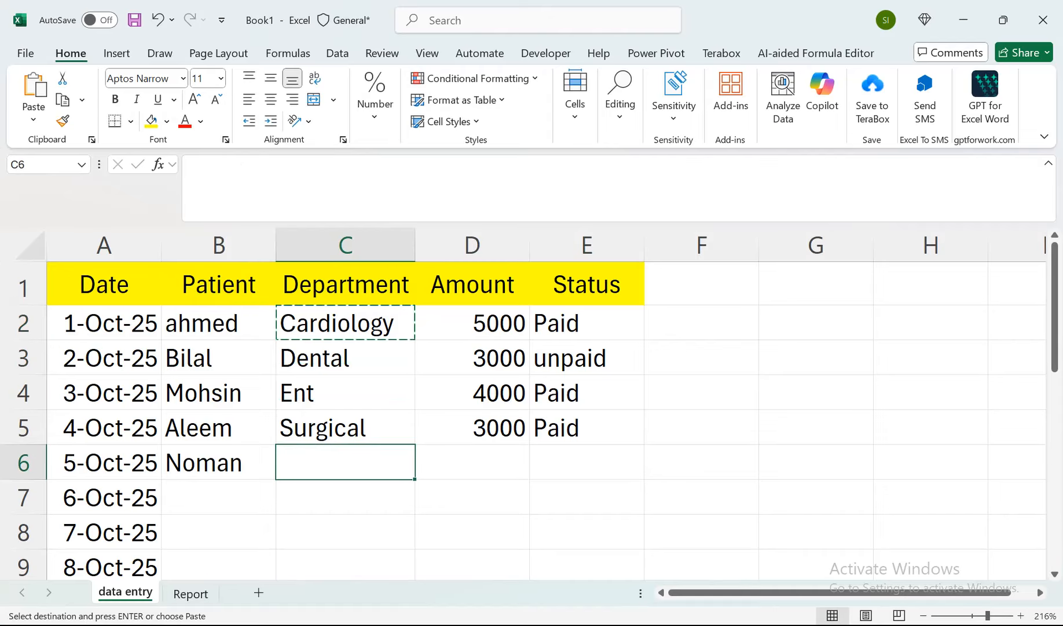
key("ctrl+v")
key("Right")
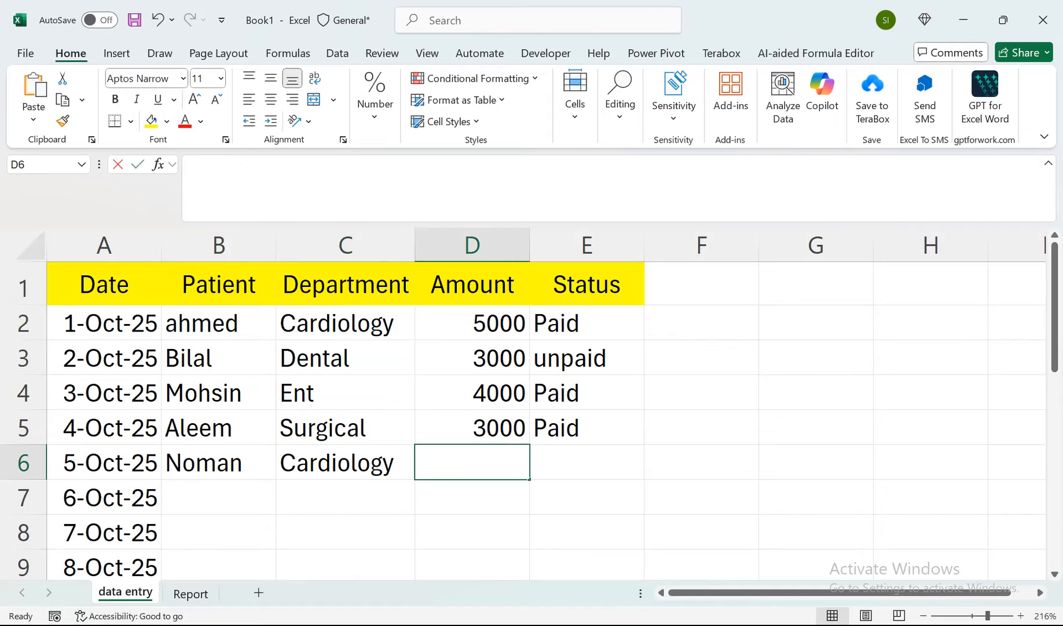
Enter amount 5000 and status Unpaid for the new record in row 6, and check the amounts on the Report sheet.
type("5000")
key("Return")
key("Up")
key("Right")
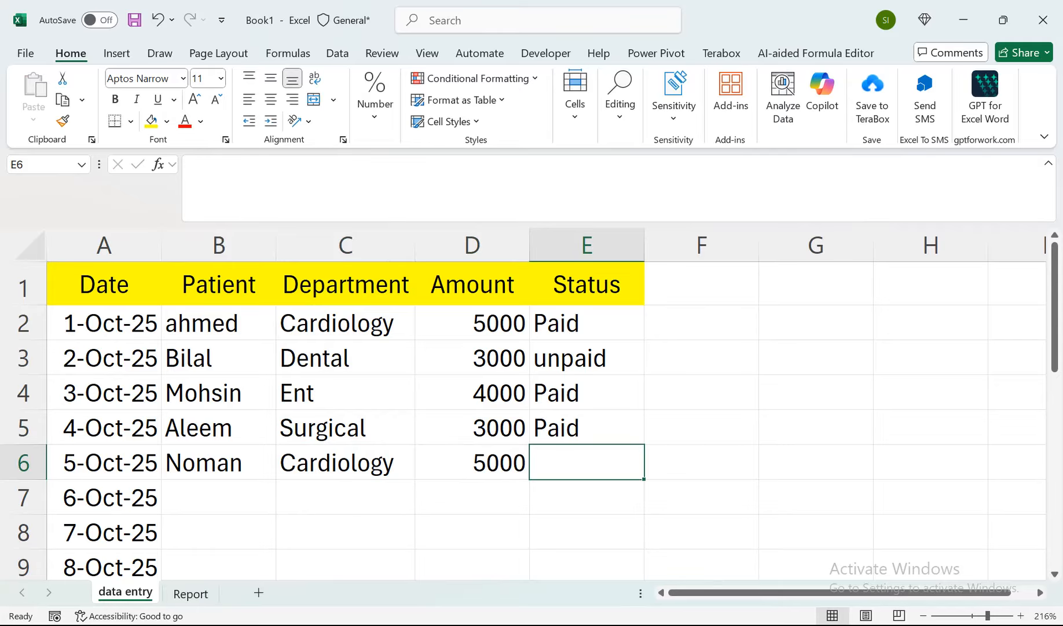
type("Unpaid")
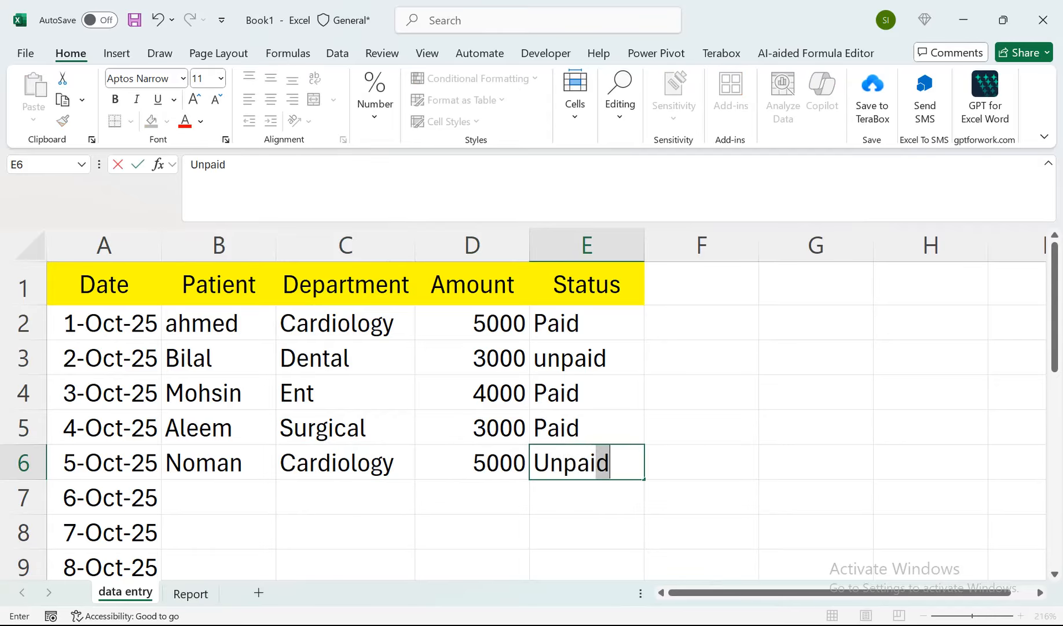
key("Return")
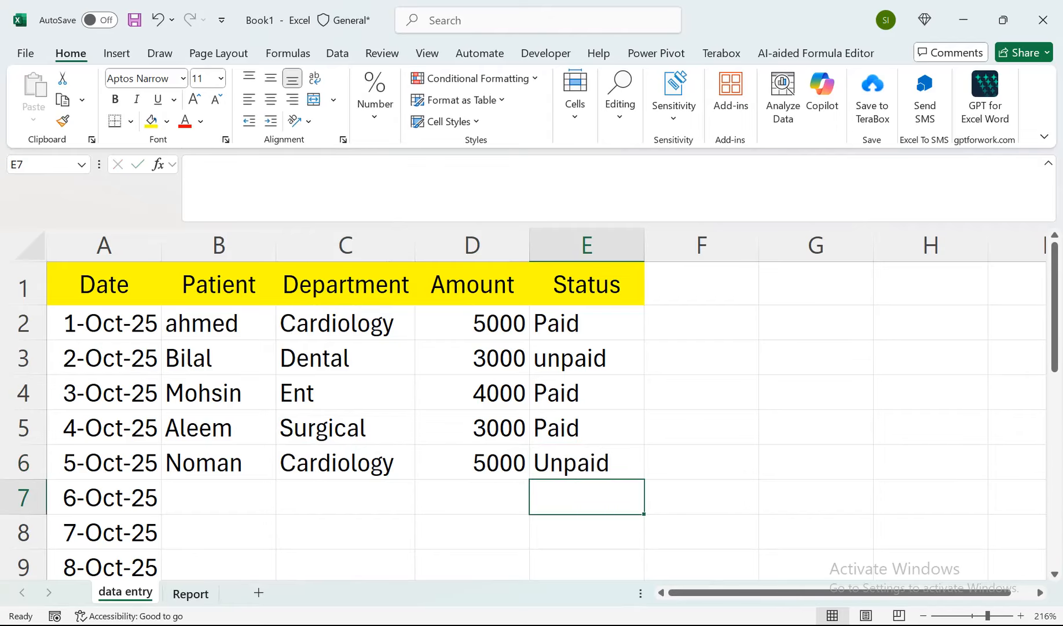
left_click(190, 593)
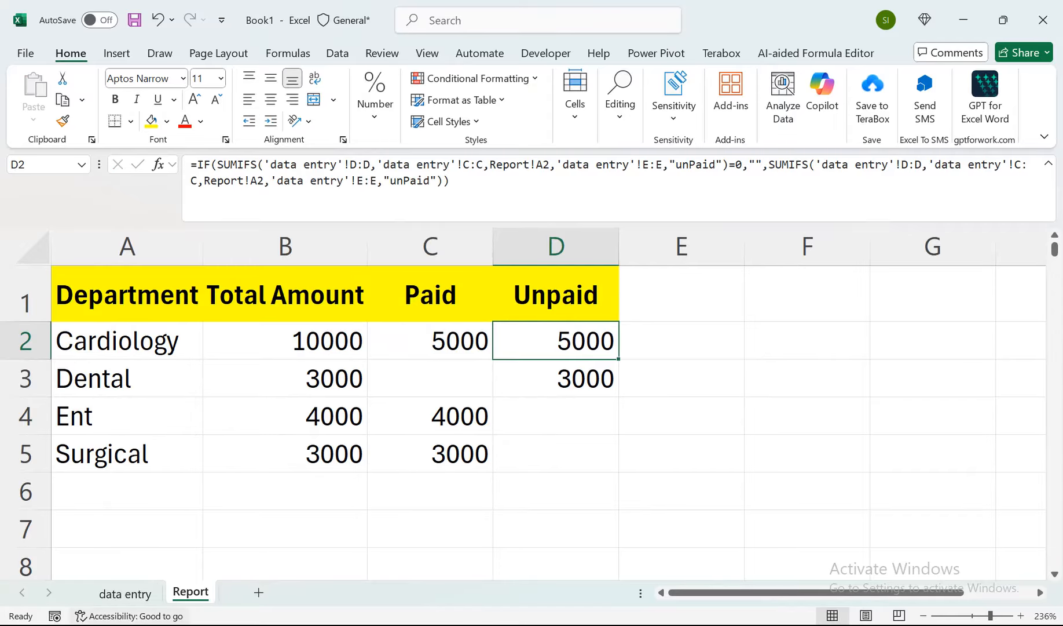
Change the status in E6 of the data entry sheet to Paid and check Cardiology's paid amount on the Report sheet.
left_click(125, 593)
left_click(587, 463)
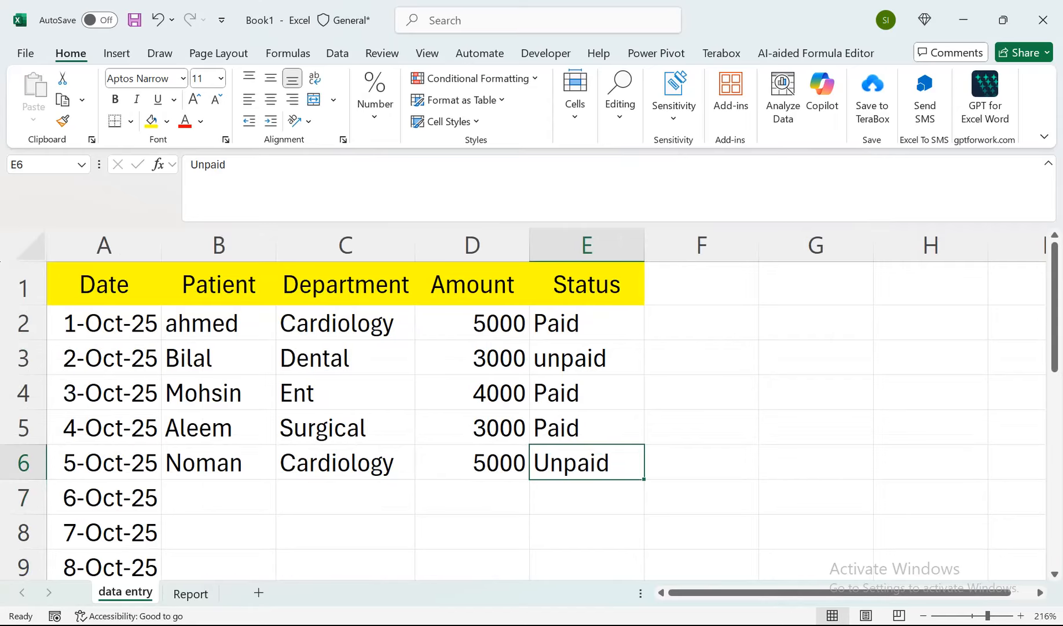
type("Paid")
key("Return")
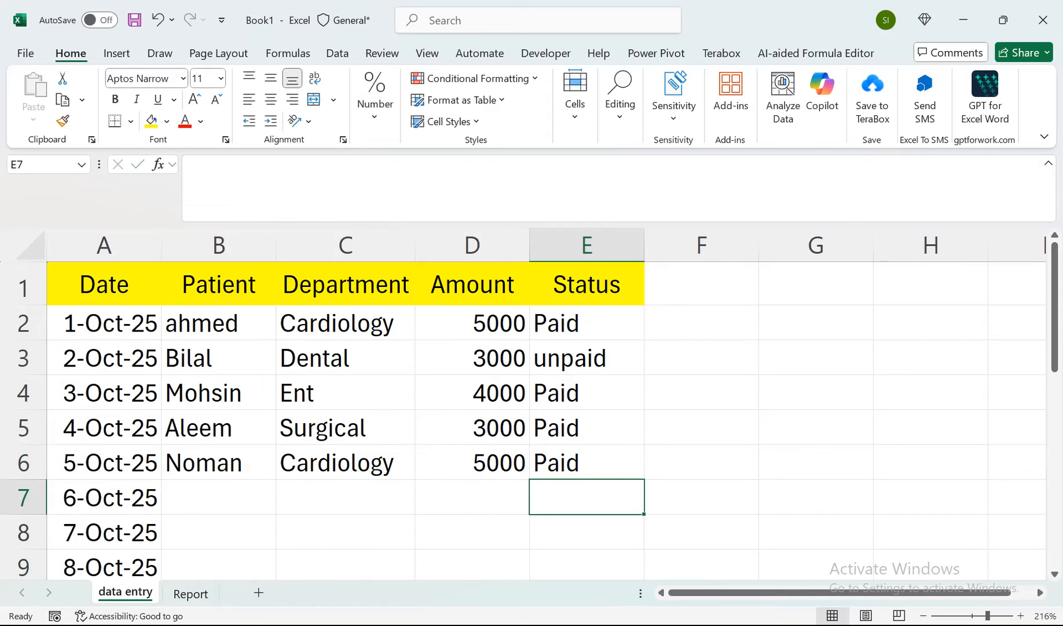
left_click(190, 593)
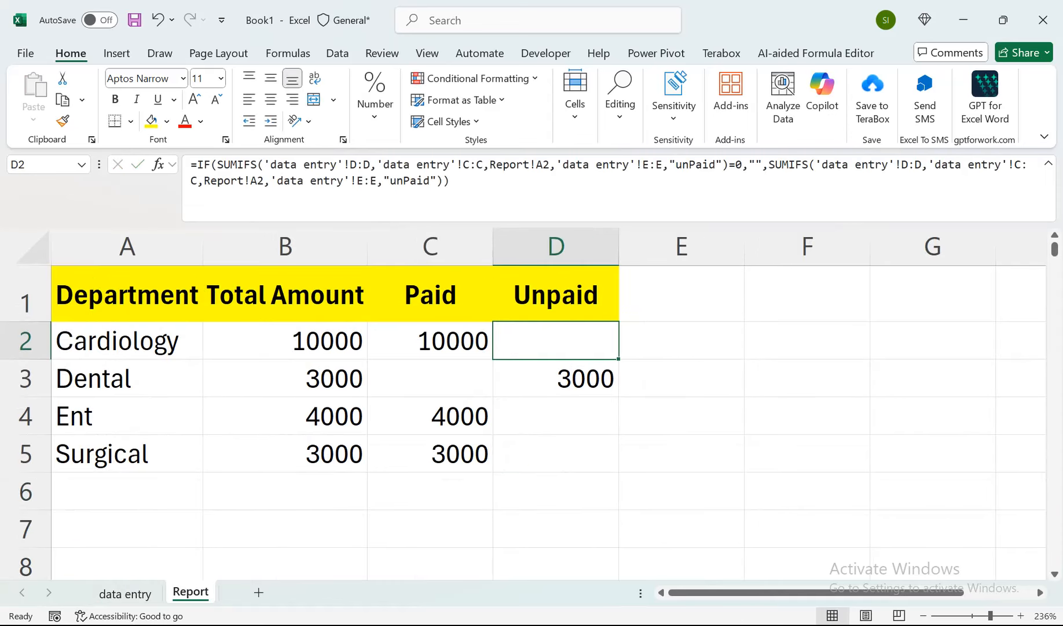
left_click(430, 340)
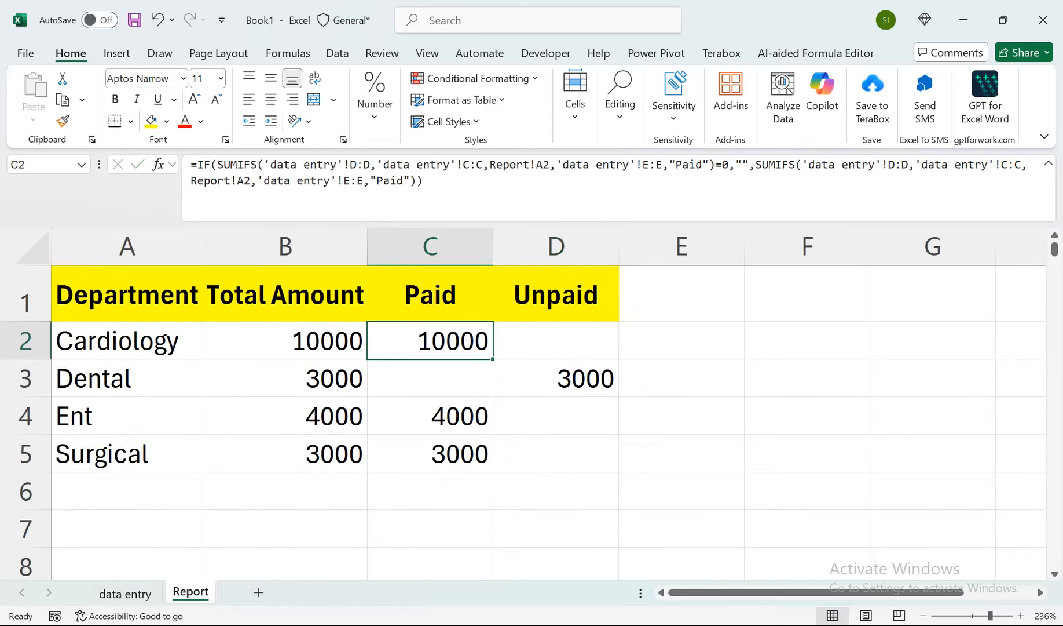